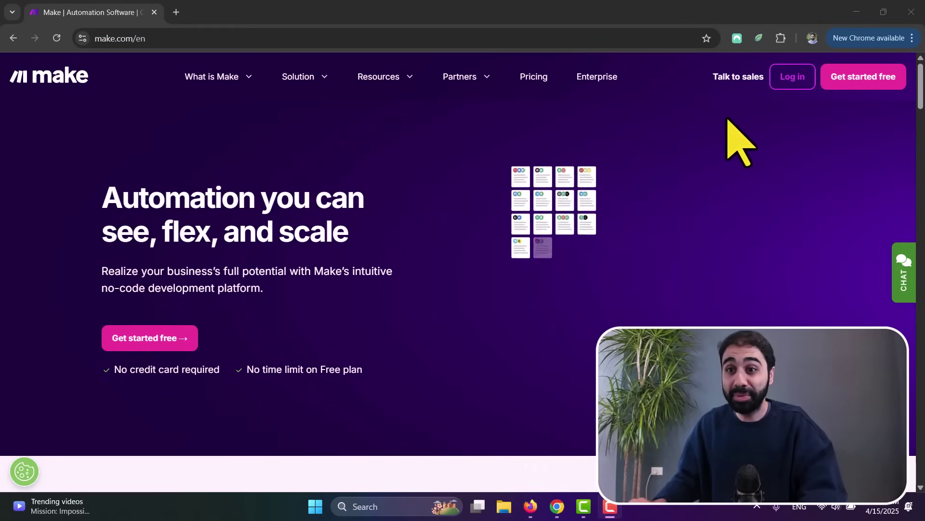
Log in to Make, go to the AI Agents page and start creating a new agent
{"action": "right_click", "coordinate": [793, 81]}
{"action": "left_click", "coordinate": [789, 78]}
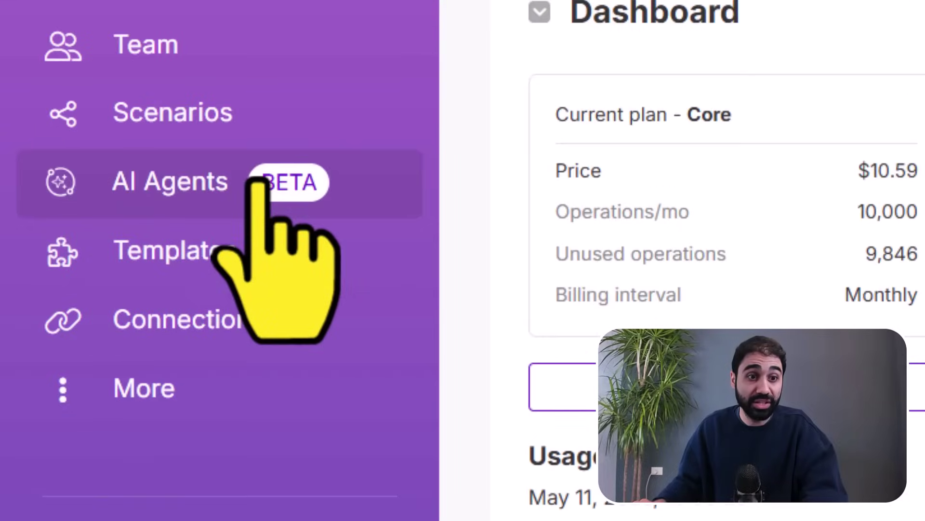
{"action": "left_click", "coordinate": [257, 182]}
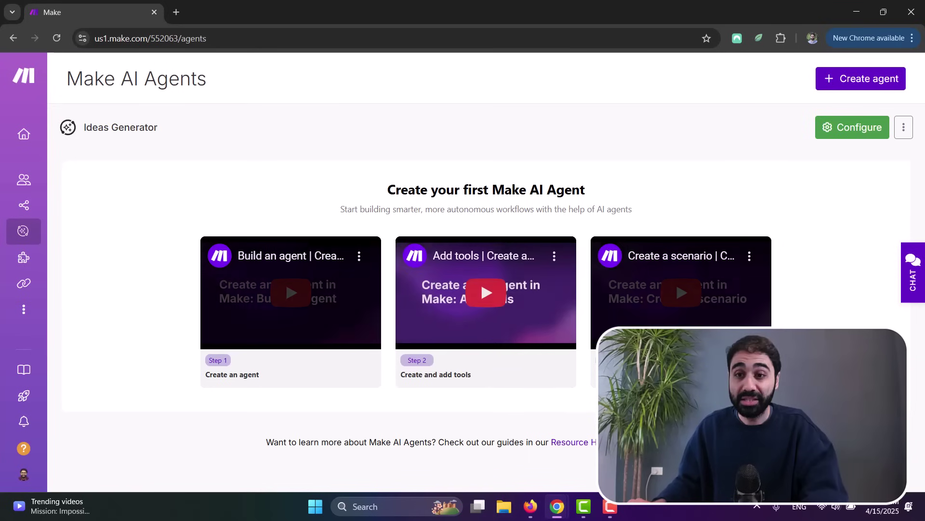
{"action": "left_click", "coordinate": [857, 77]}
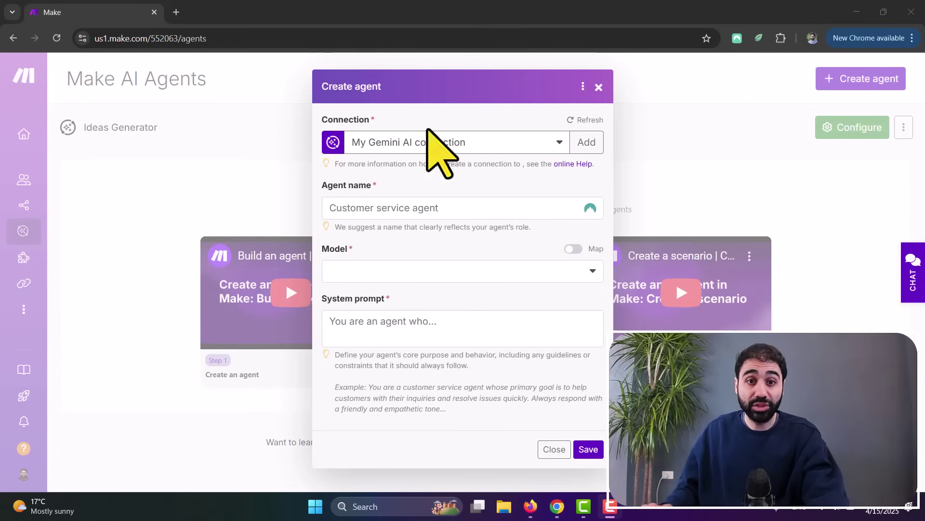
Choose My Gemini AI connection for the agent and open the form for adding a new connection
{"action": "left_click", "coordinate": [481, 141]}
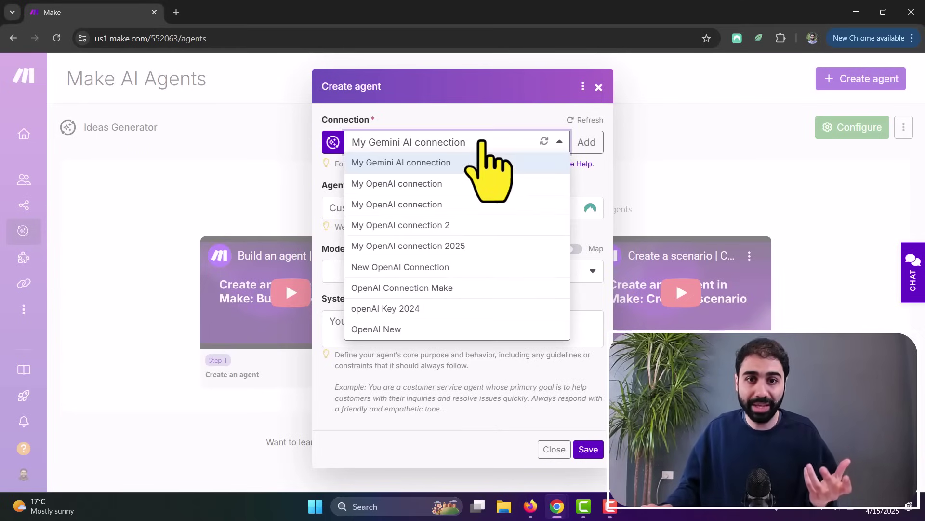
{"action": "left_click", "coordinate": [381, 161]}
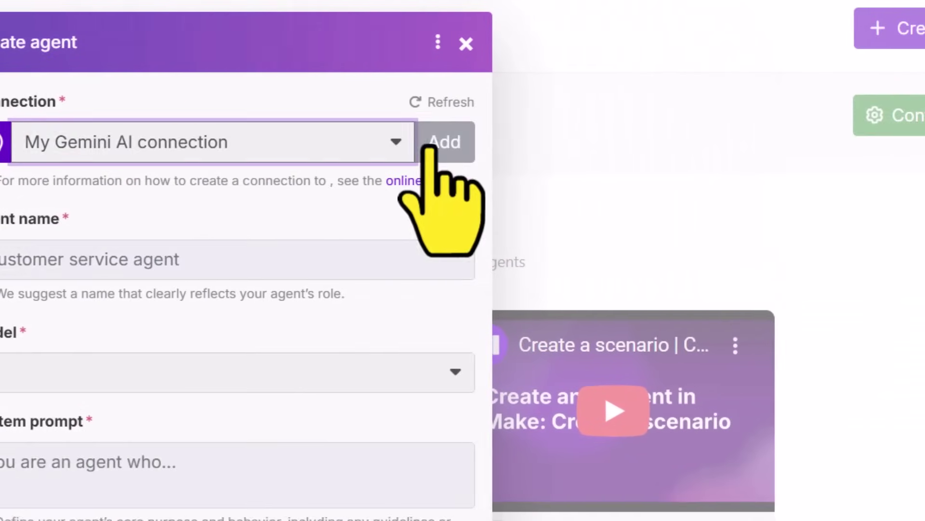
{"action": "left_click", "coordinate": [430, 147]}
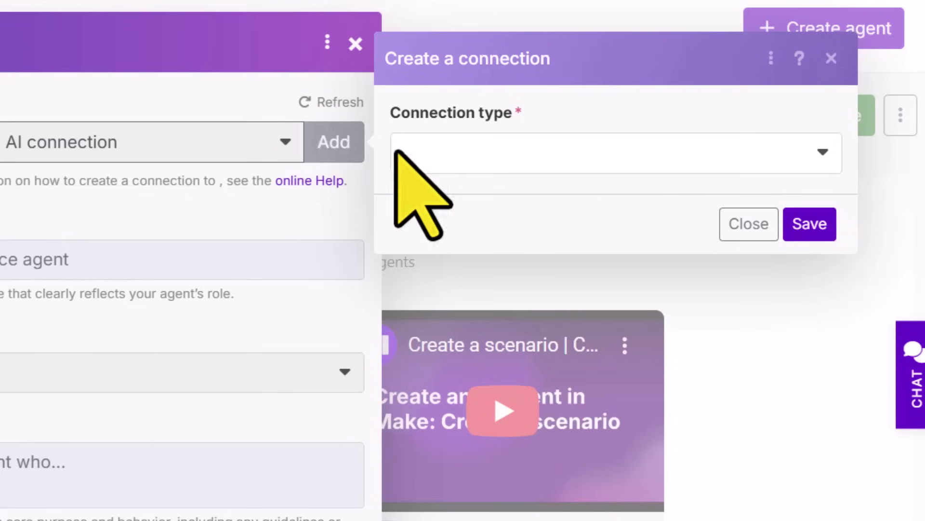
{"action": "left_click", "coordinate": [543, 154]}
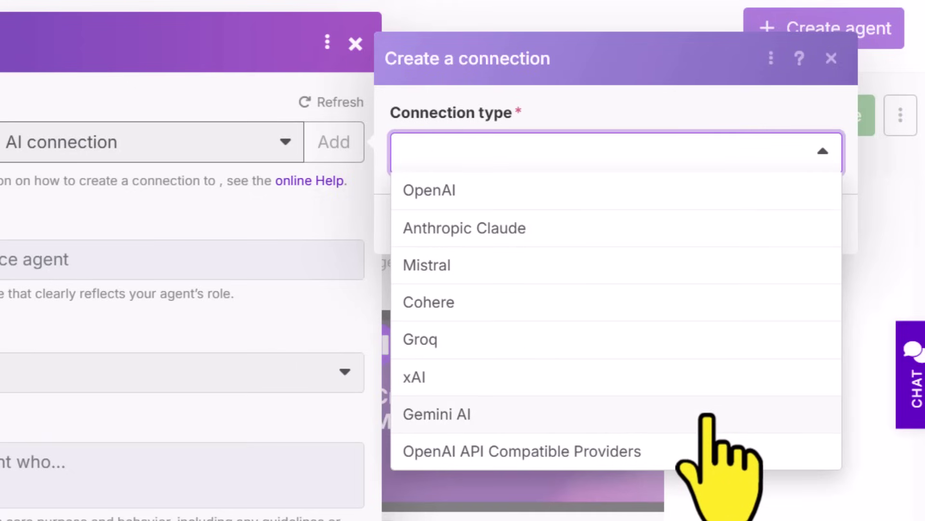
{"action": "left_click", "coordinate": [644, 196]}
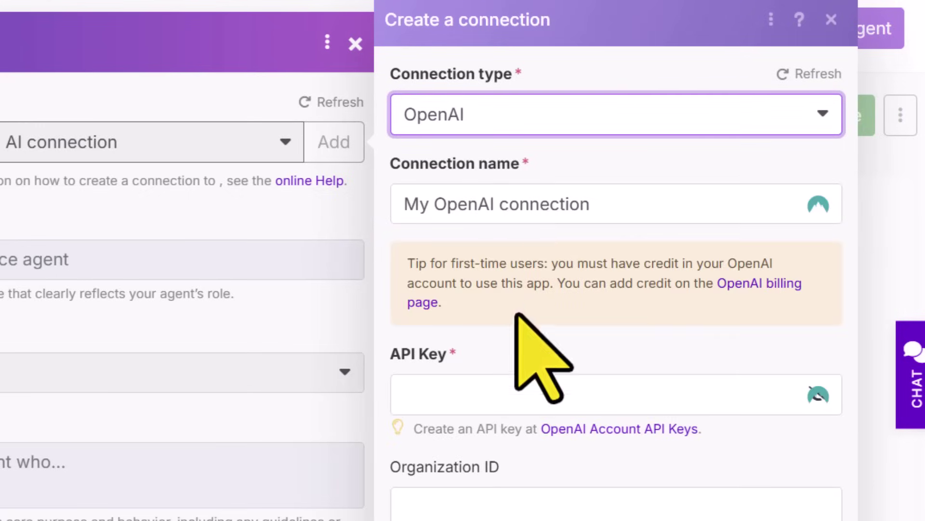
{"action": "left_click", "coordinate": [454, 392]}
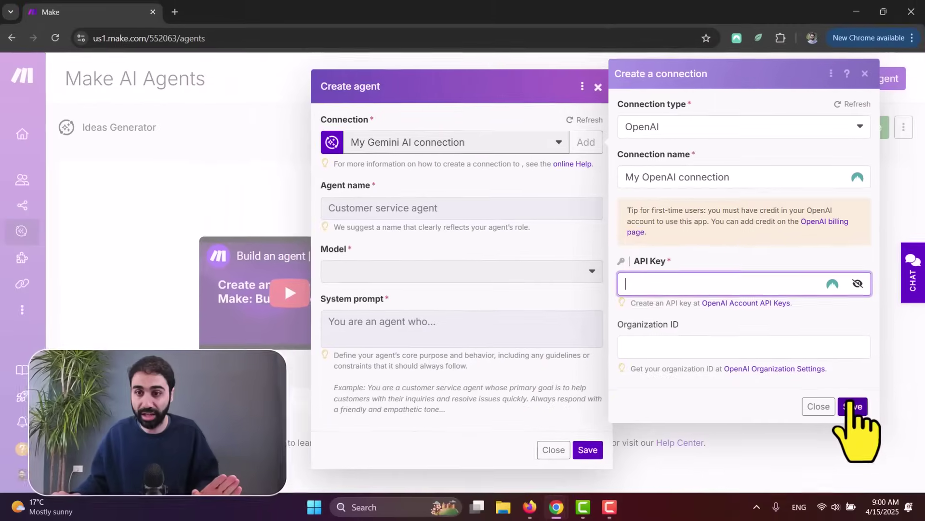
Create a Gemini AI connection named Gemini 2, filling in its API key, and save it
{"action": "left_click", "coordinate": [592, 119]}
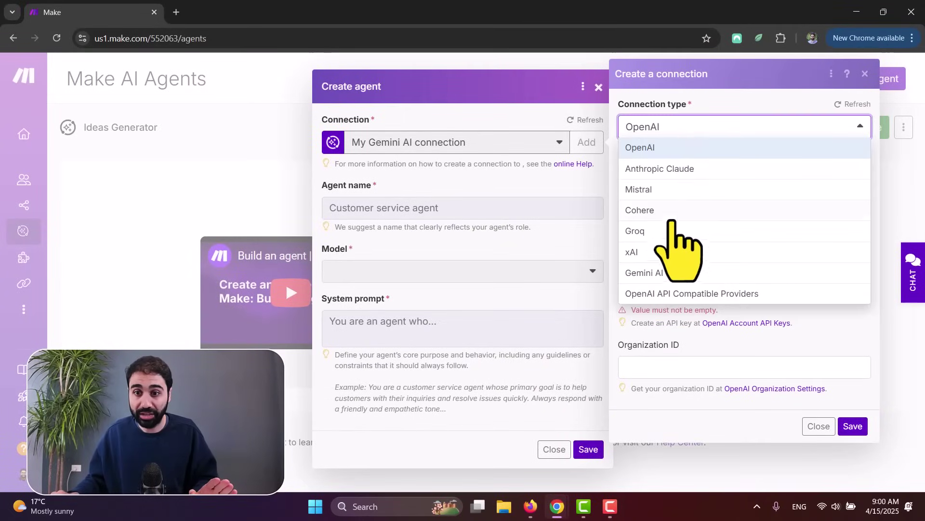
{"action": "left_click", "coordinate": [665, 272]}
{"action": "left_click", "coordinate": [661, 234]}
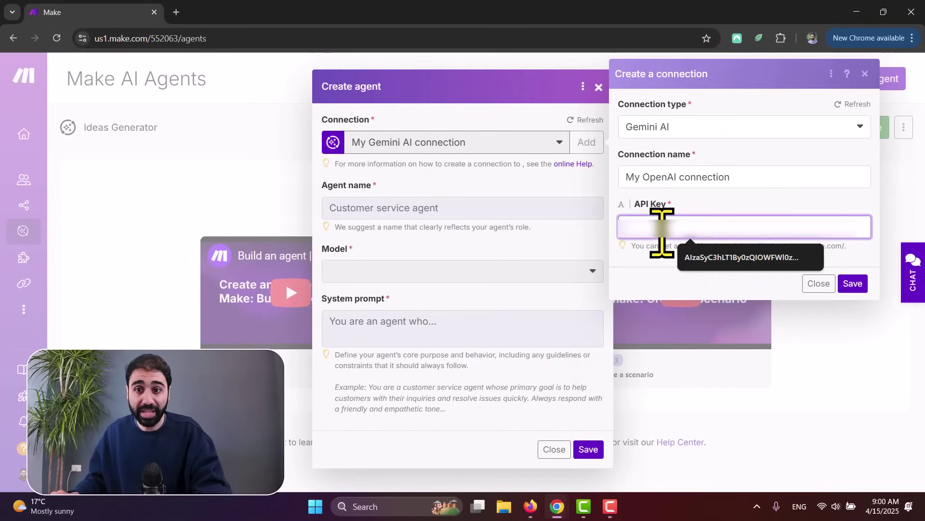
{"action": "left_click", "coordinate": [675, 256]}
{"action": "triple_click", "coordinate": [748, 182]}
{"action": "type", "text": "Gem"}
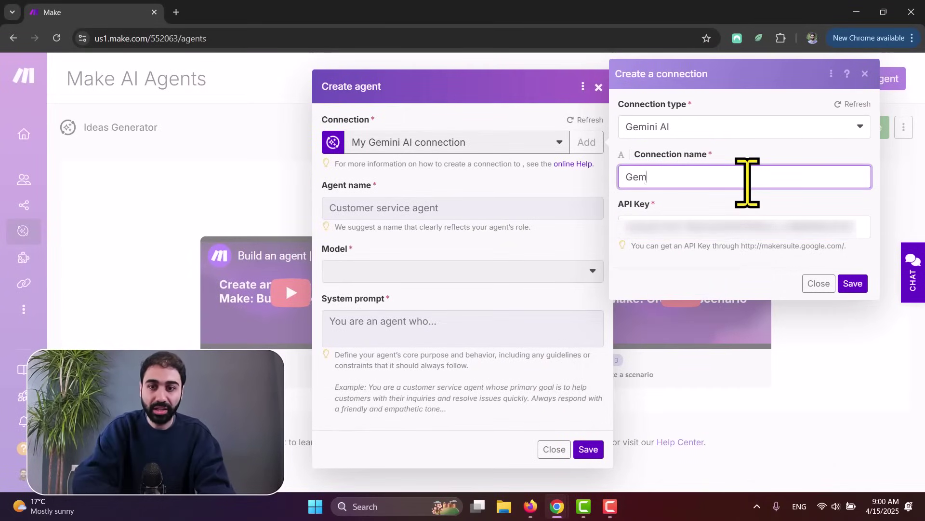
{"action": "type", "text": "ini 2"}
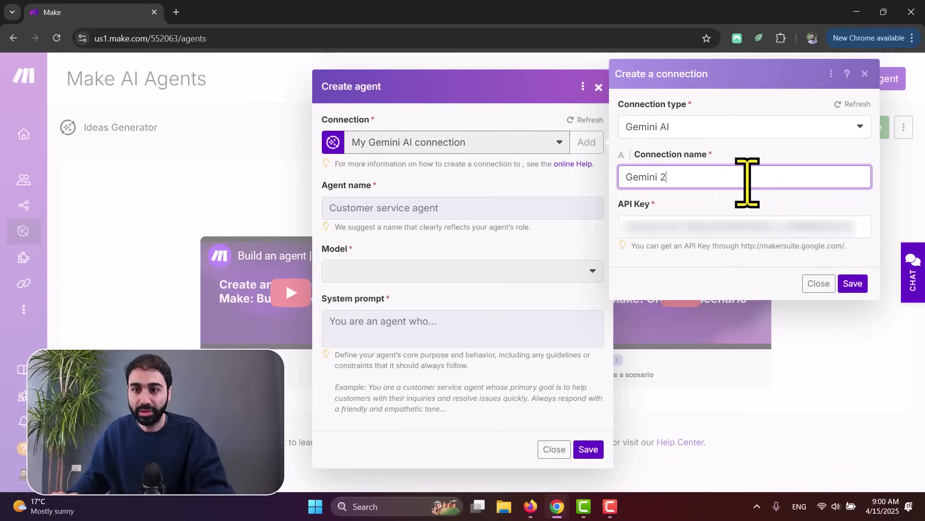
{"action": "left_click", "coordinate": [854, 285]}
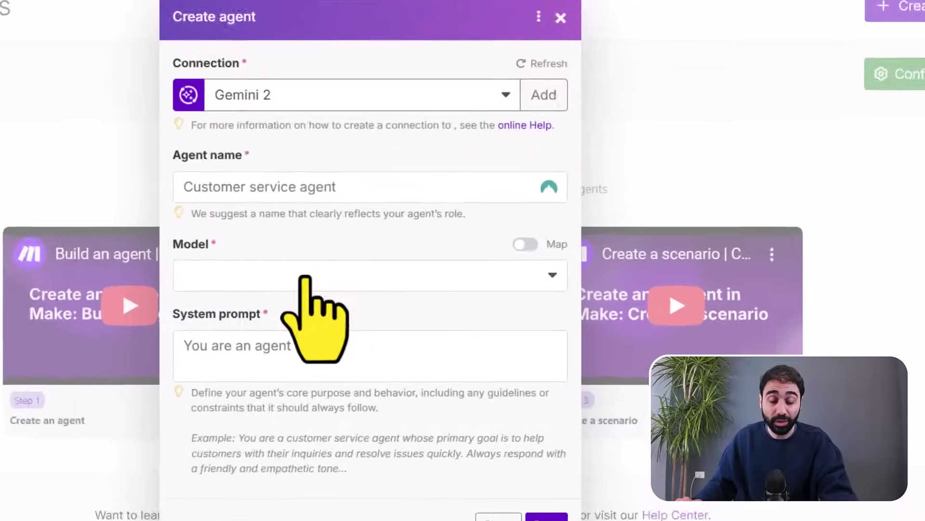
Set the agent's model to gemini-2.0-flash and name the agent LinkedIn Creative Post Generator
{"action": "left_click", "coordinate": [415, 272]}
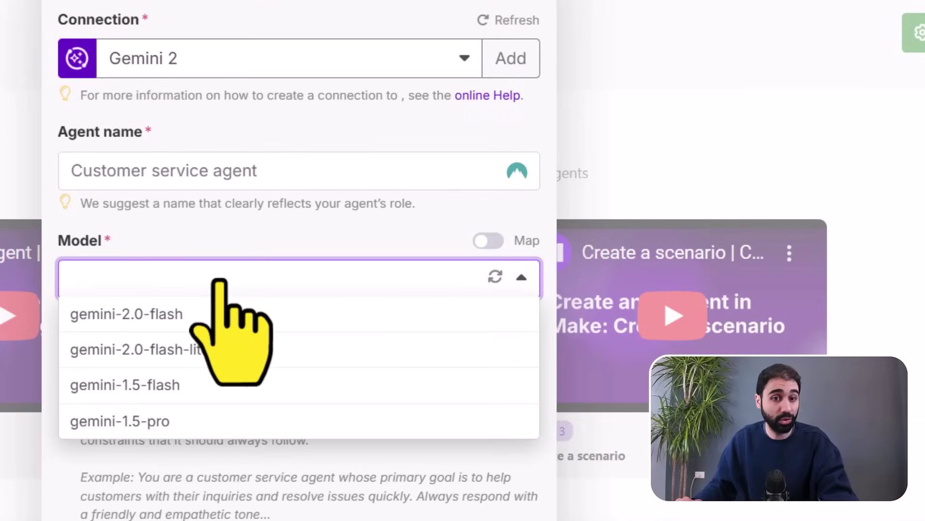
{"action": "left_click", "coordinate": [207, 313]}
{"action": "left_click", "coordinate": [285, 173]}
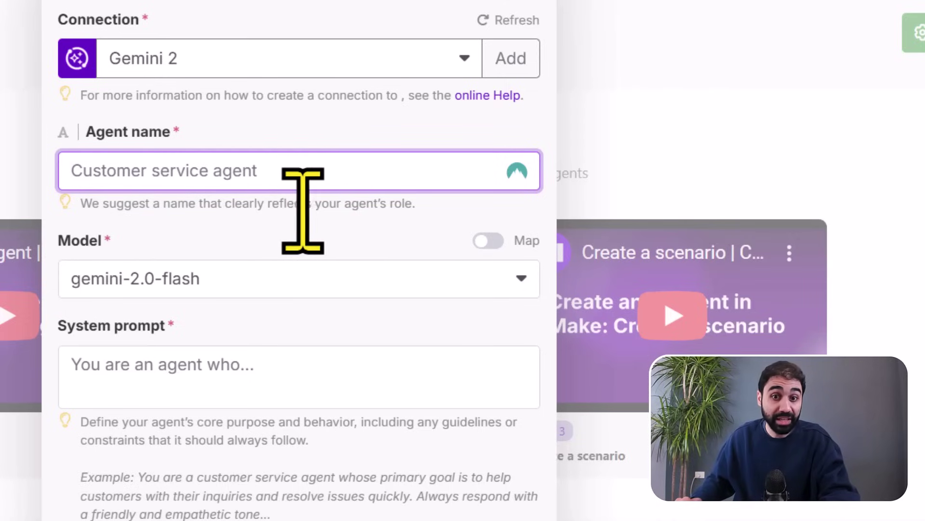
{"action": "left_click_drag", "start_coordinate": [322, 205], "coordinate": [402, 211]}
{"action": "left_click", "coordinate": [337, 187]}
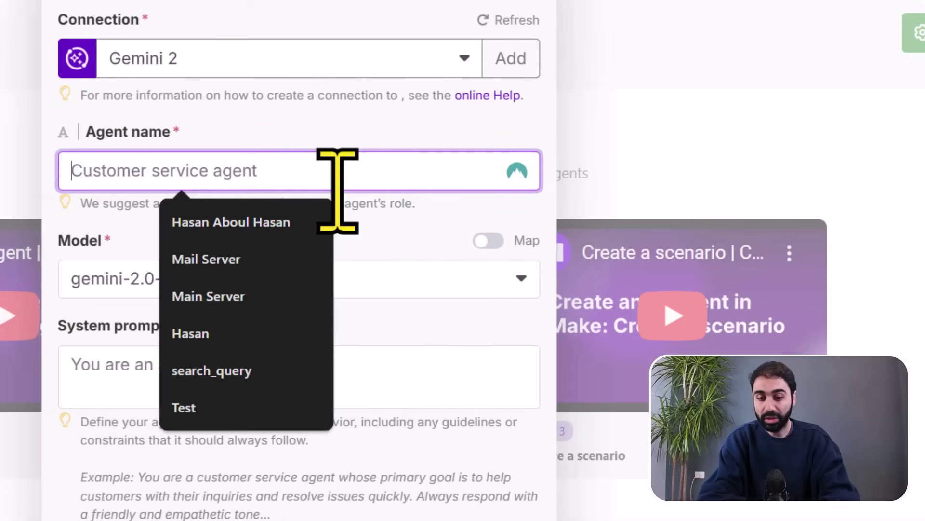
{"action": "type", "text": "Linkedin Creati"}
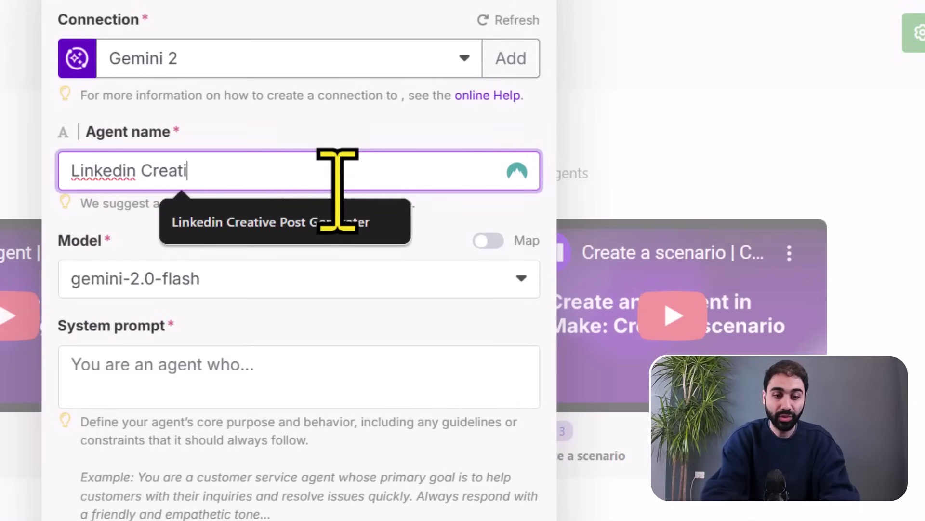
{"action": "type", "text": "ve Post Genera"}
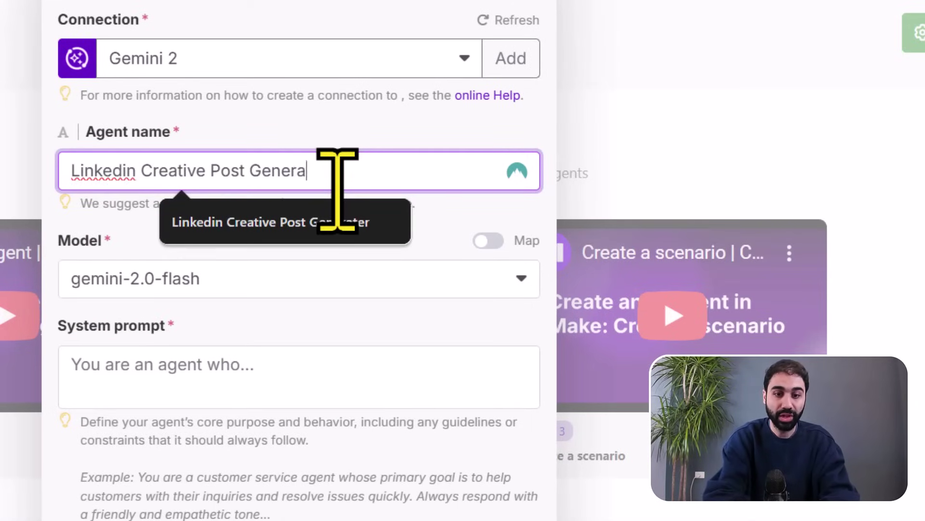
{"action": "type", "text": "tor"}
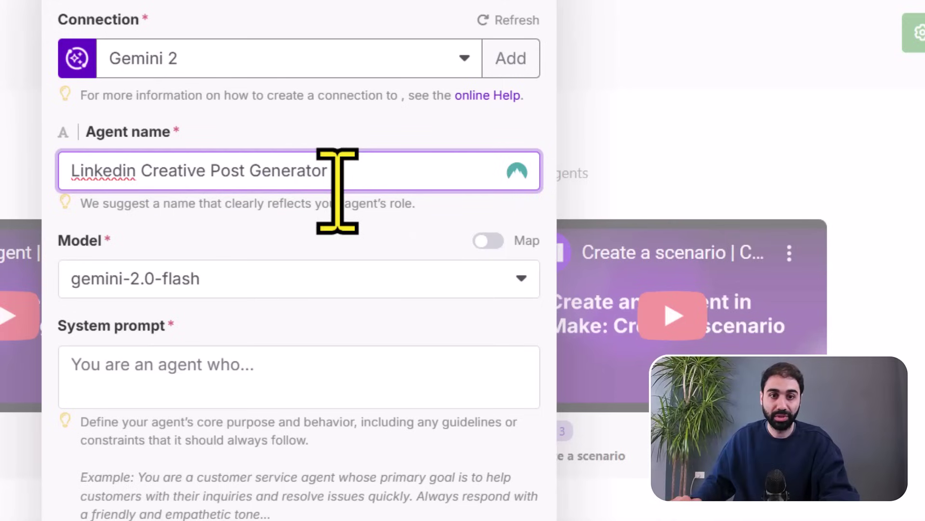
{"action": "right_click", "coordinate": [111, 175]}
{"action": "left_click", "coordinate": [136, 198]}
{"action": "left_click", "coordinate": [341, 165]}
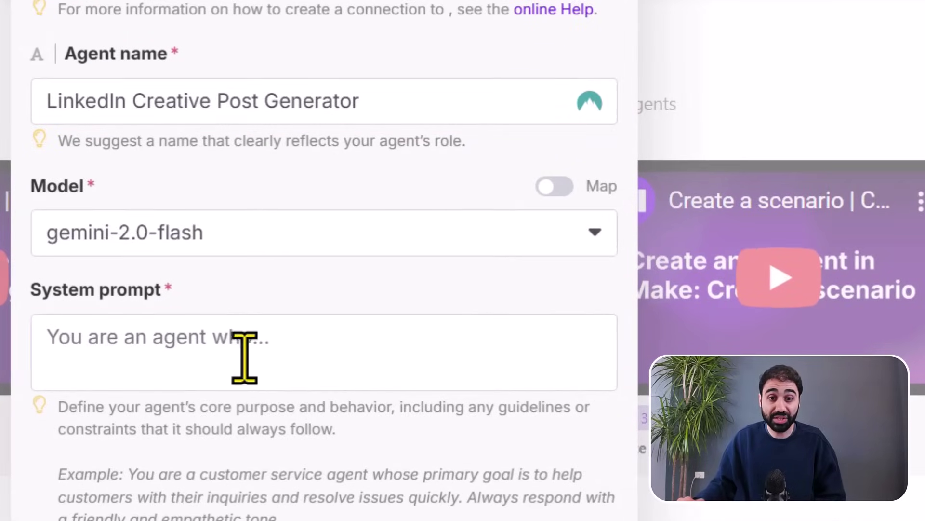
Enter "your task is to generate linkedin posts" as the agent's system prompt and save the agent
{"action": "left_click", "coordinate": [251, 356]}
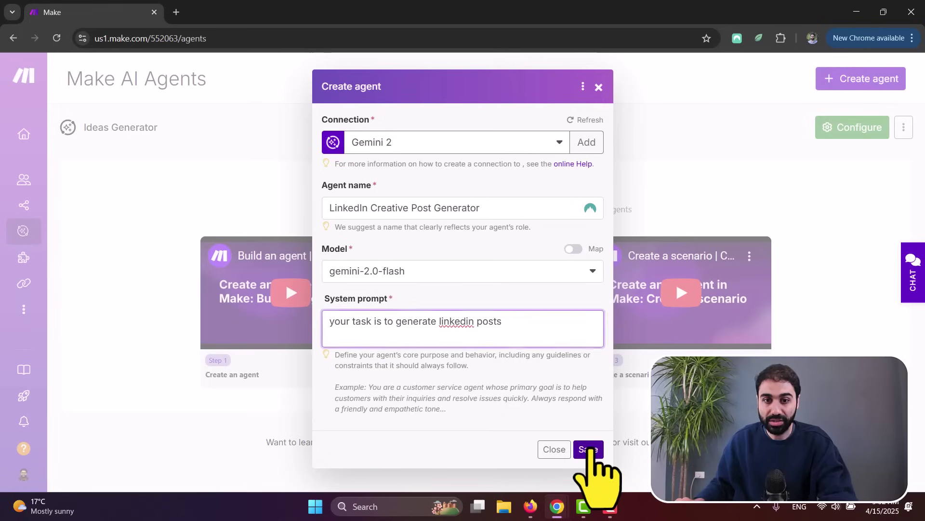
{"action": "left_click", "coordinate": [589, 450]}
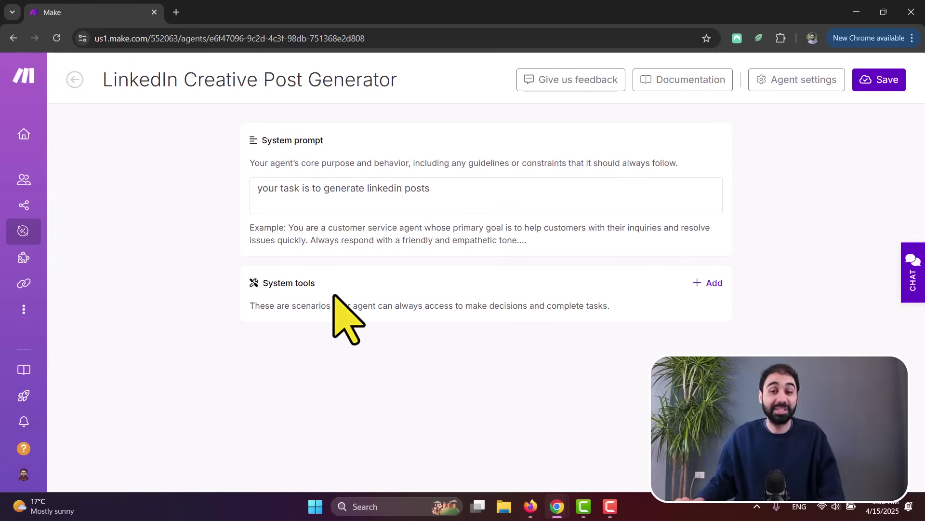
Go to the team's scenarios and create a new blank scenario
{"action": "mouse_move", "coordinate": [20, 211]}
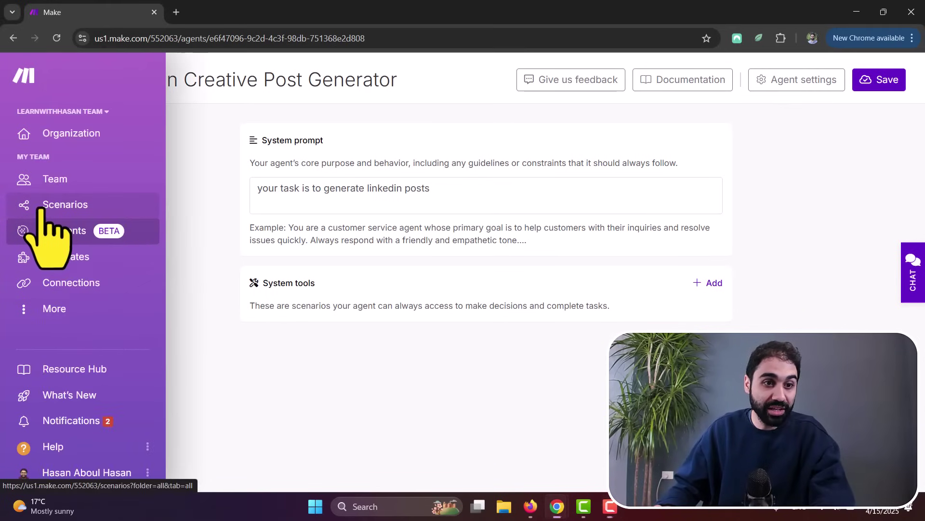
{"action": "left_click", "coordinate": [41, 206]}
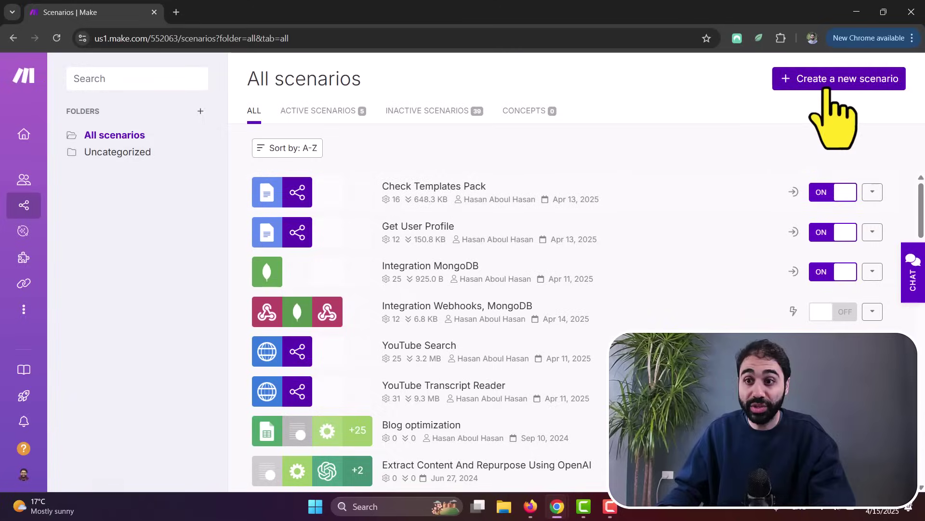
{"action": "left_click", "coordinate": [825, 82]}
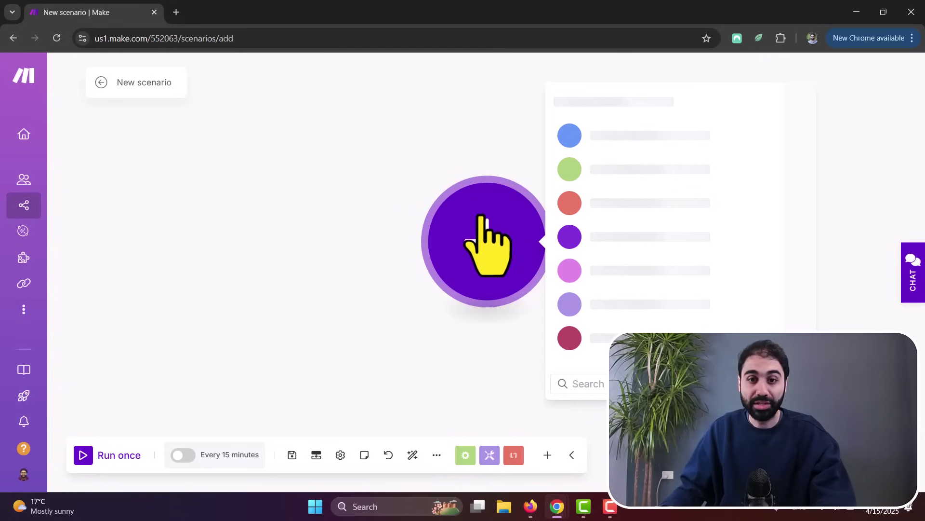
{"action": "left_click_drag", "start_coordinate": [486, 218], "coordinate": [319, 218]}
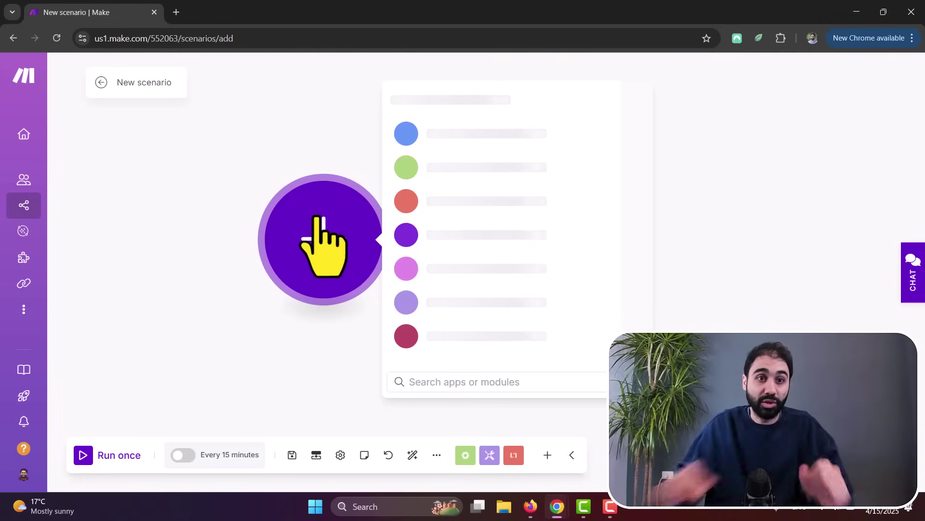
Open the Template Pack document in Google Docs in a new browser tab and review its narrative structures and templates
{"action": "left_click", "coordinate": [176, 12]}
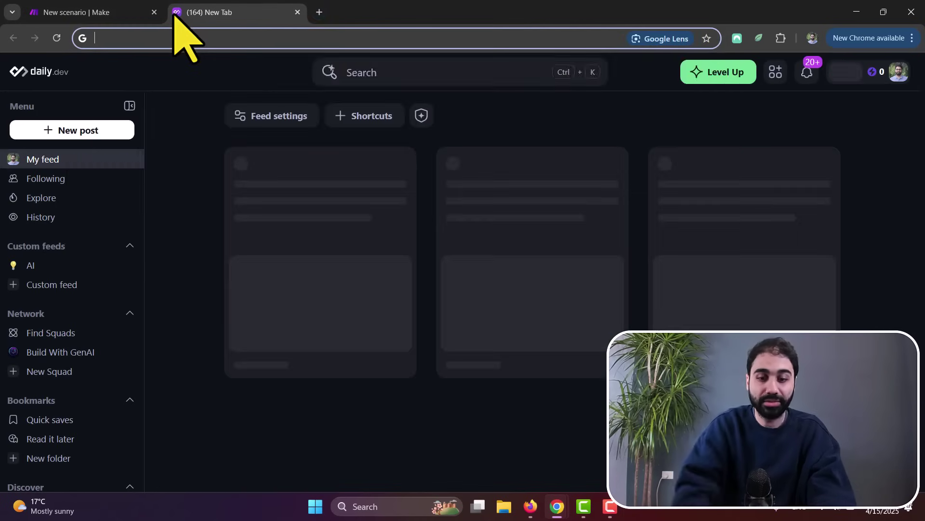
{"action": "type", "text": "google docs"}
{"action": "key", "text": "Return"}
{"action": "left_click", "coordinate": [159, 185]}
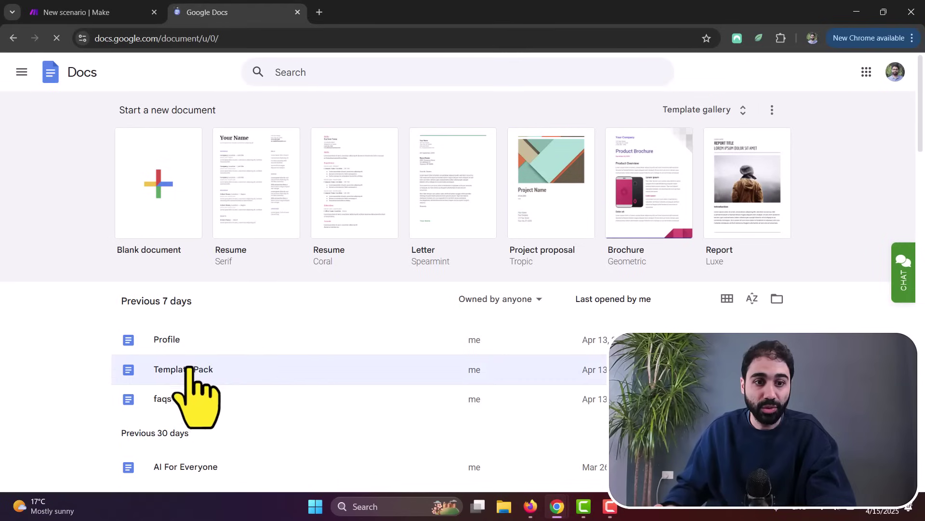
{"action": "left_click", "coordinate": [183, 371]}
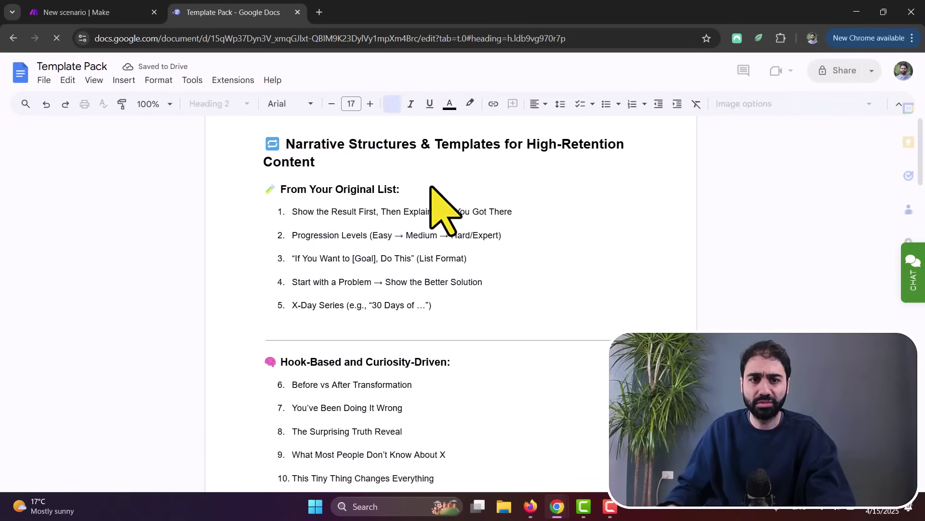
{"action": "scroll", "coordinate": [429, 188], "scroll_direction": "down", "scroll_amount": 15}
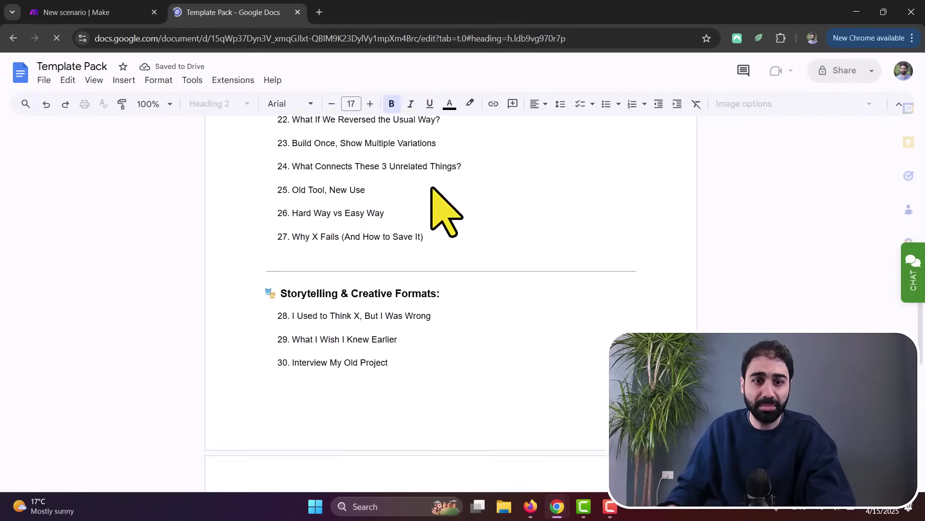
{"action": "scroll", "coordinate": [443, 212], "scroll_direction": "up", "scroll_amount": 15}
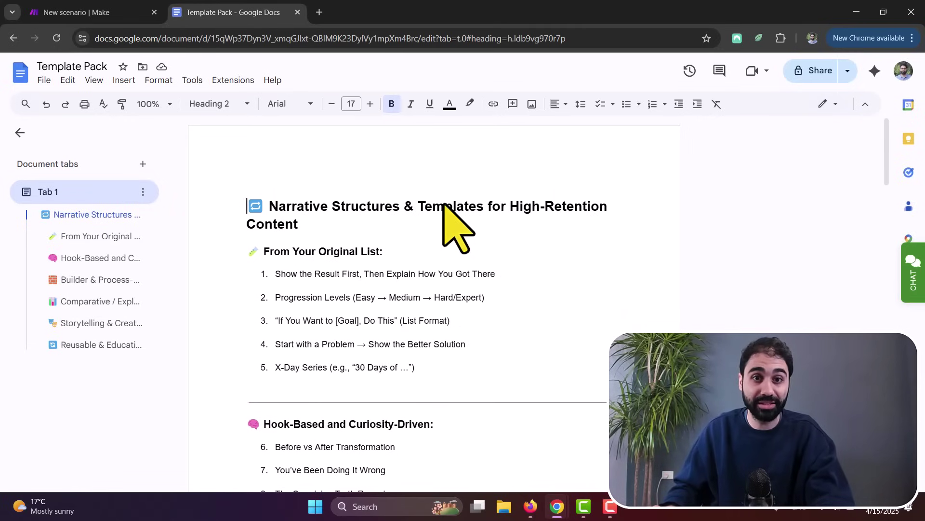
Return to the new Make scenario and add a Google Docs Get Content of a Document module as its first module
{"action": "left_click", "coordinate": [83, 8]}
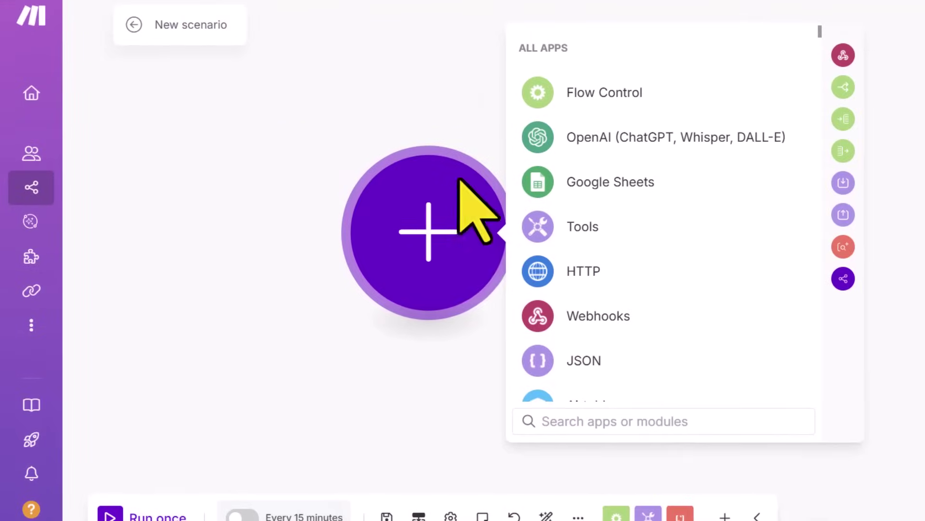
{"action": "type", "text": "google"}
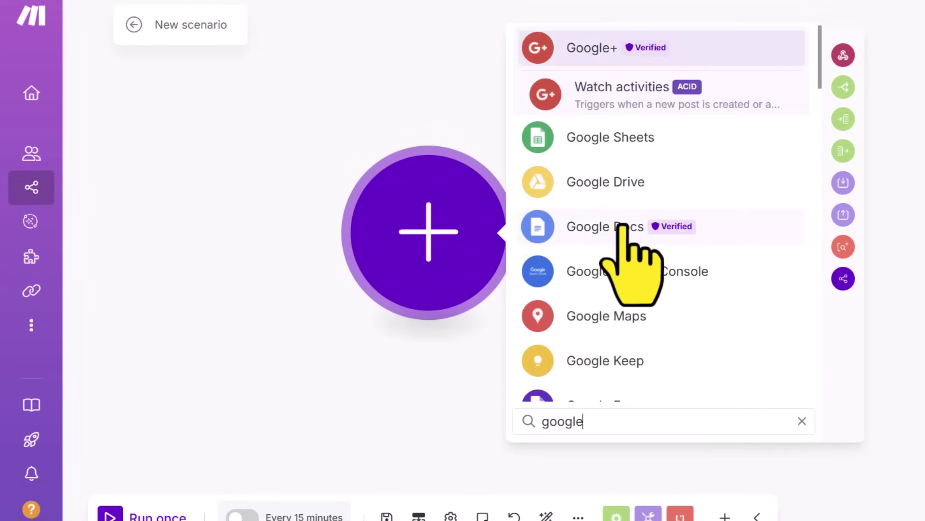
{"action": "left_click", "coordinate": [622, 226]}
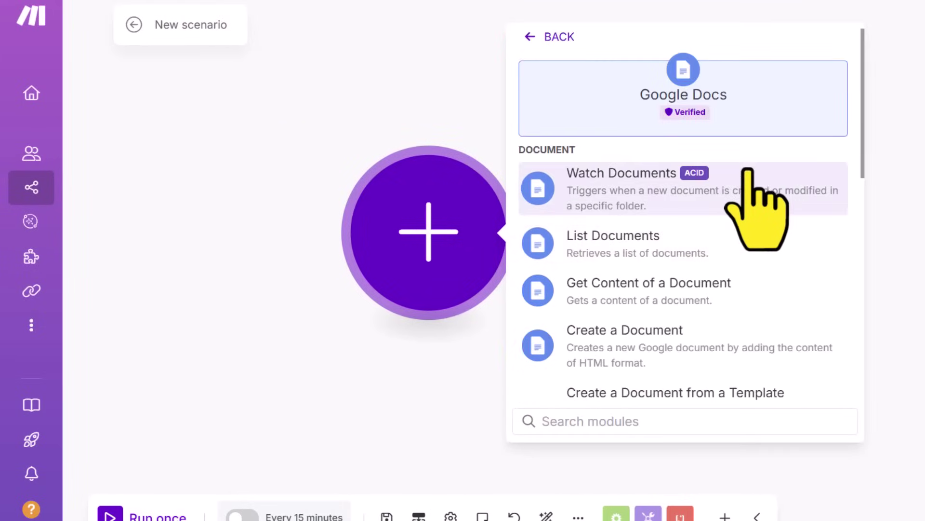
{"action": "left_click", "coordinate": [627, 293]}
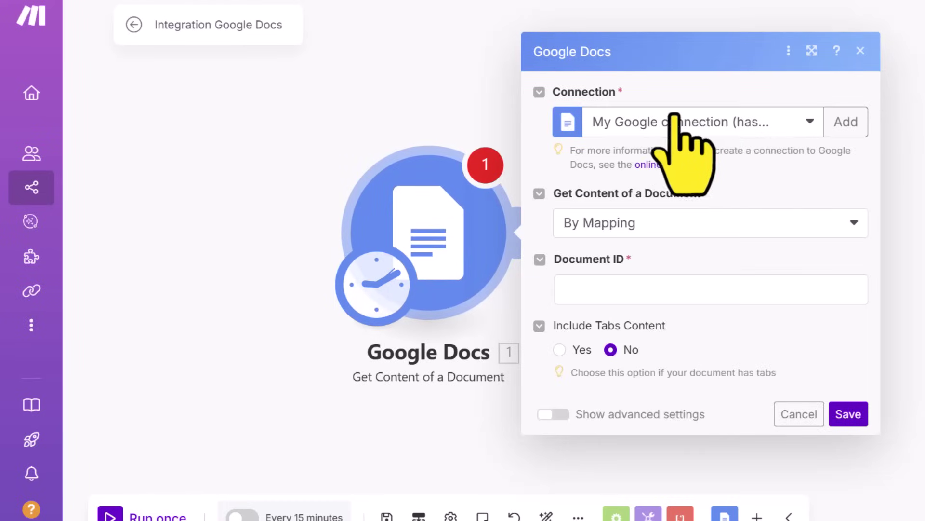
Configure the Google Docs module to select its document by dropdown from My Drive, choose Template Pack, and save it
{"action": "left_click", "coordinate": [839, 120]}
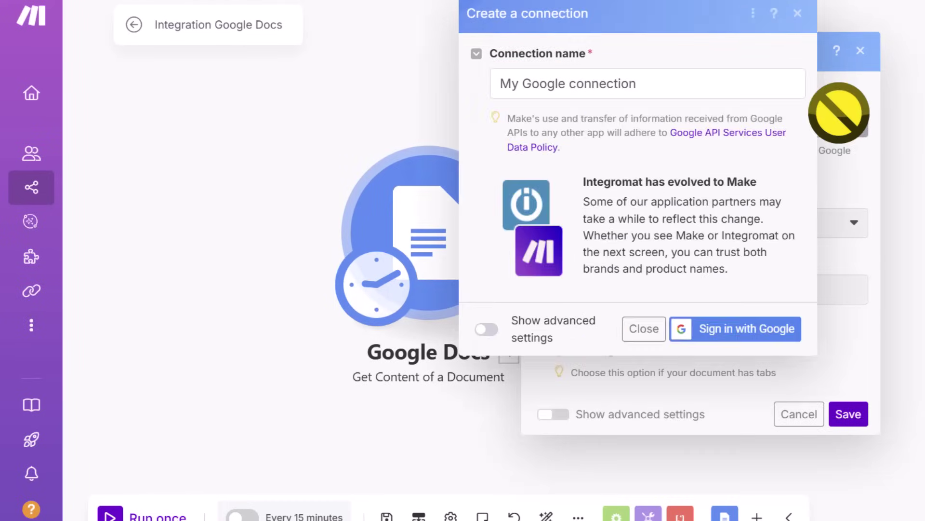
{"action": "left_click", "coordinate": [796, 18]}
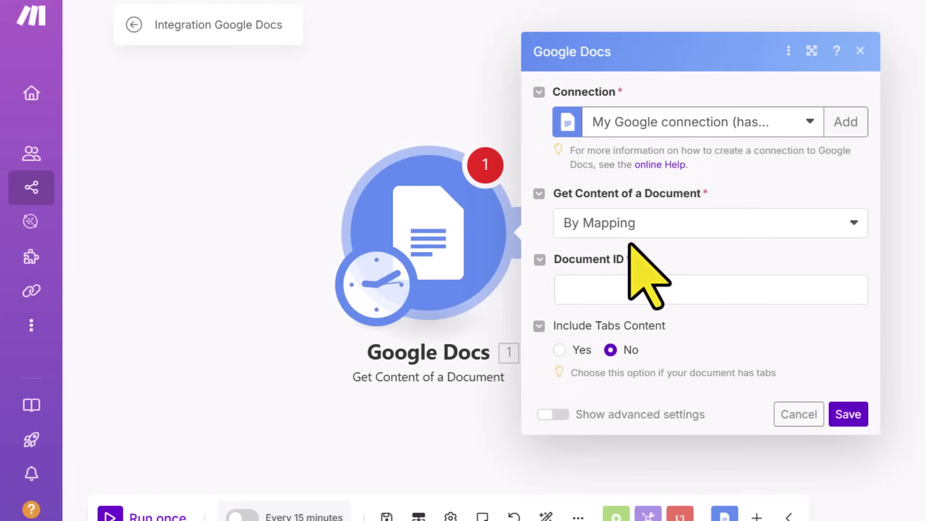
{"action": "left_click", "coordinate": [629, 226]}
{"action": "left_click", "coordinate": [618, 276]}
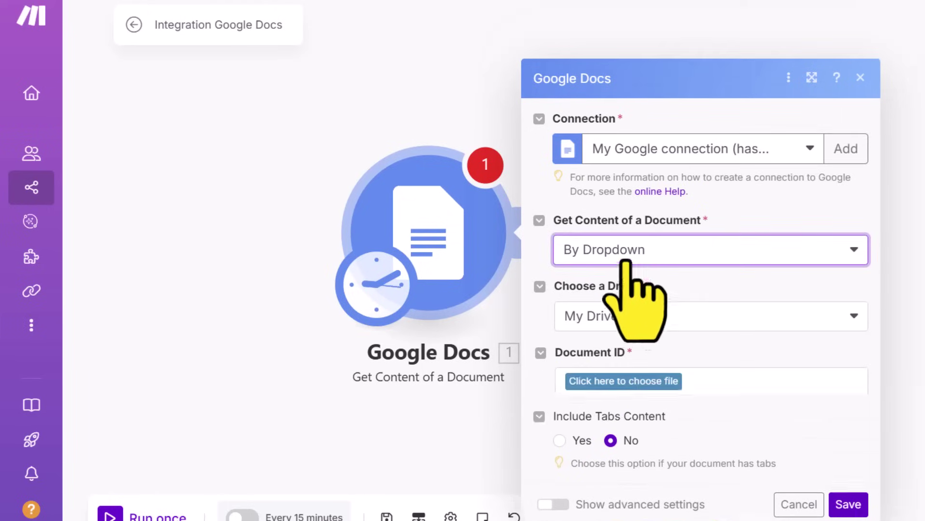
{"action": "left_click", "coordinate": [656, 320]}
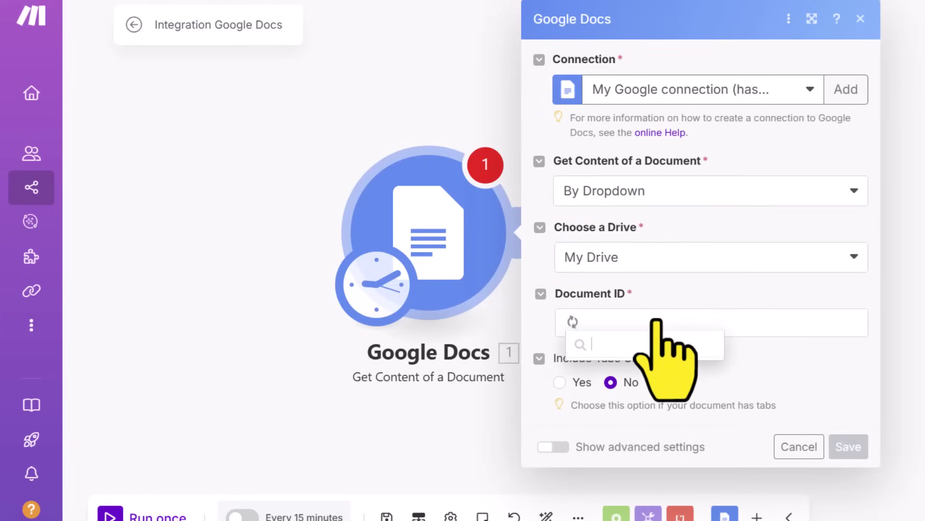
{"action": "left_click", "coordinate": [638, 425]}
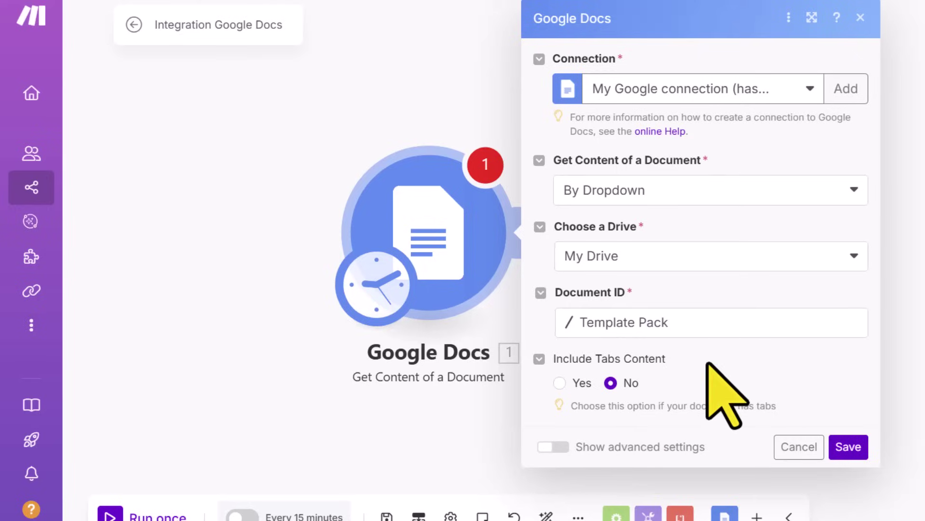
{"action": "left_click", "coordinate": [847, 445]}
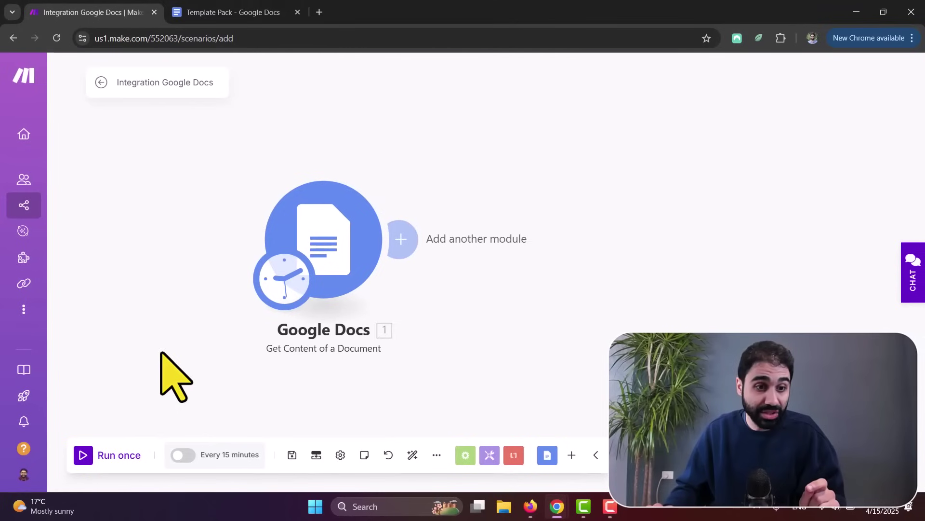
Run the scenario once and inspect the Text Content in the Google Docs module's output
{"action": "left_click", "coordinate": [106, 509]}
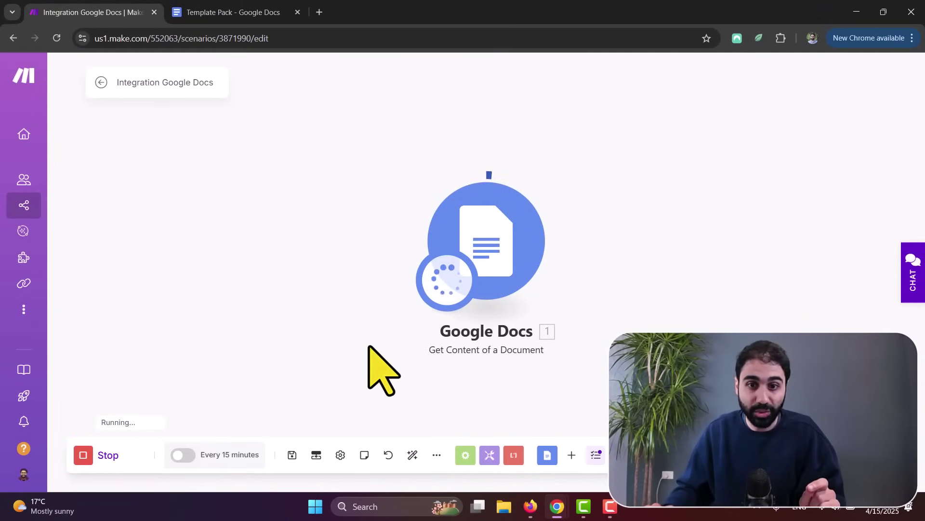
{"action": "left_click", "coordinate": [563, 166]}
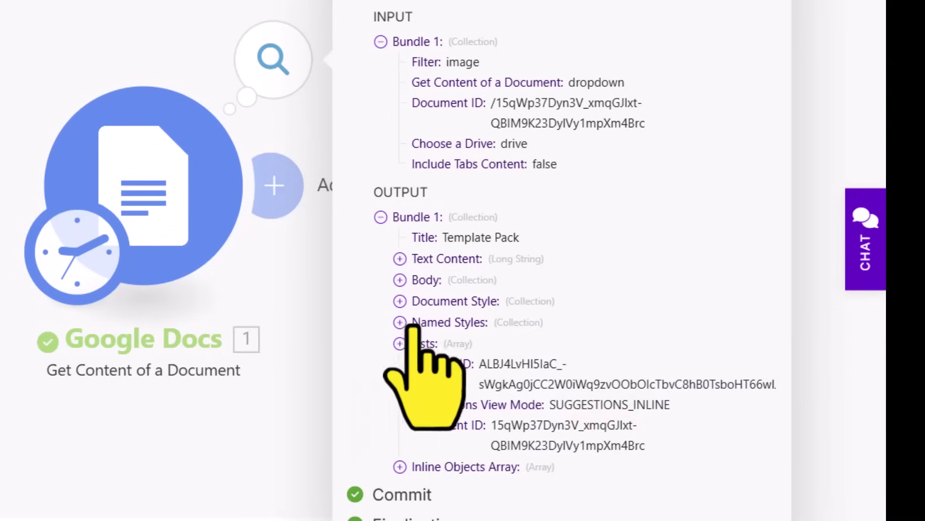
{"action": "left_click", "coordinate": [400, 259]}
{"action": "scroll", "coordinate": [485, 269], "scroll_direction": "down", "scroll_amount": 20}
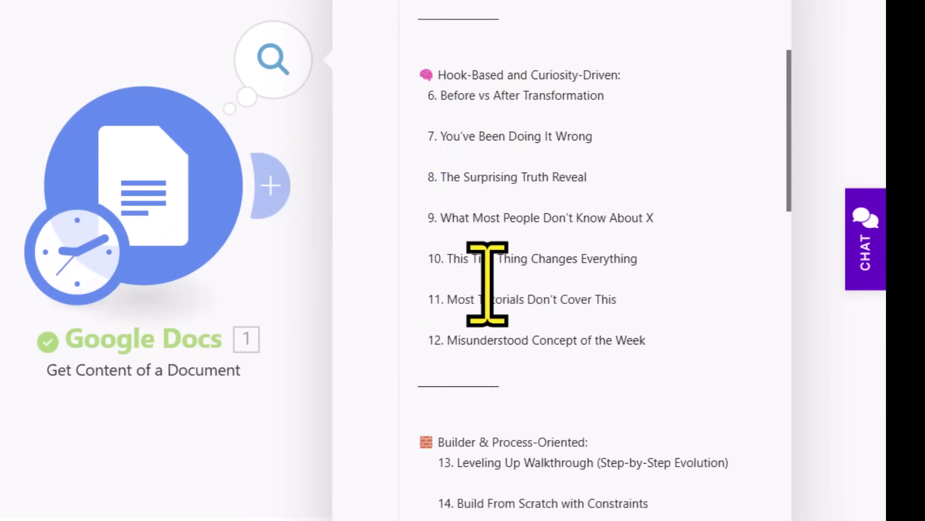
{"action": "scroll", "coordinate": [490, 280], "scroll_direction": "up", "scroll_amount": 5}
{"action": "left_click", "coordinate": [193, 43]}
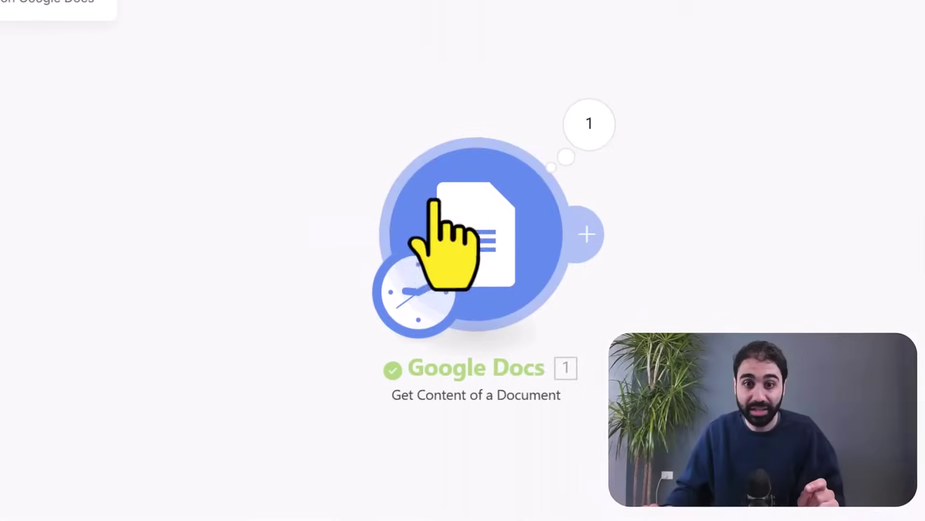
Make room beside the Google Docs module and add a Scenarios Return output module after it
{"action": "left_click_drag", "start_coordinate": [436, 200], "coordinate": [239, 191]}
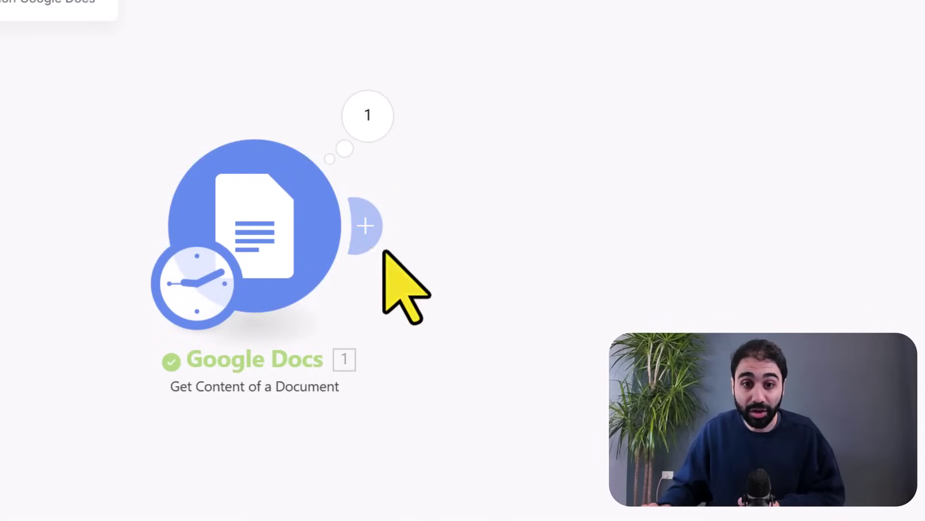
{"action": "left_click", "coordinate": [369, 225]}
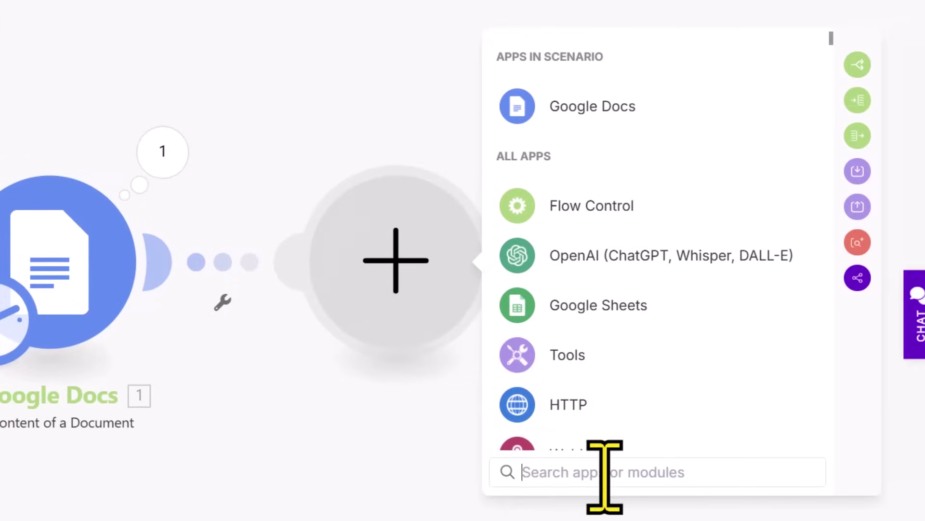
{"action": "type", "text": "return"}
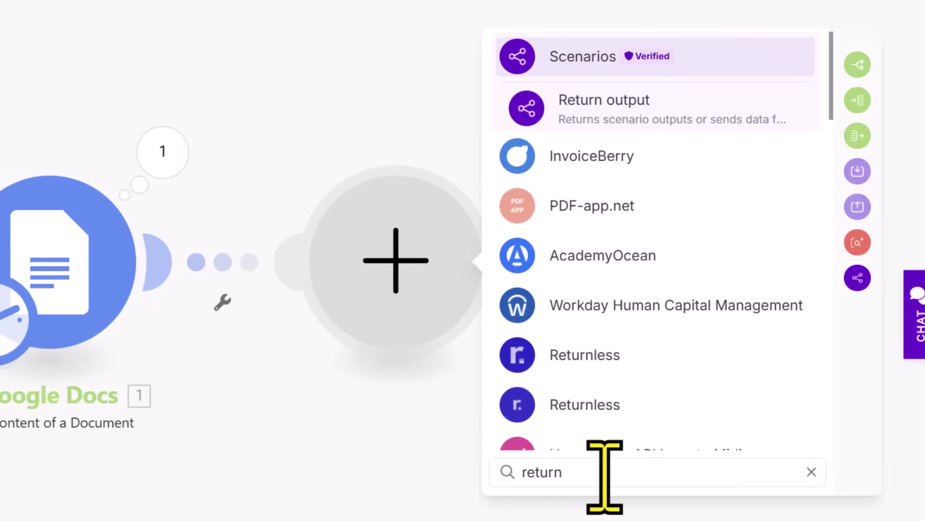
{"action": "left_click", "coordinate": [636, 110]}
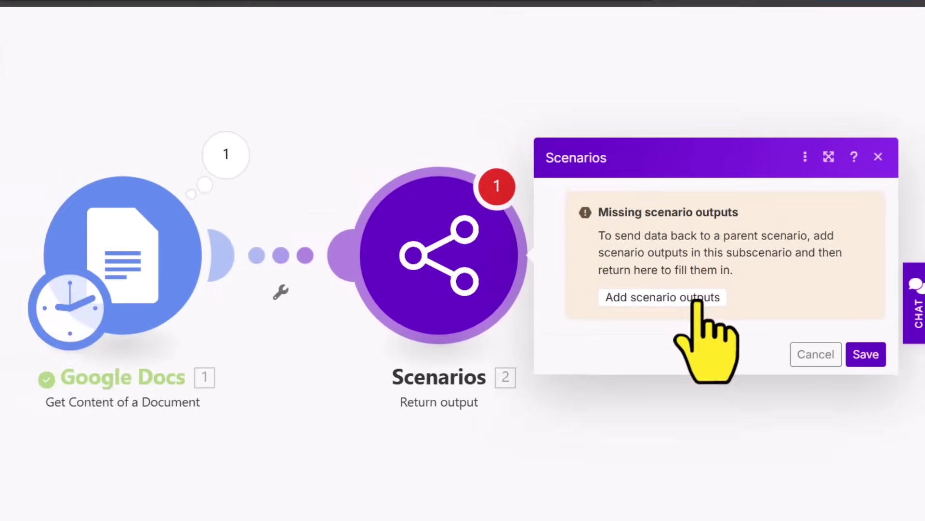
Add a text scenario output named templates_pack, describe it as a set of templates used in generating the post, and save it
{"action": "left_click", "coordinate": [675, 309]}
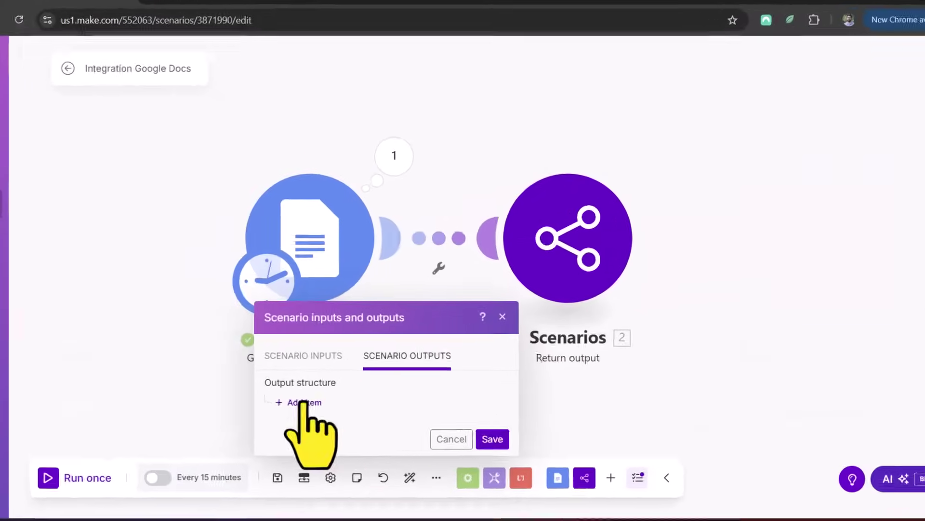
{"action": "left_click", "coordinate": [303, 402]}
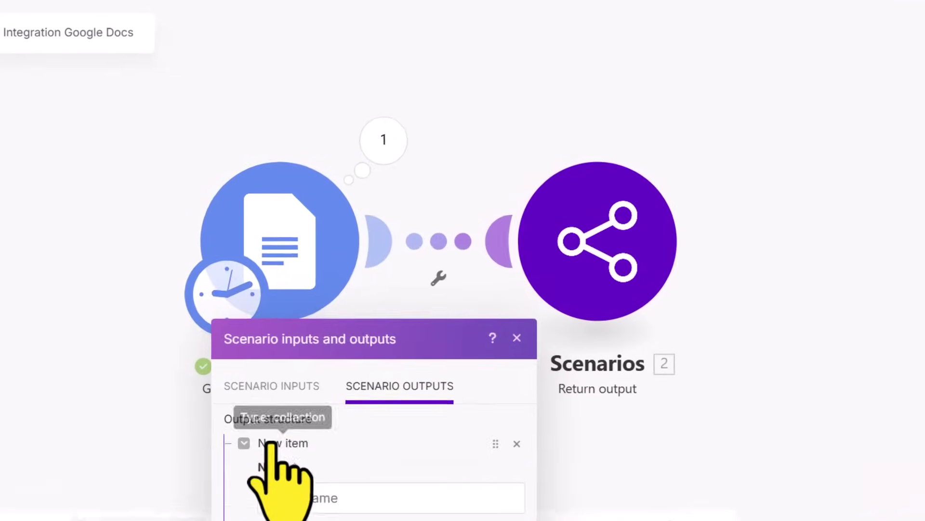
{"action": "left_click", "coordinate": [377, 190]}
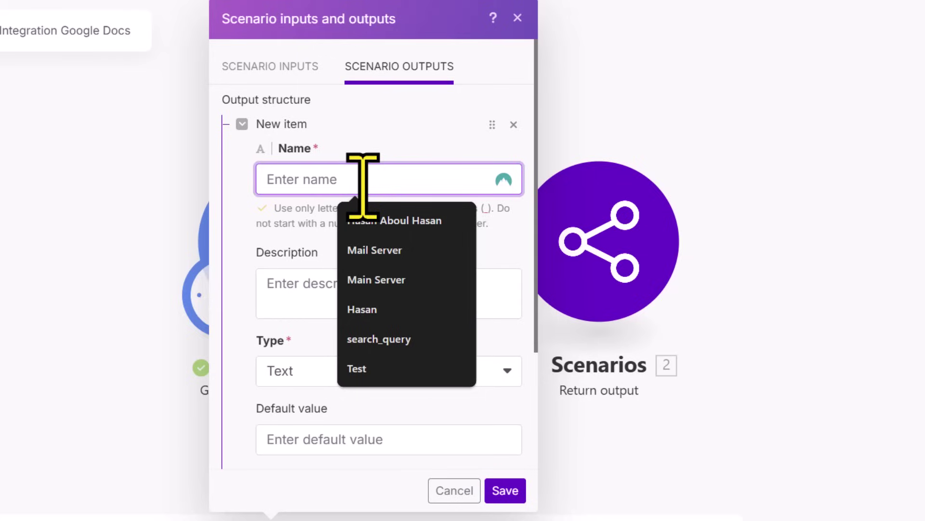
{"action": "type", "text": "templates_pack"}
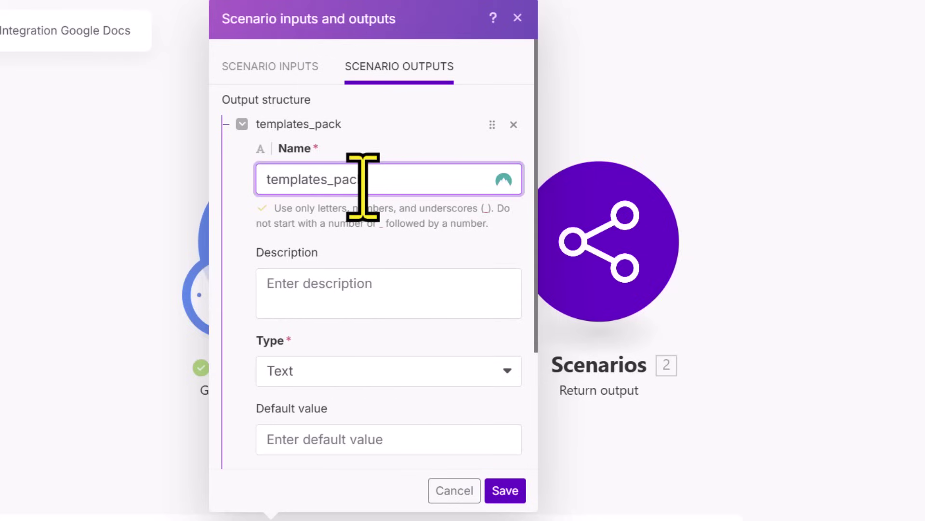
{"action": "left_click", "coordinate": [384, 300]}
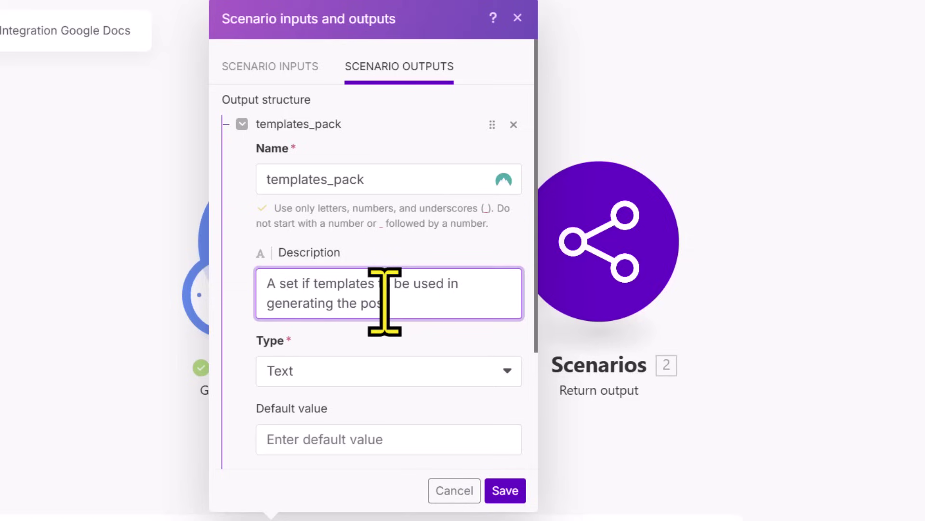
{"action": "left_click", "coordinate": [503, 491]}
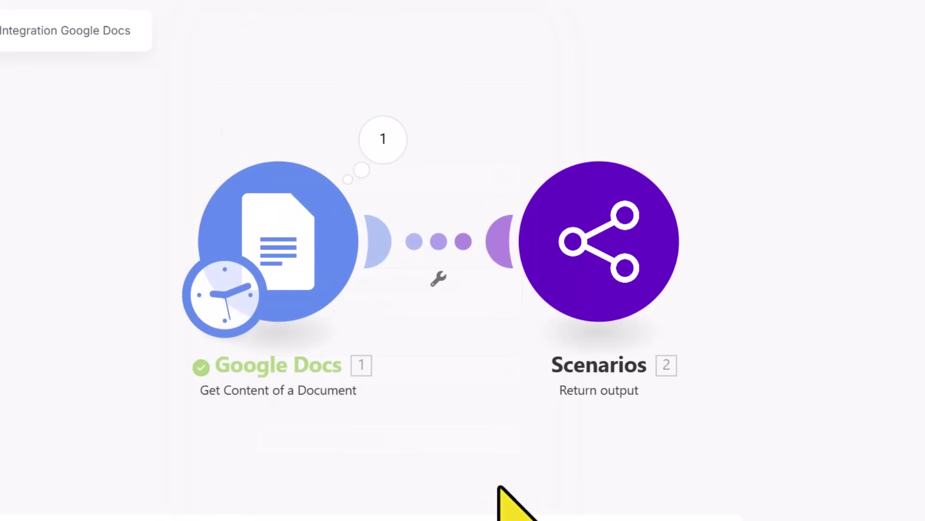
Run the two-module scenario once and adjust the Return output module's placement on the canvas
{"action": "left_click_drag", "start_coordinate": [637, 247], "coordinate": [667, 244]}
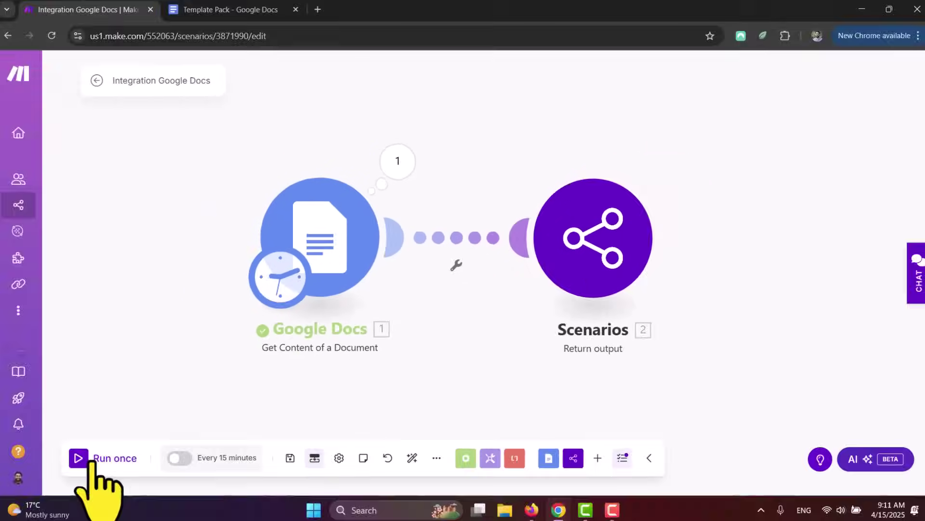
{"action": "left_click", "coordinate": [86, 456]}
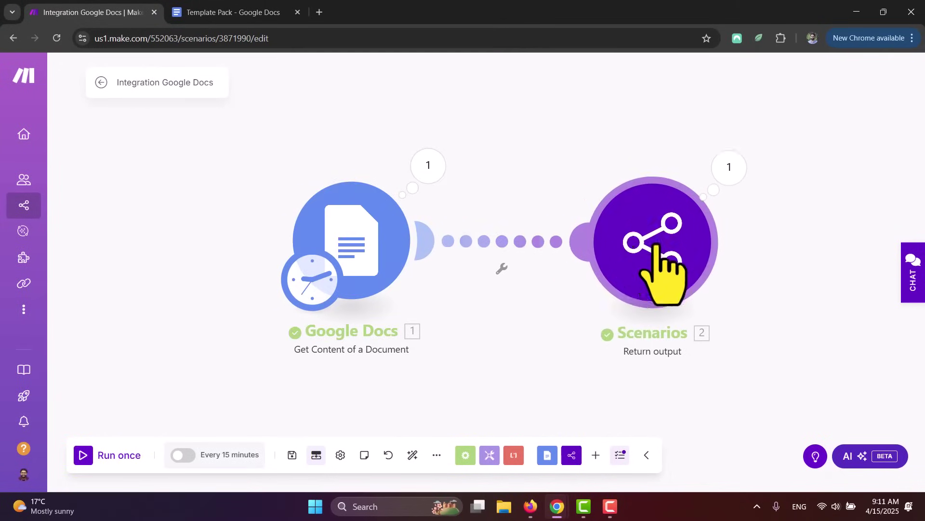
{"action": "left_click_drag", "start_coordinate": [648, 252], "coordinate": [589, 230]}
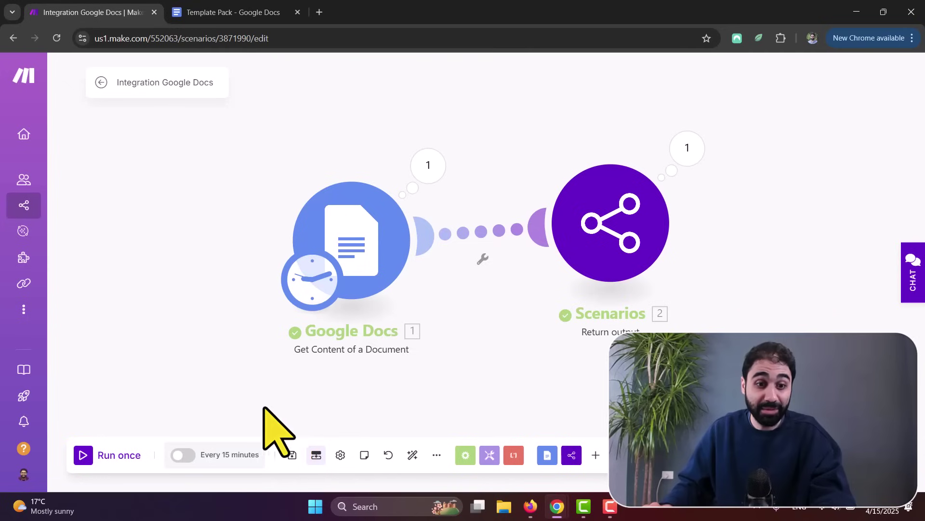
Set the scenario's schedule to run On demand and activate the scenario
{"action": "left_click", "coordinate": [202, 454]}
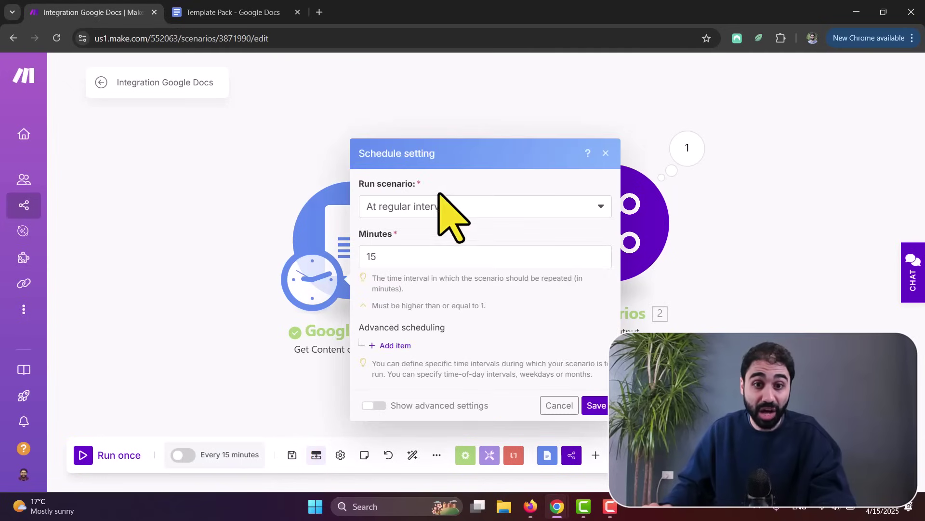
{"action": "left_click", "coordinate": [434, 213]}
{"action": "left_click", "coordinate": [415, 352]}
{"action": "left_click", "coordinate": [414, 288]}
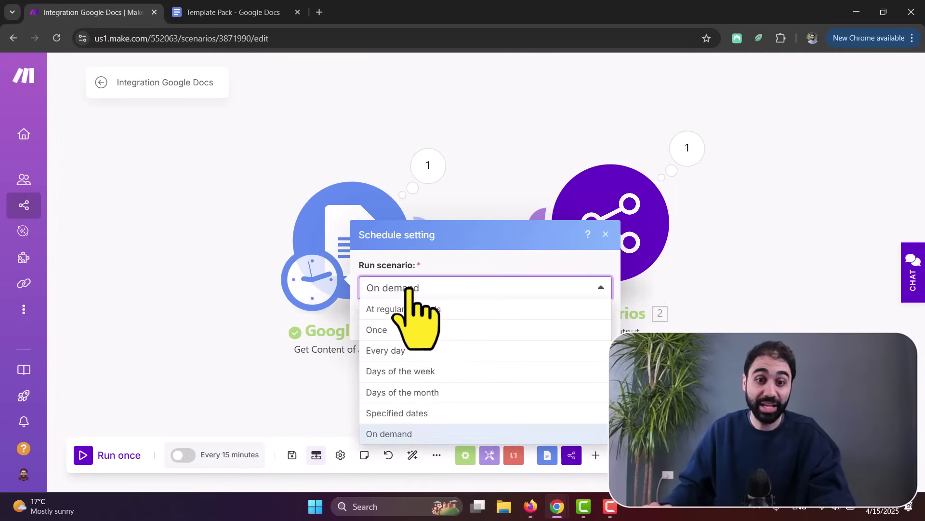
{"action": "left_click", "coordinate": [402, 433]}
{"action": "left_click", "coordinate": [594, 324]}
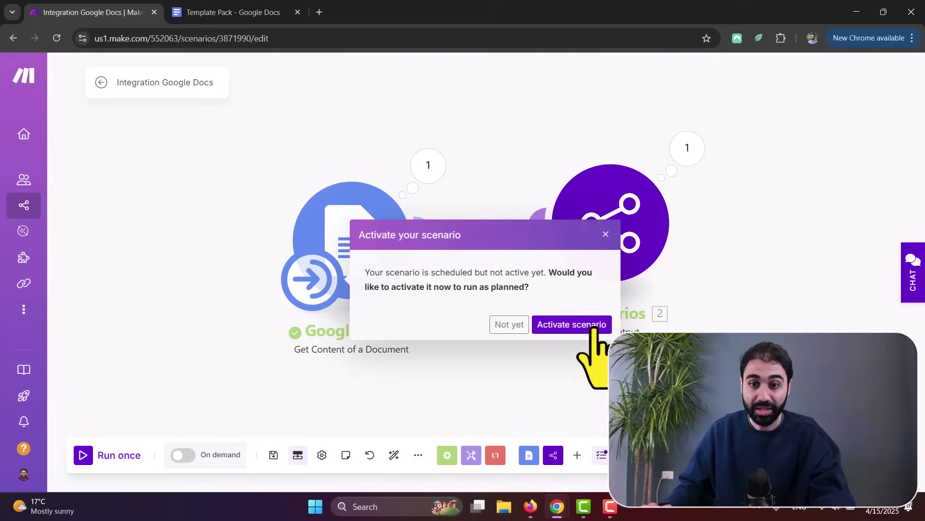
{"action": "left_click", "coordinate": [571, 323]}
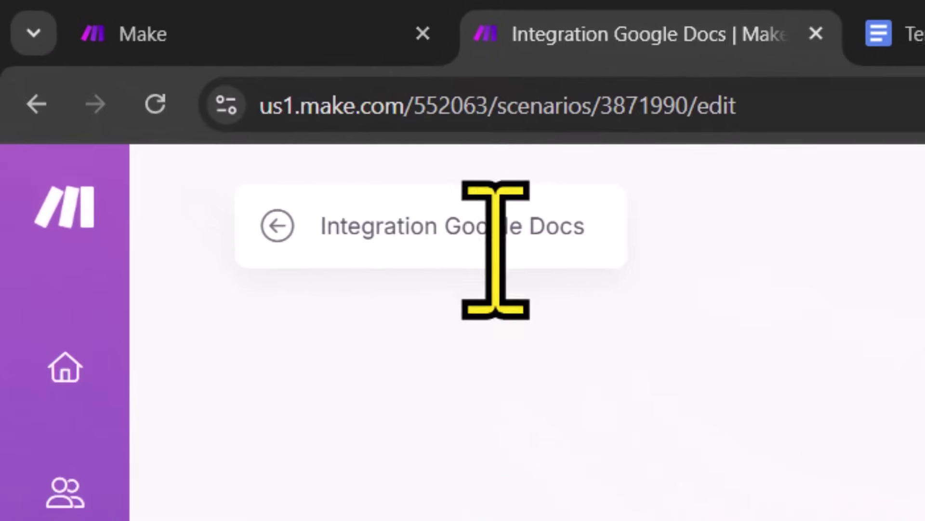
Rename the scenario to Read Templates Pack and return to the LinkedIn Creative Post Generator agent
{"action": "double_click", "coordinate": [174, 83]}
{"action": "triple_click", "coordinate": [482, 236]}
{"action": "right_click", "coordinate": [484, 234]}
{"action": "key", "text": "Escape"}
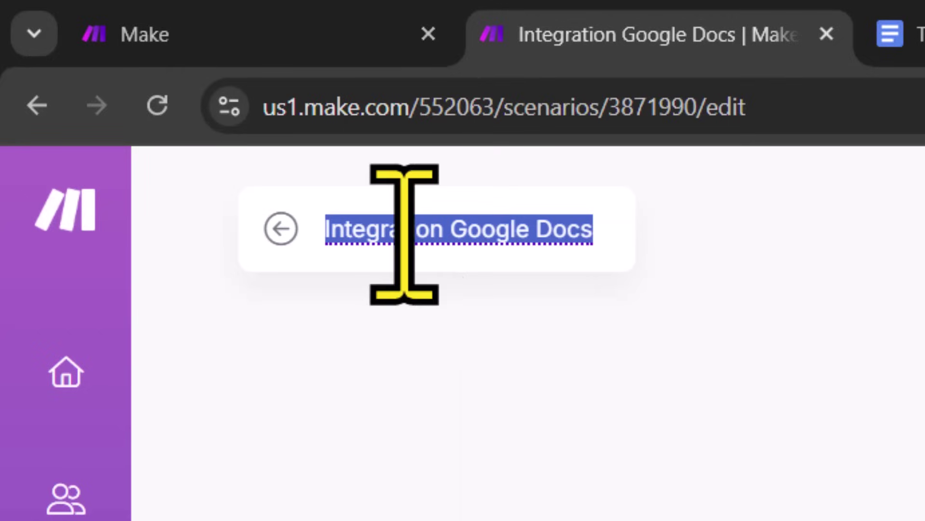
{"action": "type", "text": "Read Templates Pack"}
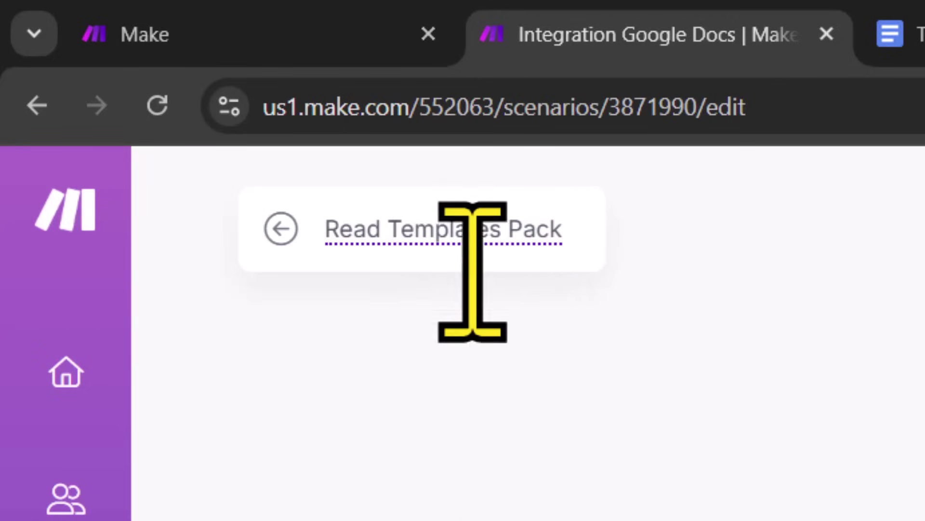
{"action": "left_click", "coordinate": [511, 348]}
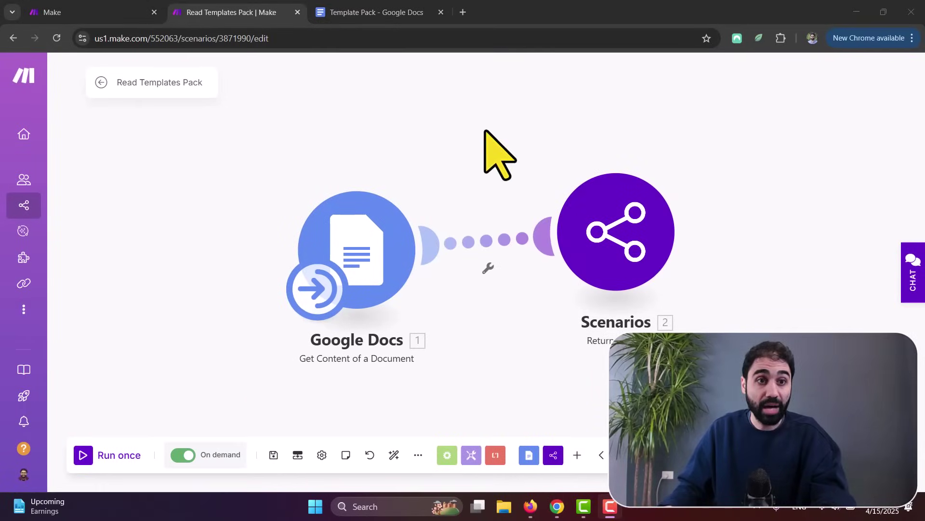
{"action": "left_click", "coordinate": [92, 13]}
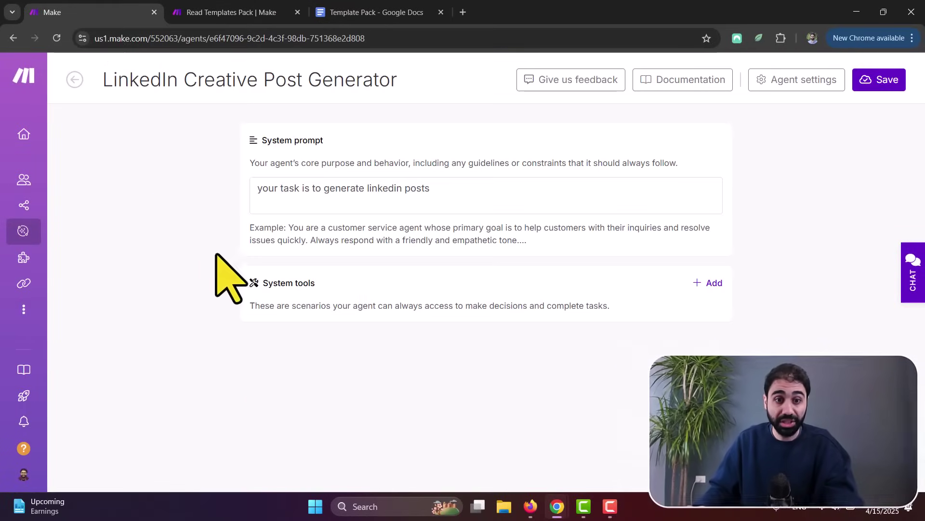
Describe the Read Templates Pack scenario as "Read the templates pack to generate content based on" and add it to the agent's system tools
{"action": "left_click", "coordinate": [711, 284]}
{"action": "scroll", "coordinate": [579, 241], "scroll_direction": "down", "scroll_amount": 3}
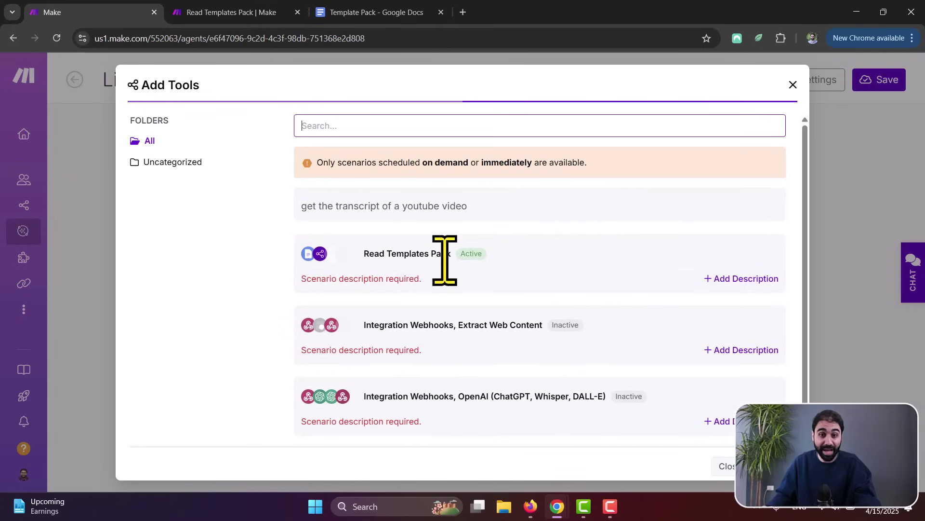
{"action": "left_click", "coordinate": [745, 279]}
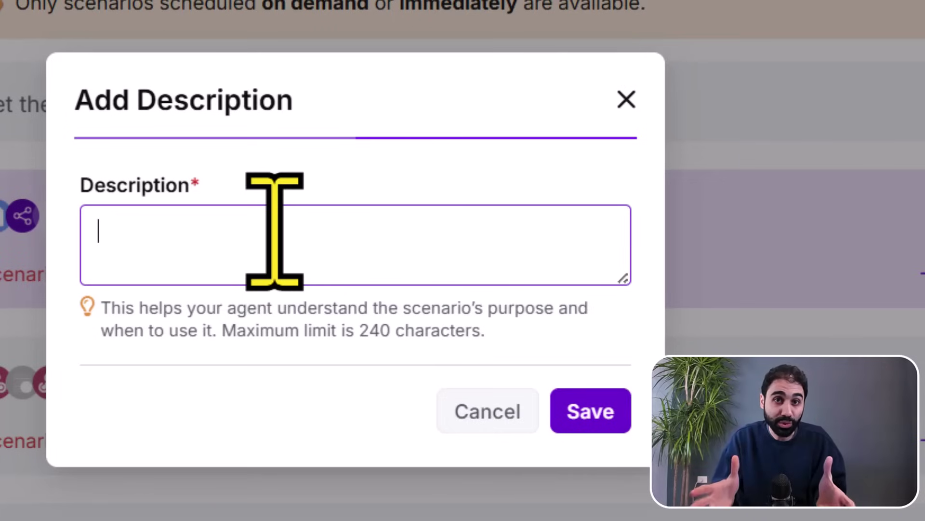
{"action": "type", "text": "Read"}
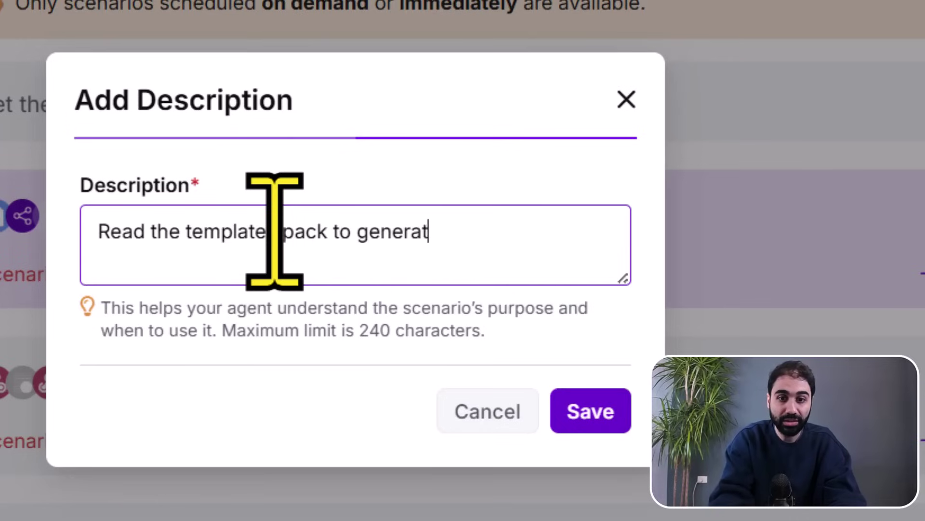
{"action": "type", "text": "the templates pack to generate content based on"}
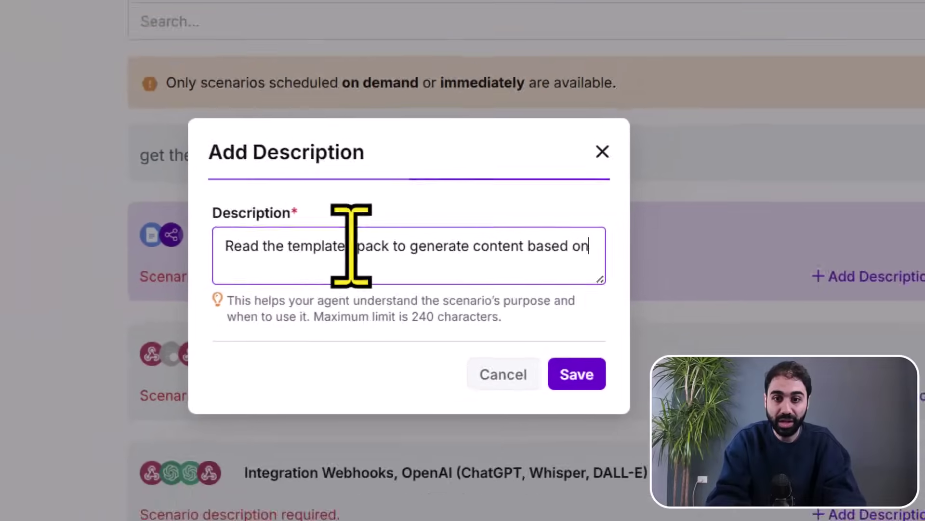
{"action": "left_click", "coordinate": [590, 411]}
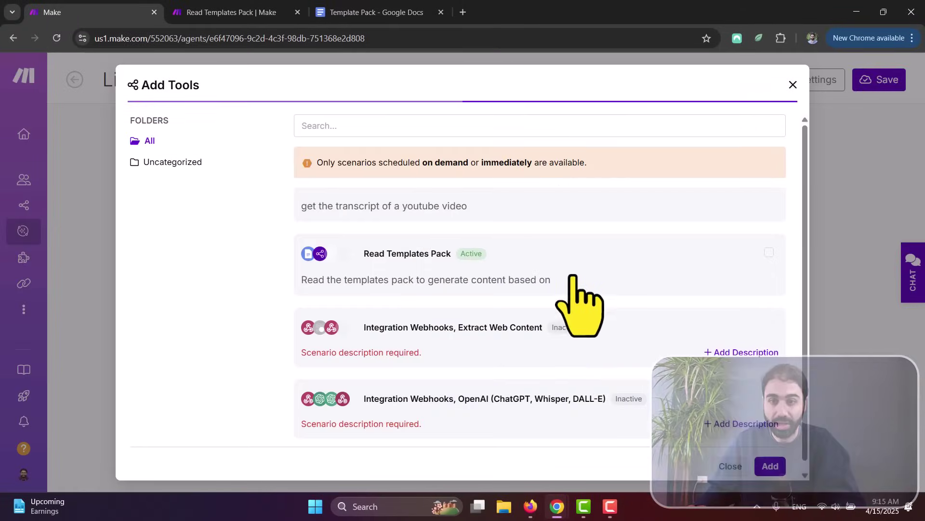
{"action": "left_click", "coordinate": [769, 252]}
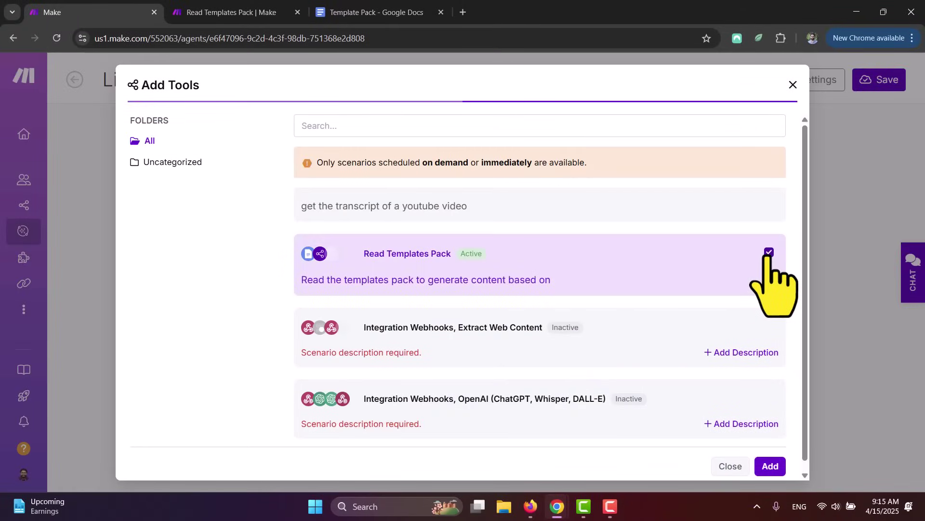
{"action": "left_click", "coordinate": [773, 465]}
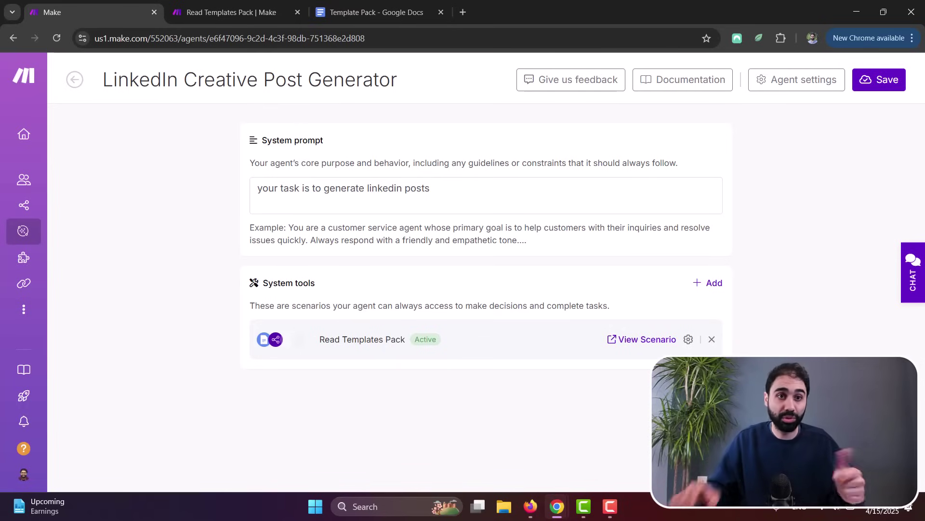
Leave the Read Templates Pack scenario for the list of all scenarios and create a new scenario
{"action": "left_click", "coordinate": [224, 12]}
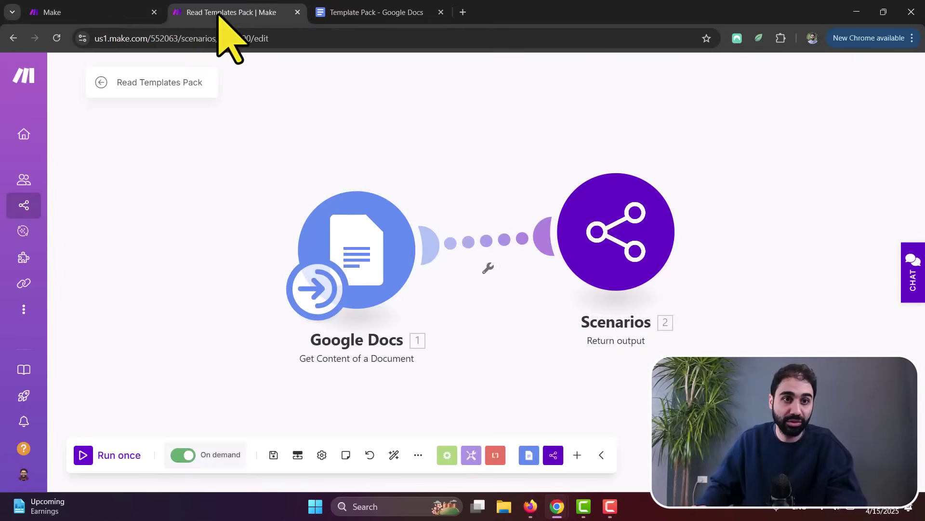
{"action": "mouse_move", "coordinate": [24, 173]}
{"action": "left_click", "coordinate": [23, 205]}
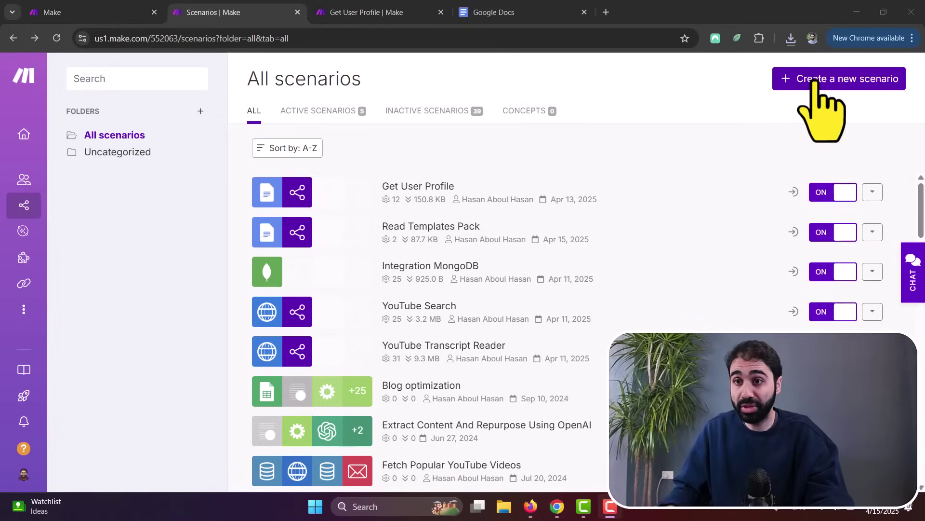
{"action": "left_click", "coordinate": [814, 82]}
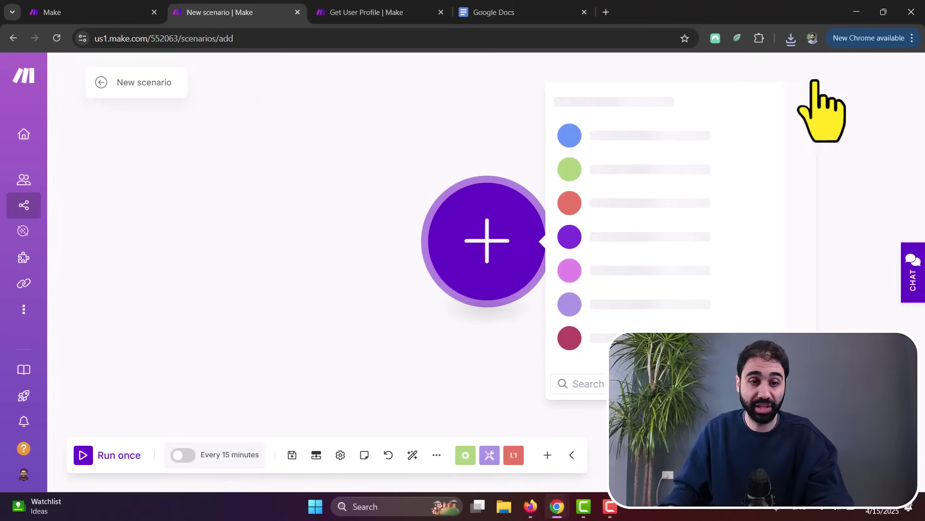
Import the downloaded blueprint.json into the new scenario and run it once
{"action": "left_click", "coordinate": [357, 401]}
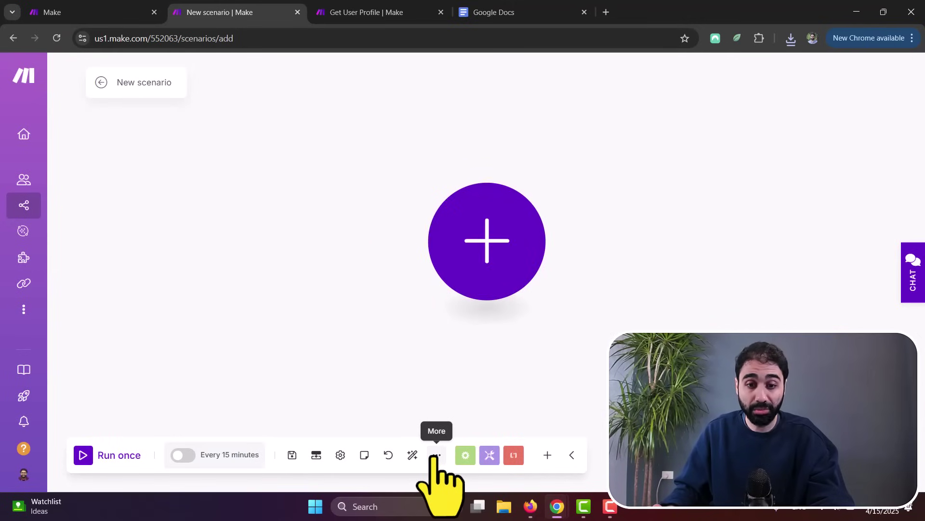
{"action": "left_click", "coordinate": [374, 431]}
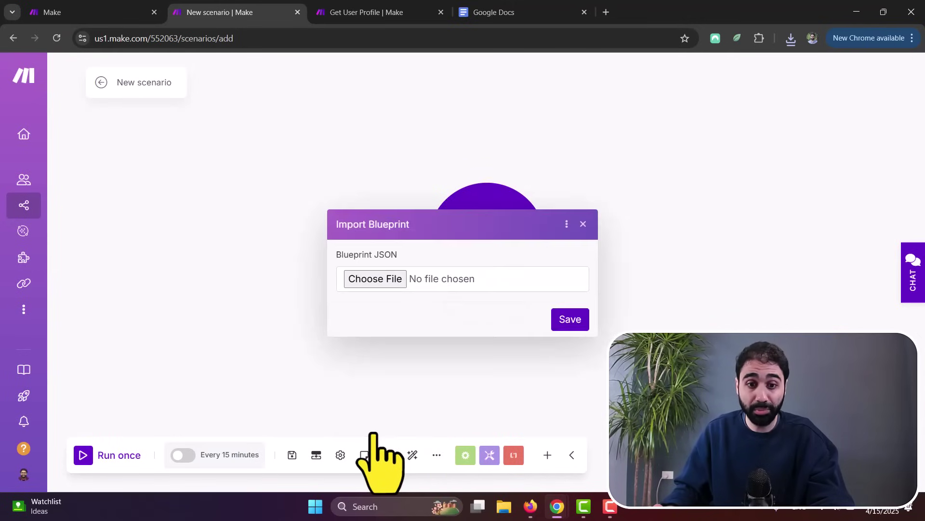
{"action": "left_click", "coordinate": [369, 280]}
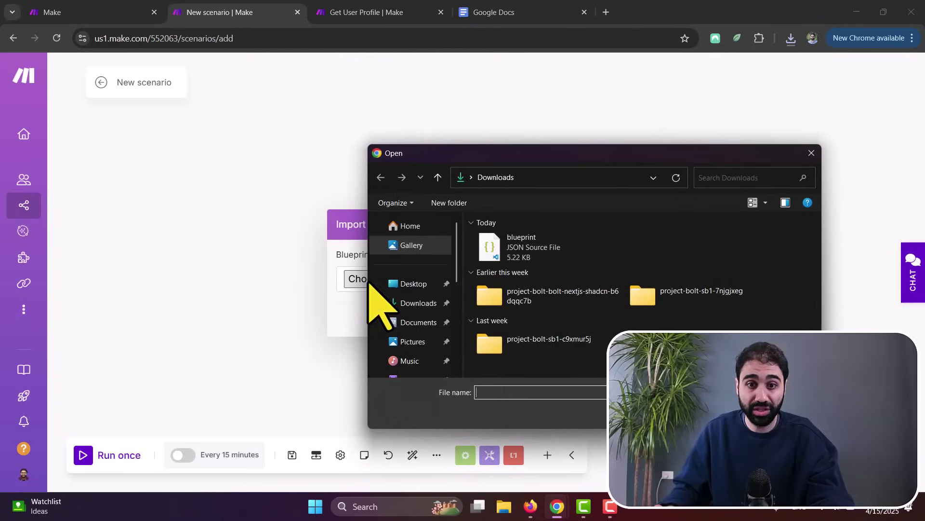
{"action": "double_click", "coordinate": [521, 247]}
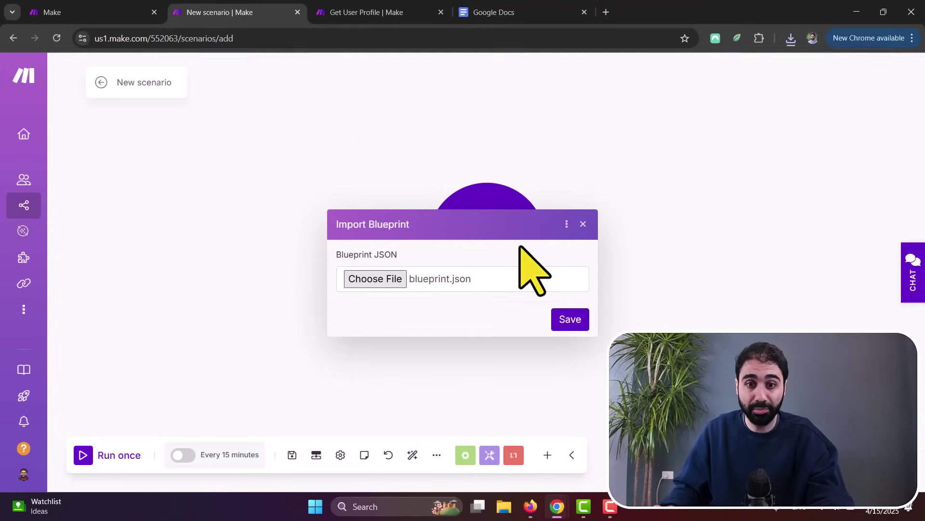
{"action": "left_click", "coordinate": [571, 319]}
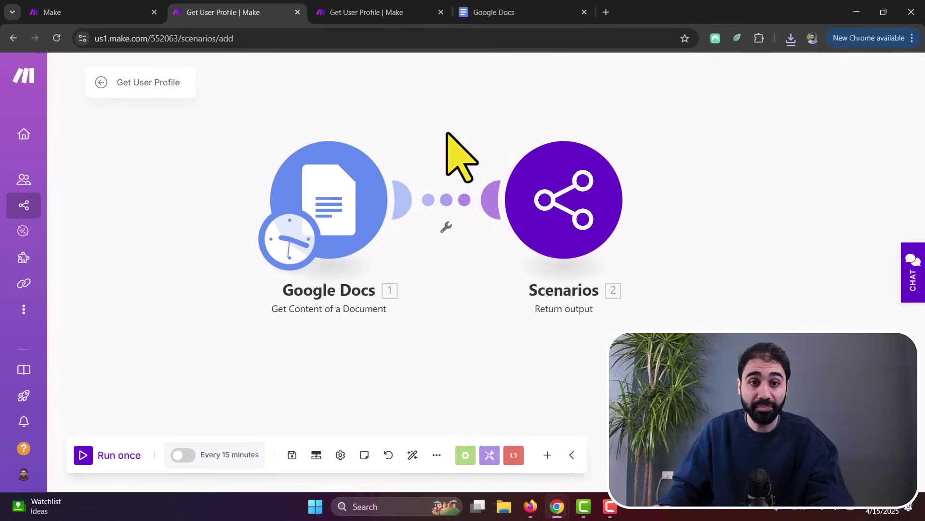
{"action": "left_click", "coordinate": [93, 456]}
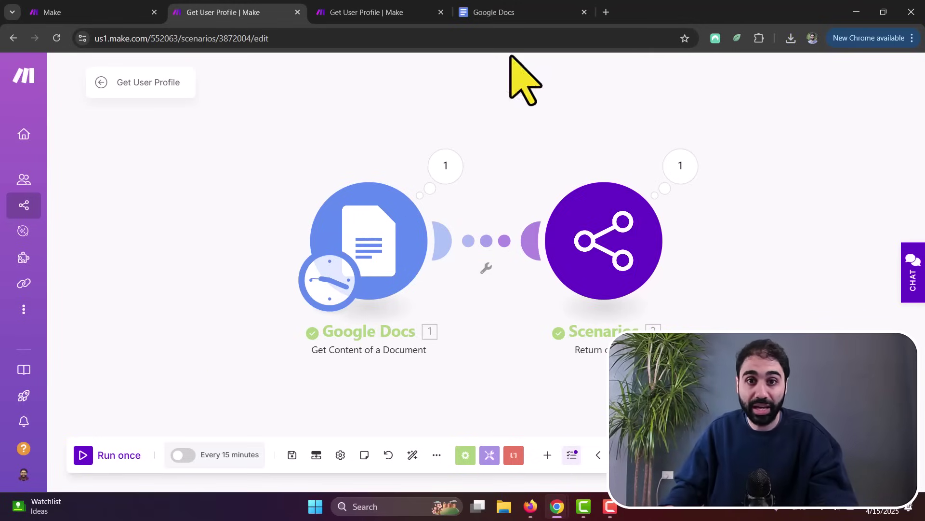
Open the Profile document in Google Docs and review its niche, audience, tweet generation rules and philosophy sections
{"action": "left_click", "coordinate": [541, 15]}
{"action": "left_click", "coordinate": [190, 288]}
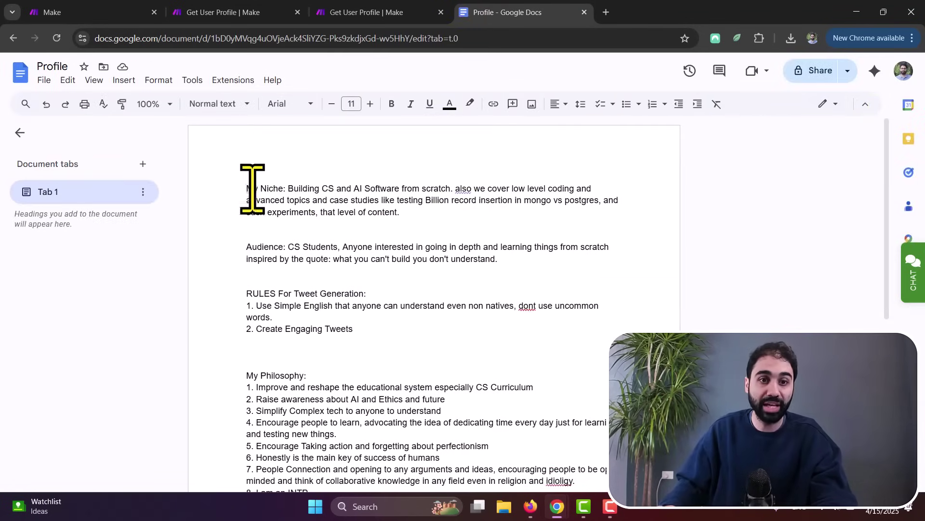
{"action": "left_click_drag", "start_coordinate": [253, 189], "coordinate": [275, 187]}
{"action": "scroll", "coordinate": [270, 188], "scroll_direction": "down", "scroll_amount": 1}
{"action": "scroll", "coordinate": [270, 193], "scroll_direction": "down", "scroll_amount": 1}
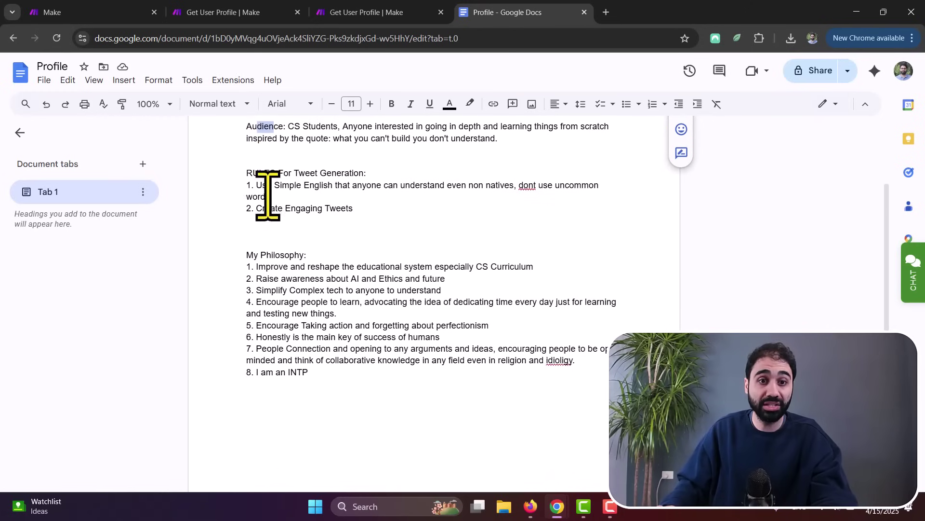
{"action": "left_click_drag", "start_coordinate": [261, 255], "coordinate": [295, 256]}
{"action": "scroll", "coordinate": [303, 268], "scroll_direction": "down", "scroll_amount": 1}
{"action": "scroll", "coordinate": [337, 434], "scroll_direction": "up", "scroll_amount": 3}
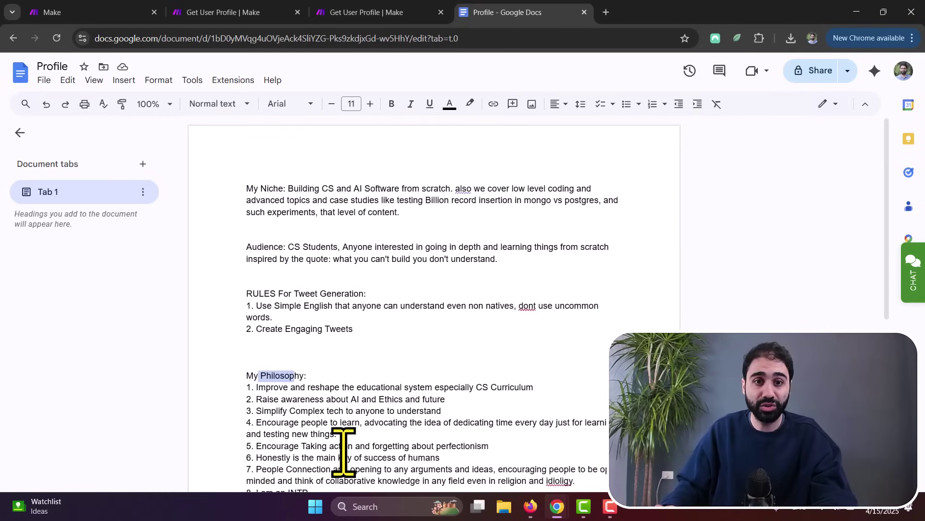
Open the YouTube Search, YouTube Transcript Reader and Integration MongoDB scenarios in separate tabs, and show YouTube Search in the scenario editor
{"action": "left_click", "coordinate": [393, 14]}
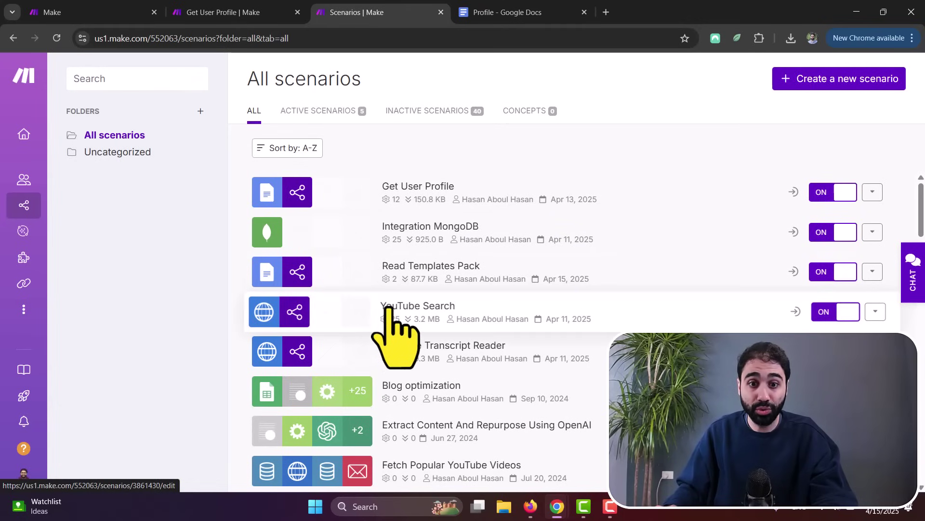
{"action": "middle_click", "coordinate": [389, 308]}
{"action": "right_click", "coordinate": [387, 308]}
{"action": "left_click", "coordinate": [386, 348]}
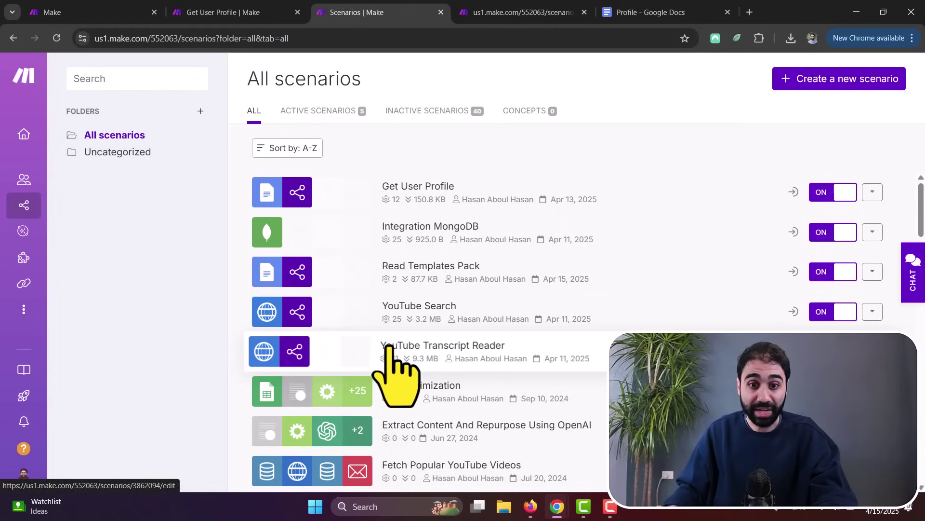
{"action": "middle_click", "coordinate": [389, 347]}
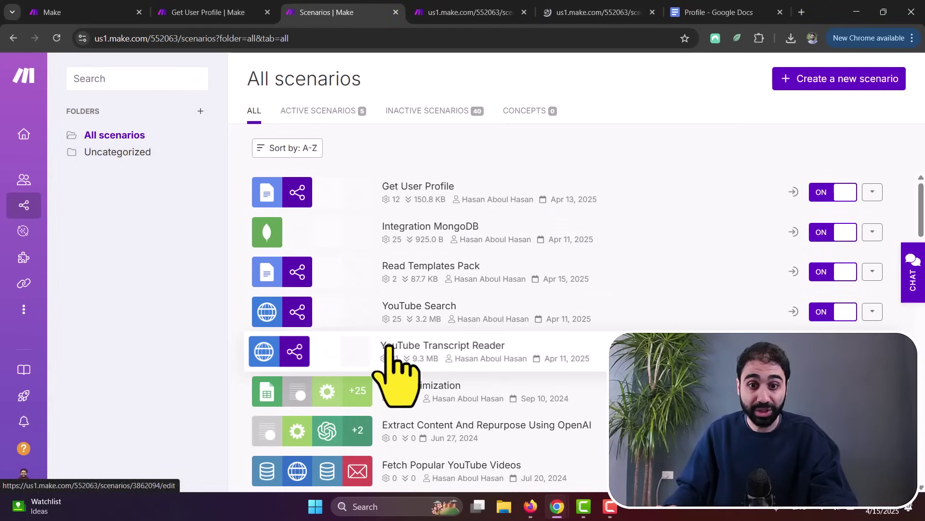
{"action": "middle_click", "coordinate": [385, 226]}
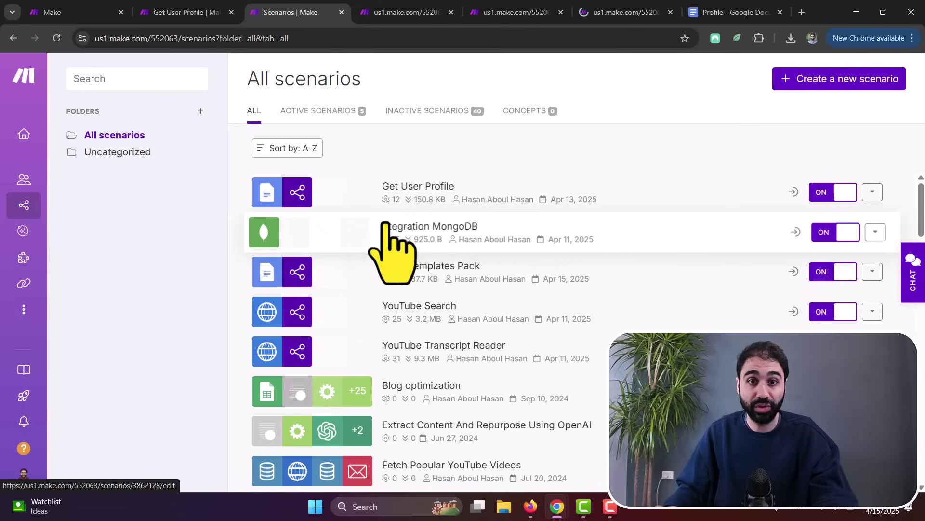
{"action": "left_click", "coordinate": [398, 12]}
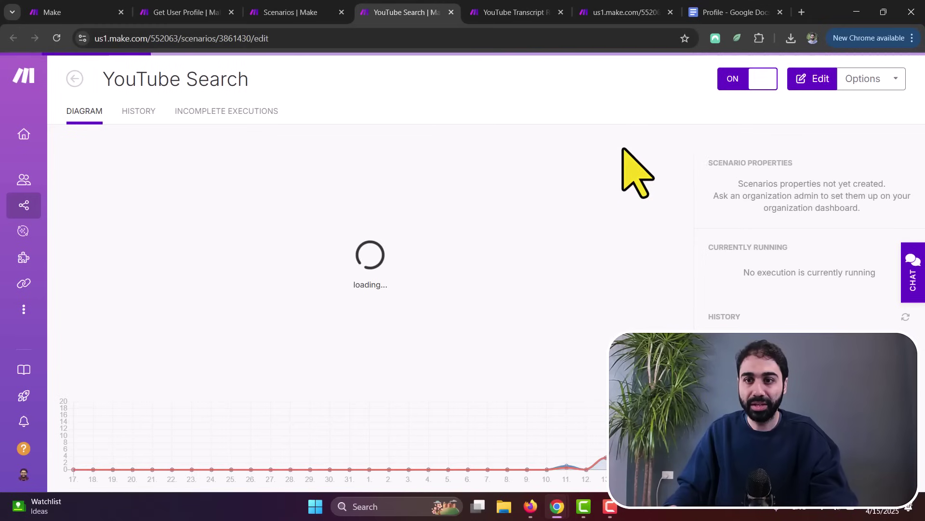
{"action": "left_click", "coordinate": [802, 78]}
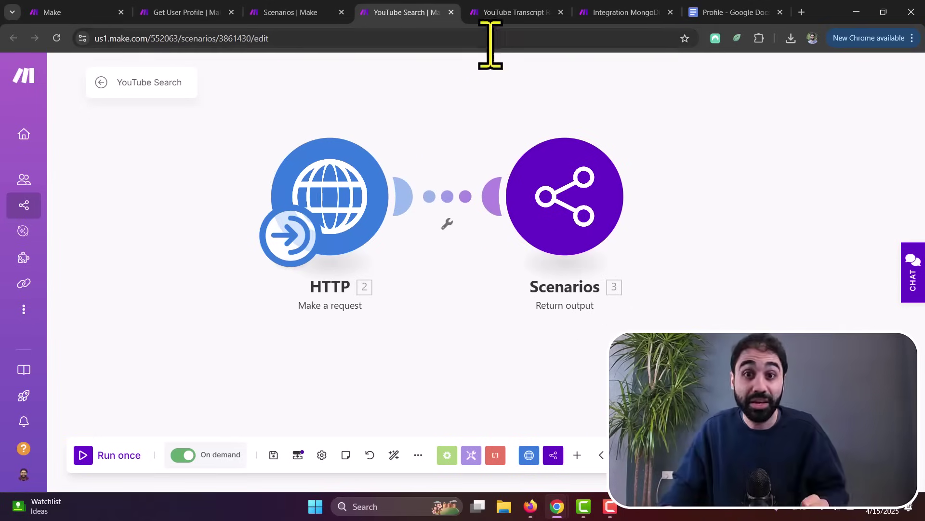
Show the YouTube Transcript Reader scenario in the editor and inspect its HTTP module's request settings
{"action": "left_click", "coordinate": [499, 13]}
{"action": "left_click", "coordinate": [825, 70]}
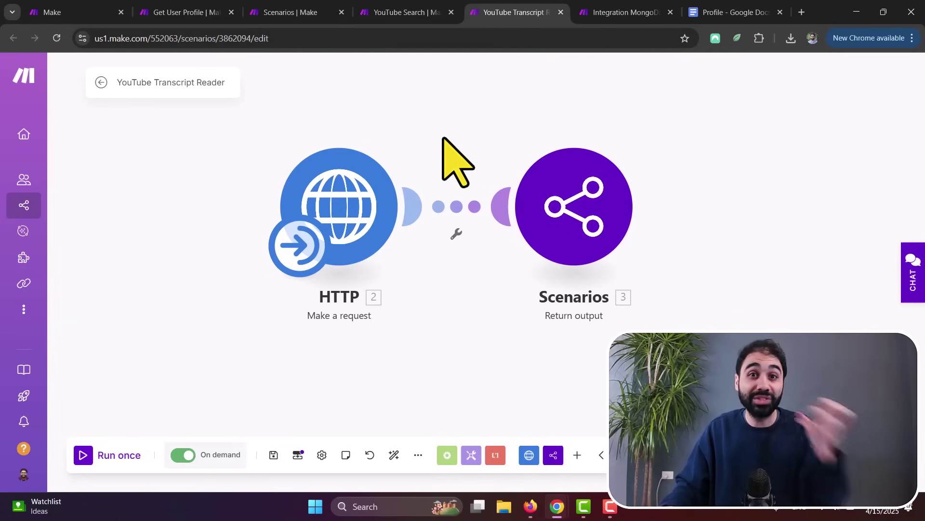
{"action": "left_click", "coordinate": [350, 217]}
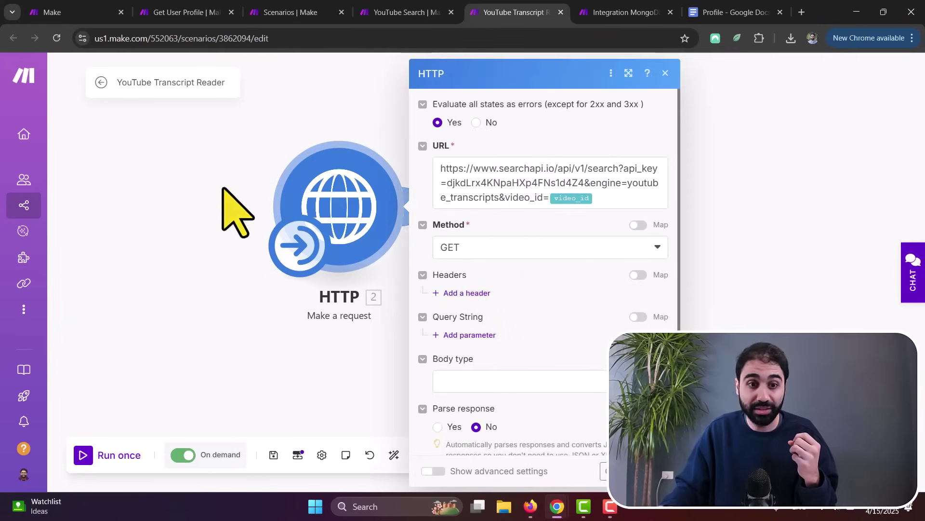
{"action": "left_click", "coordinate": [238, 206]}
Run the YouTube Transcript Reader scenario once and examine the video_transcript value in the Return output module's result
{"action": "left_click", "coordinate": [84, 456]}
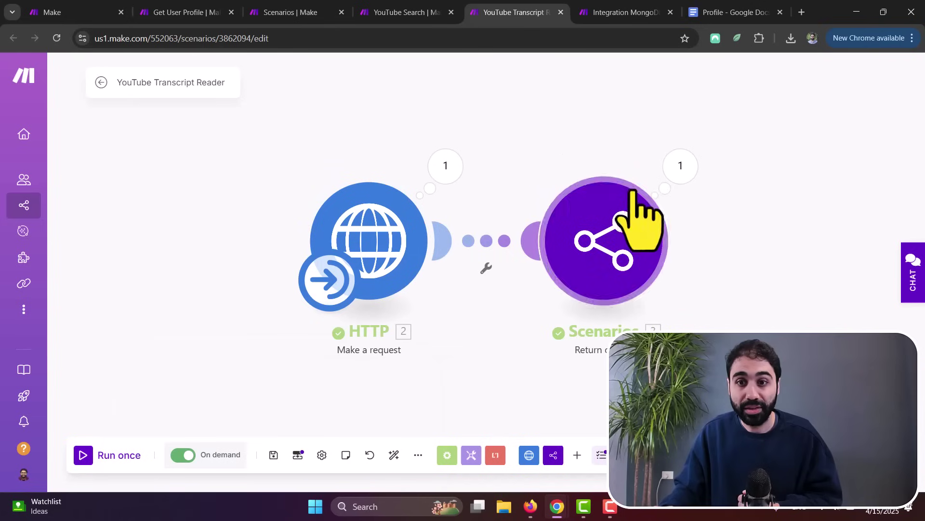
{"action": "left_click", "coordinate": [670, 170]}
{"action": "left_click", "coordinate": [413, 217]}
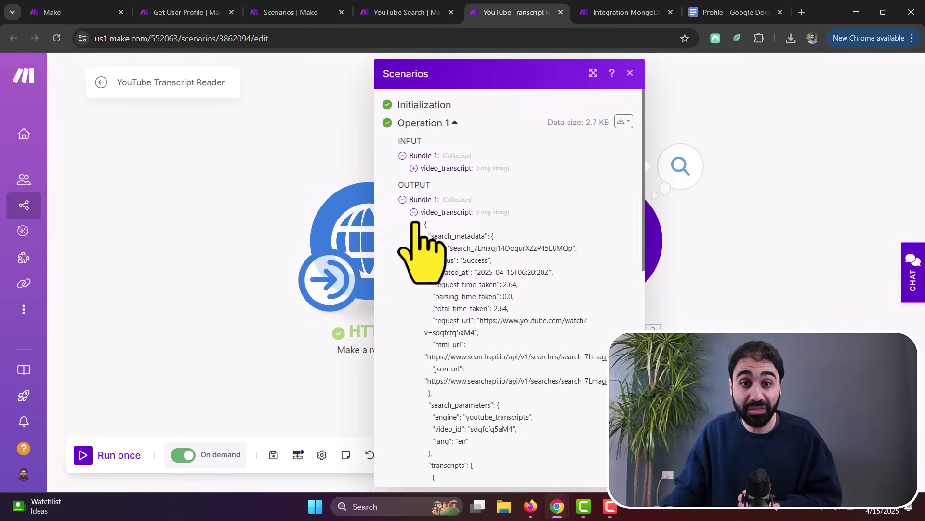
{"action": "scroll", "coordinate": [486, 227], "scroll_direction": "down", "scroll_amount": 10}
{"action": "scroll", "coordinate": [488, 219], "scroll_direction": "down", "scroll_amount": 6}
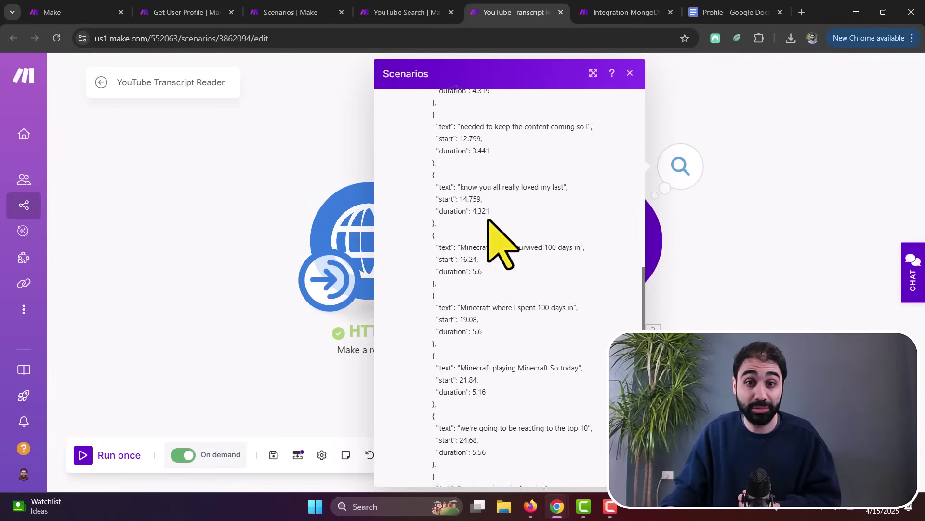
{"action": "left_click", "coordinate": [762, 191]}
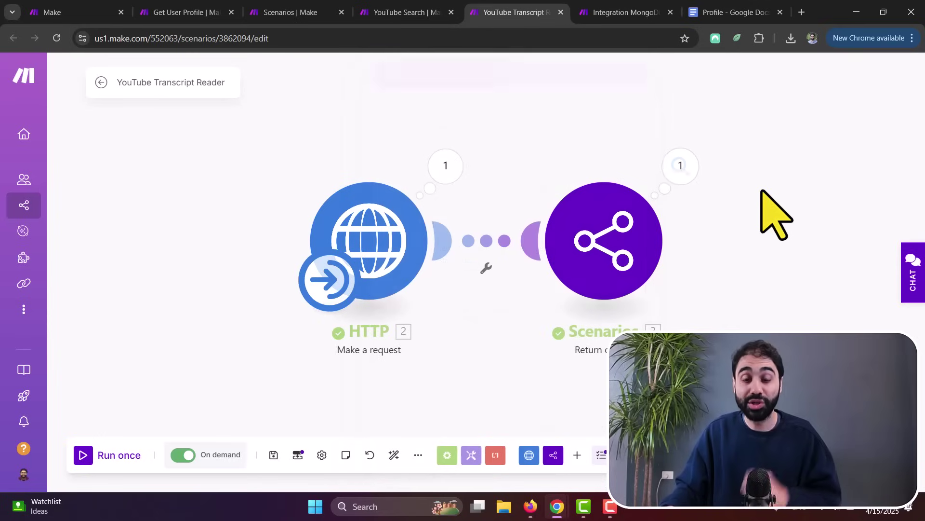
{"action": "left_click_drag", "start_coordinate": [761, 191], "coordinate": [726, 165]}
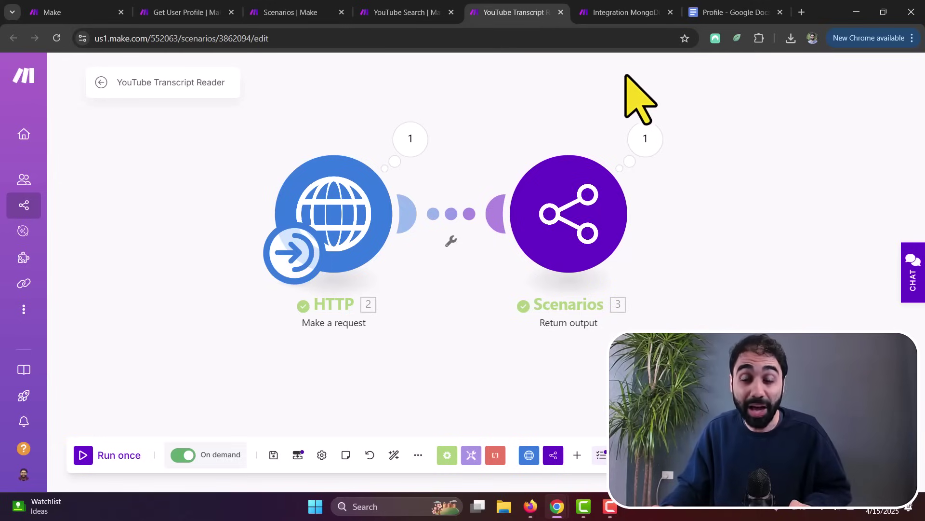
Show the Integration MongoDB scenario in the editor and inspect the settings of its Insert a document module
{"action": "left_click", "coordinate": [626, 13]}
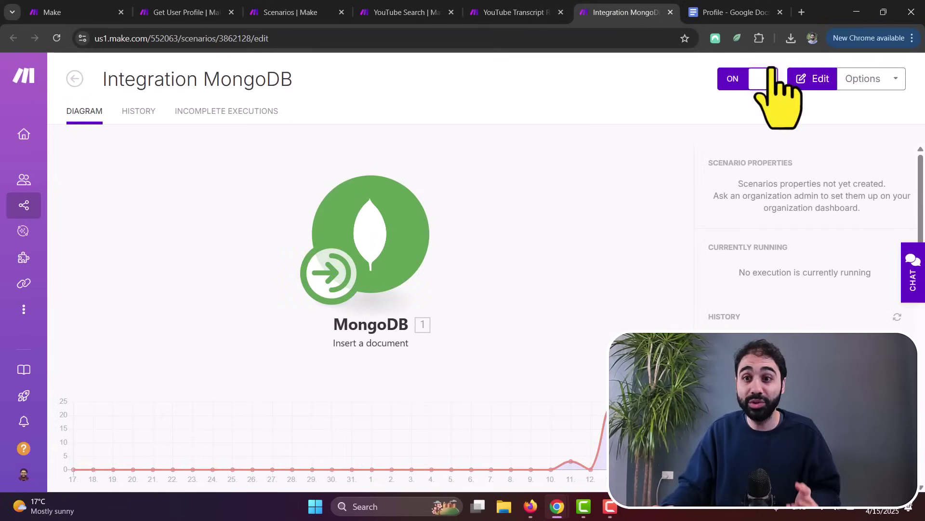
{"action": "left_click", "coordinate": [802, 80]}
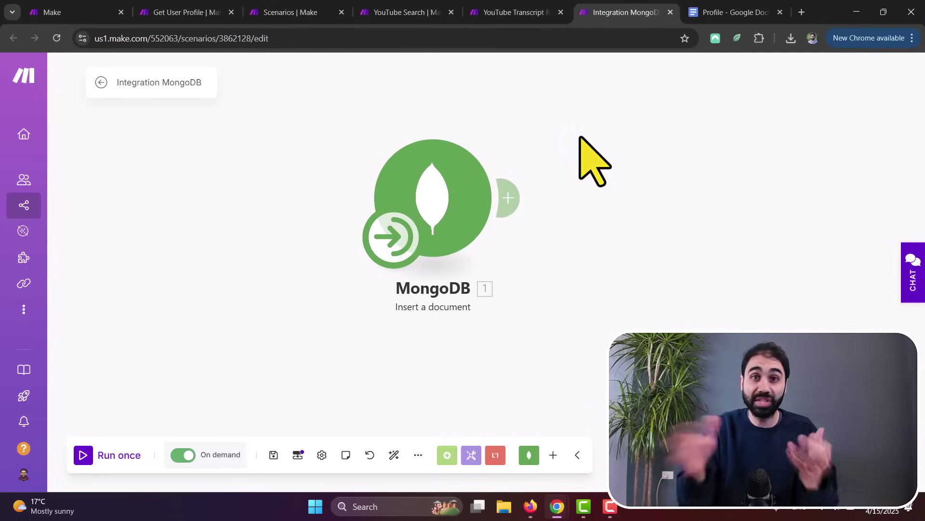
{"action": "left_click", "coordinate": [428, 192]}
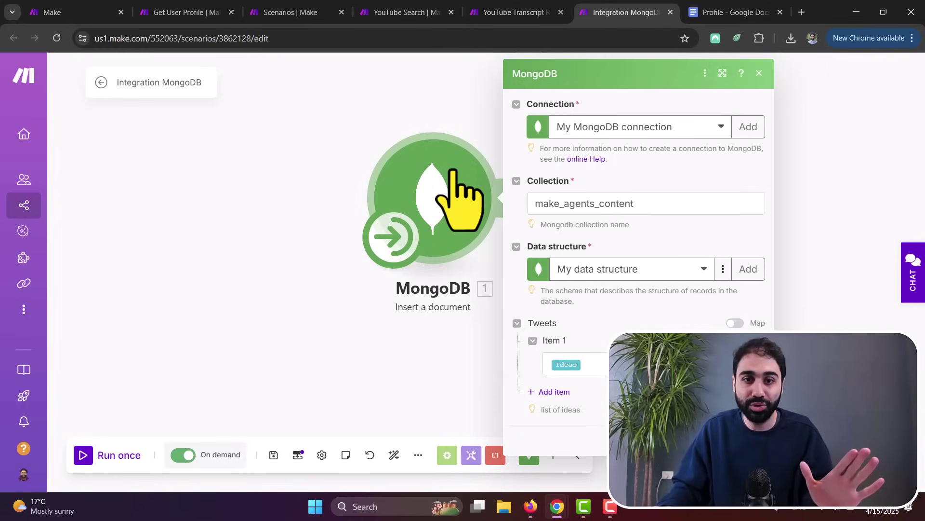
Add an empty module beside the MongoDB module and search the app list for "airt"
{"action": "left_click", "coordinate": [200, 196]}
{"action": "right_click", "coordinate": [204, 197]}
{"action": "left_click", "coordinate": [217, 207]}
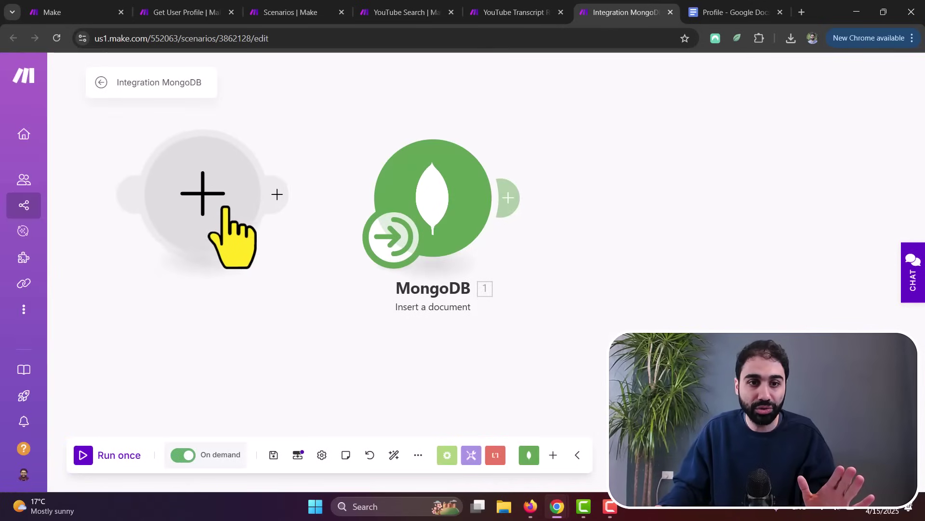
{"action": "left_click", "coordinate": [224, 208]}
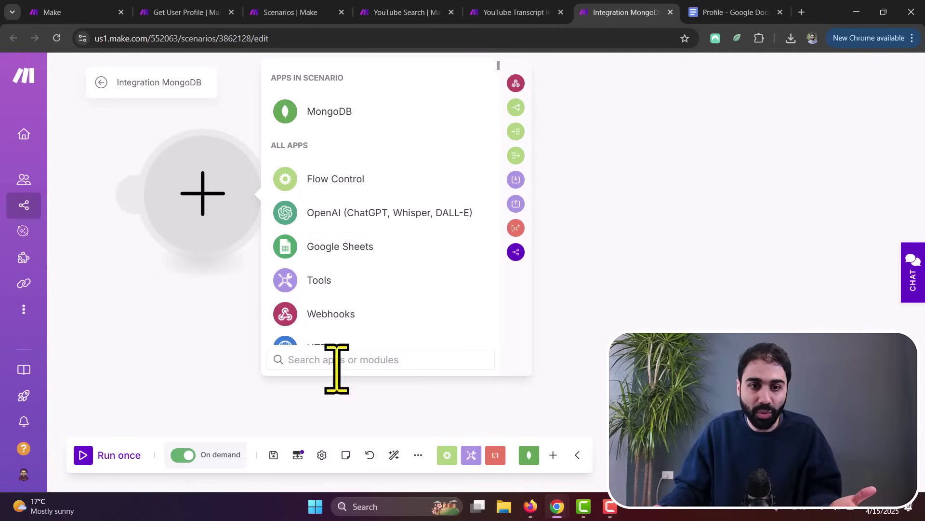
{"action": "type", "text": "airt"}
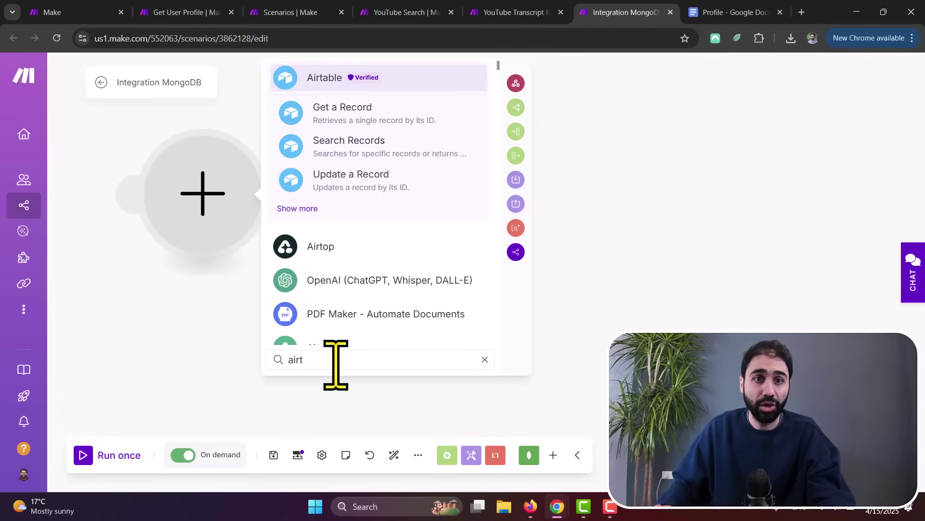
Search the app list for "data" instead and delete the empty module from the Integration MongoDB scenario
{"action": "key", "text": "BackSpace"}
{"action": "key", "text": "BackSpace"}
{"action": "key", "text": "BackSpace"}
{"action": "key", "text": "BackSpace"}
{"action": "type", "text": "data"}
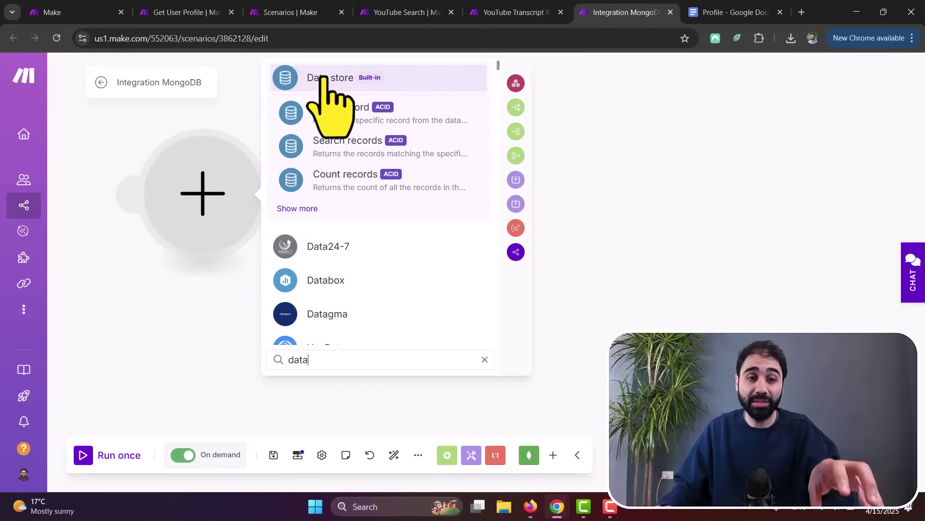
{"action": "left_click", "coordinate": [199, 332]}
{"action": "right_click", "coordinate": [193, 230]}
{"action": "left_click", "coordinate": [260, 262]}
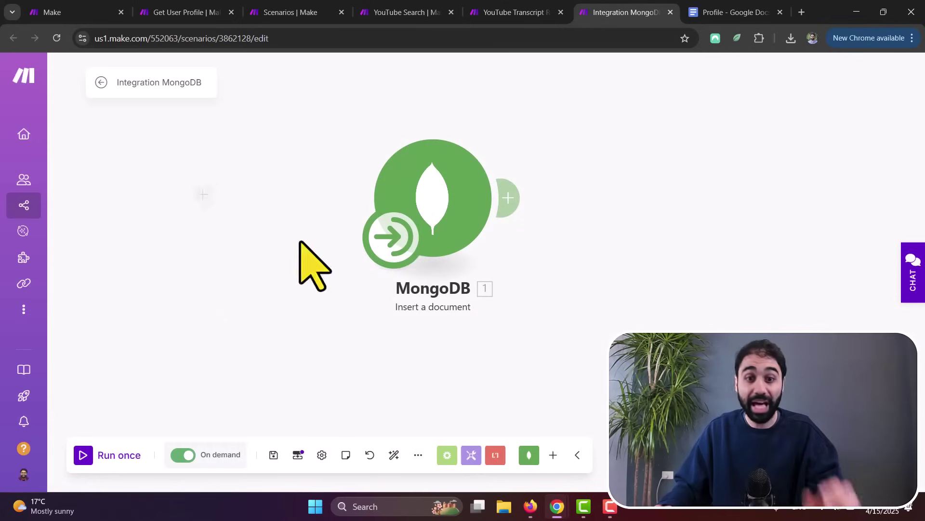
{"action": "mouse_move", "coordinate": [431, 186]}
{"action": "left_mouse_down"}
{"action": "mouse_move", "coordinate": [411, 181]}
{"action": "mouse_move", "coordinate": [440, 180]}
{"action": "left_mouse_up"}
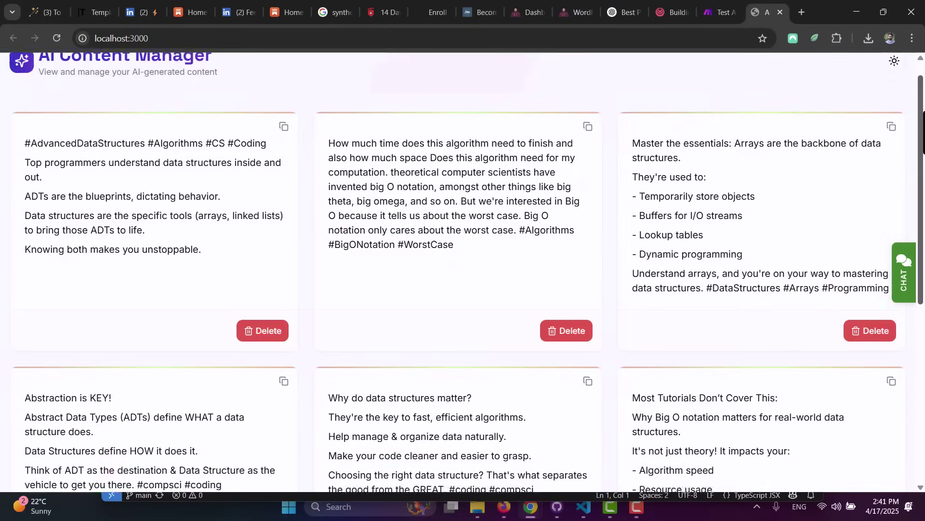
Browse the generated posts in the AI Content Manager page at localhost:3000
{"action": "scroll", "coordinate": [462, 270], "scroll_direction": "down", "scroll_amount": 5}
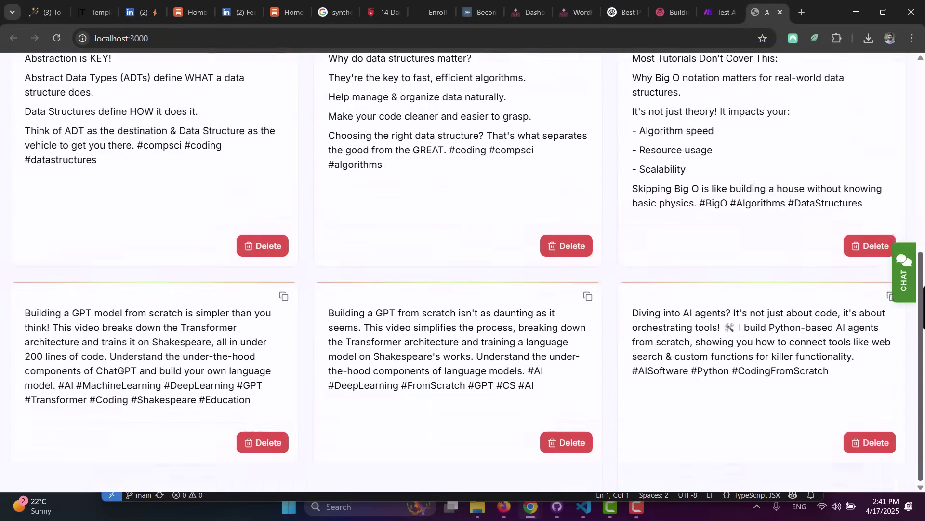
{"action": "scroll", "coordinate": [463, 270], "scroll_direction": "up", "scroll_amount": 5}
{"action": "left_click", "coordinate": [587, 148]}
{"action": "left_click", "coordinate": [564, 353]}
{"action": "left_click", "coordinate": [578, 299]}
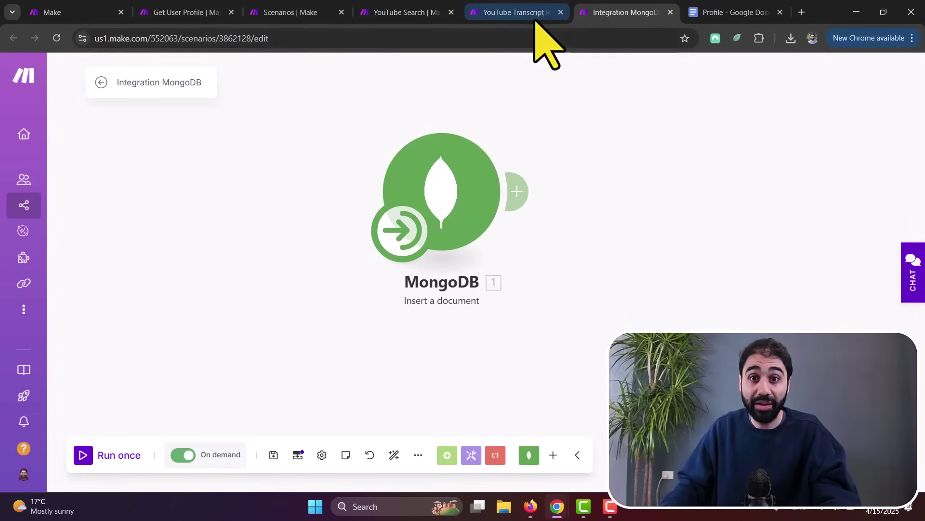
Review the MongoDB, YouTube Transcript Reader and YouTube Search scenarios, ending on the list of all scenarios
{"action": "mouse_move", "coordinate": [447, 176]}
{"action": "left_mouse_down"}
{"action": "mouse_move", "coordinate": [493, 136]}
{"action": "mouse_move", "coordinate": [453, 170]}
{"action": "left_mouse_up"}
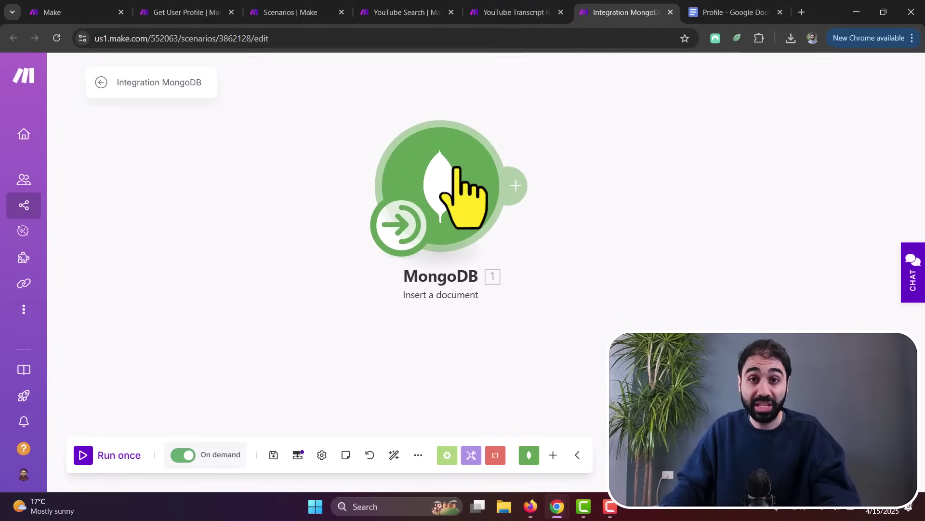
{"action": "left_click", "coordinate": [512, 22]}
{"action": "mouse_move", "coordinate": [368, 231]}
{"action": "left_mouse_down"}
{"action": "mouse_move", "coordinate": [374, 244]}
{"action": "mouse_move", "coordinate": [360, 217]}
{"action": "left_mouse_up"}
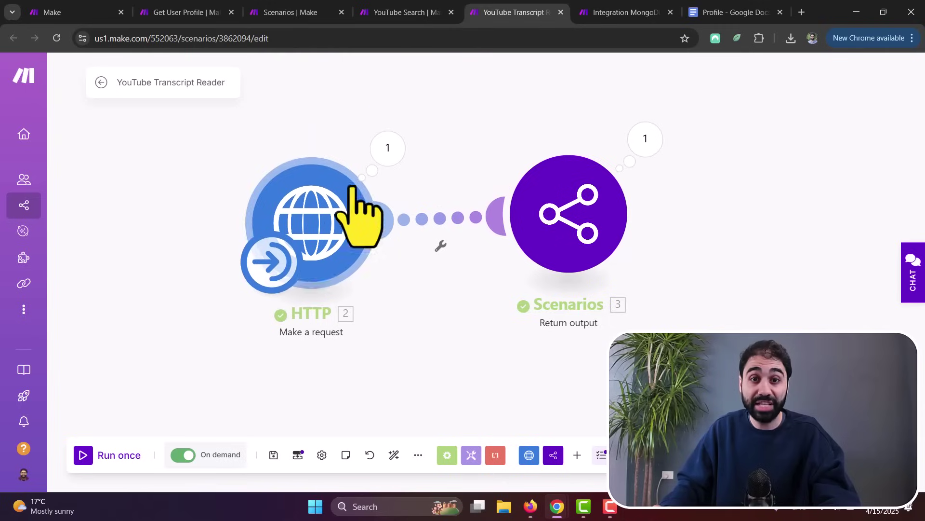
{"action": "left_click", "coordinate": [389, 15]}
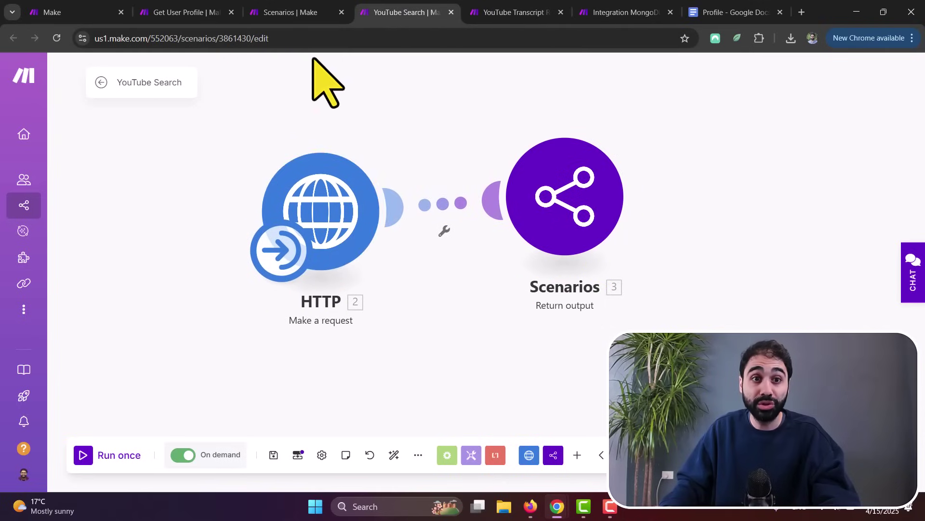
{"action": "left_click", "coordinate": [288, 13]}
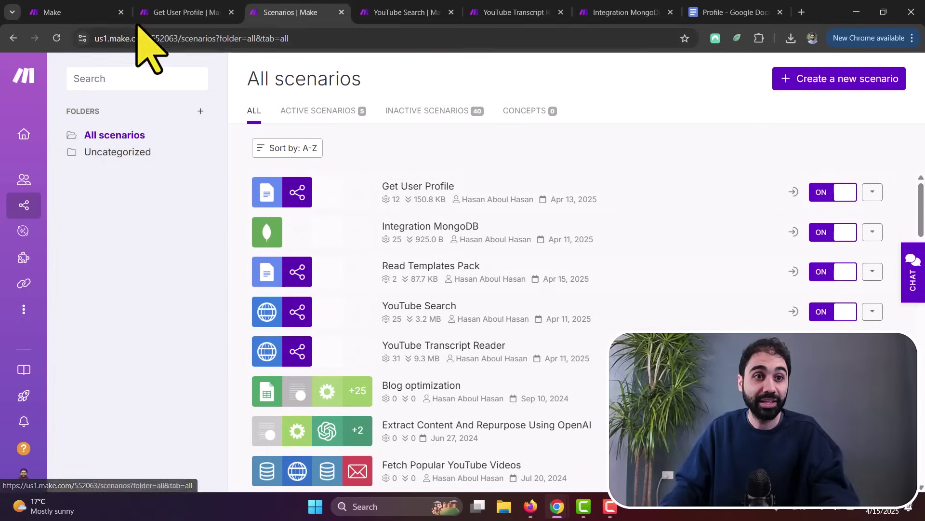
Return to the agent and select the YouTube Transcript Reader and Search YouTube scenarios as tools to add
{"action": "left_click", "coordinate": [77, 13]}
{"action": "left_click", "coordinate": [707, 283]}
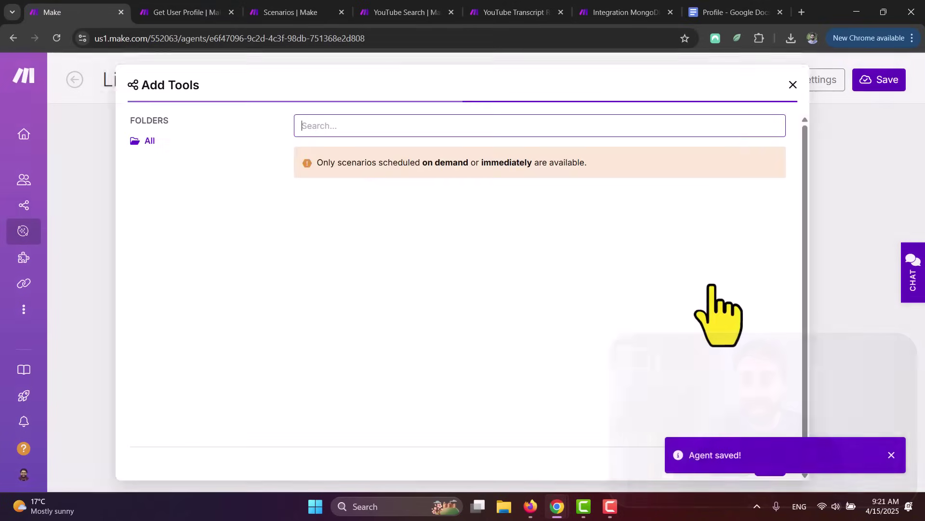
{"action": "scroll", "coordinate": [502, 212], "scroll_direction": "down", "scroll_amount": 2}
{"action": "scroll", "coordinate": [510, 229], "scroll_direction": "up", "scroll_amount": 1}
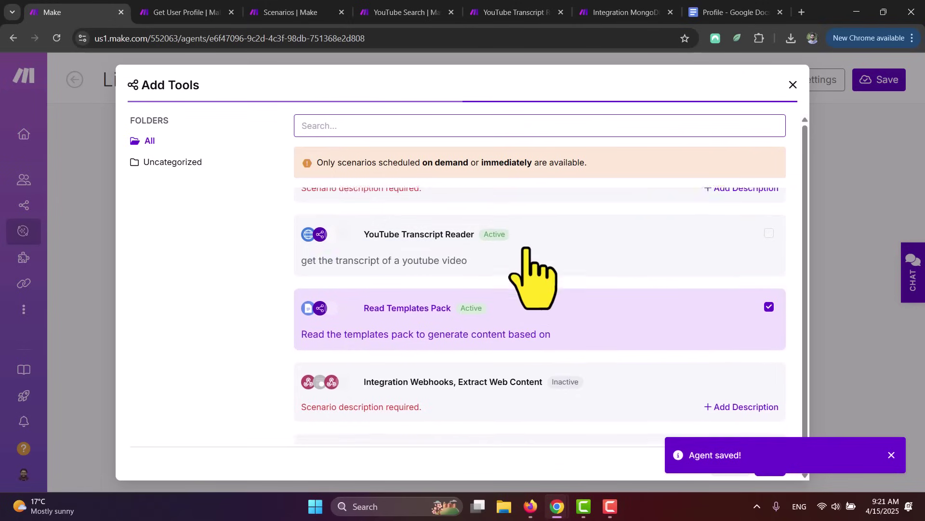
{"action": "left_click", "coordinate": [769, 239]}
{"action": "scroll", "coordinate": [771, 261], "scroll_direction": "down", "scroll_amount": 3}
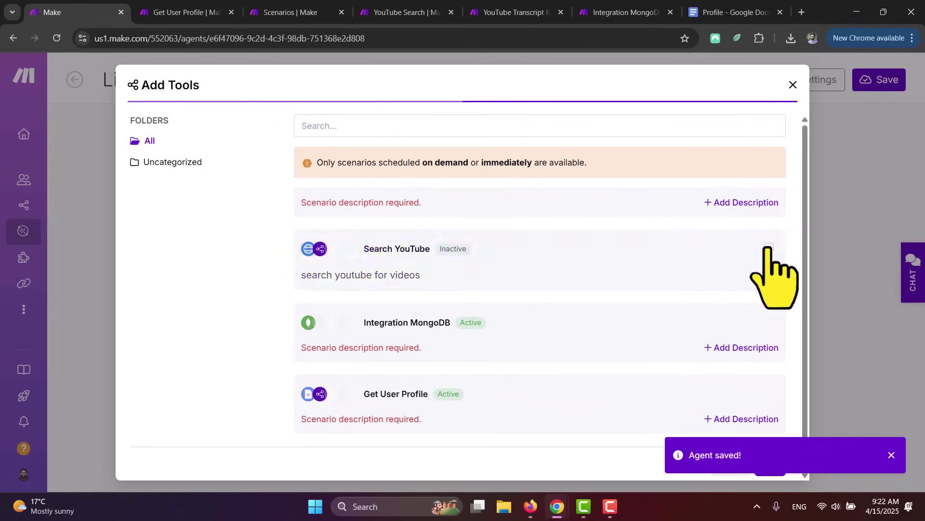
{"action": "left_click", "coordinate": [769, 247]}
{"action": "scroll", "coordinate": [684, 265], "scroll_direction": "down", "scroll_amount": 1}
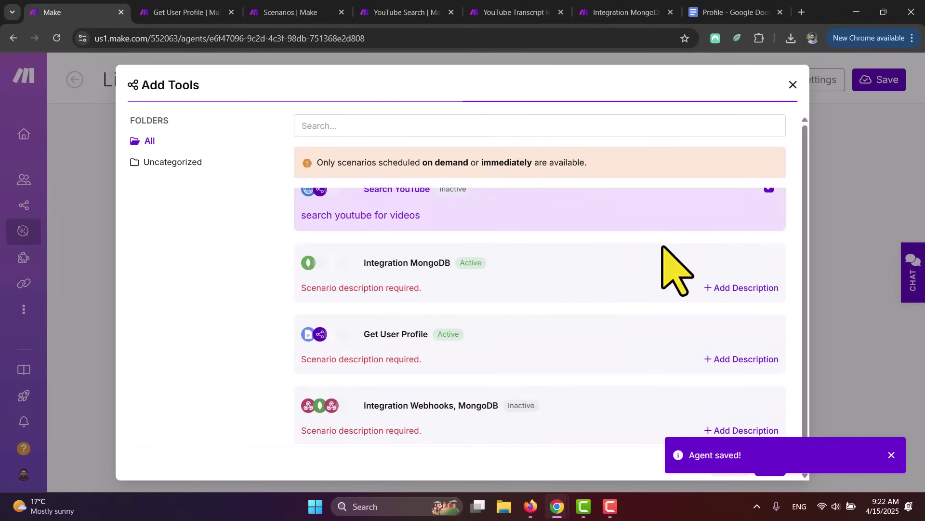
Give the Integration MongoDB scenario the description "use to save content in mongo db" and select it as a tool
{"action": "left_click", "coordinate": [752, 288]}
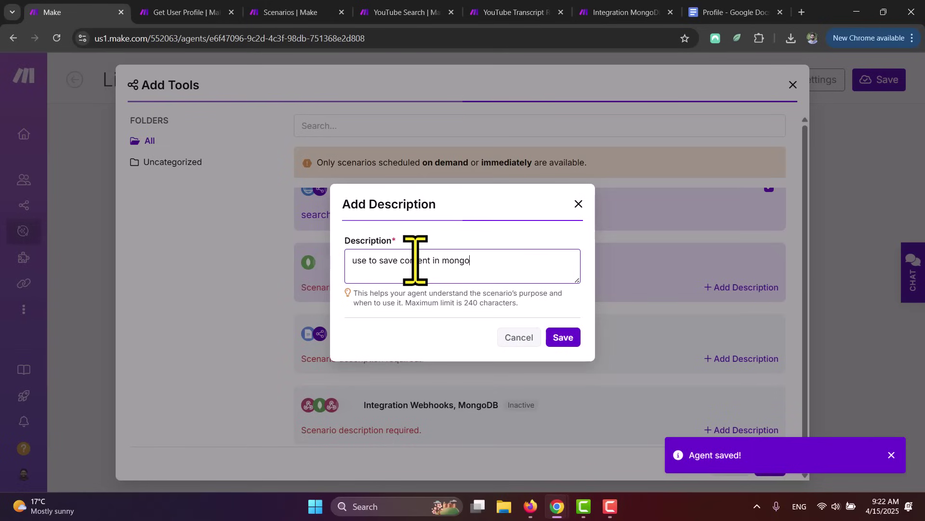
{"action": "left_click", "coordinate": [562, 337]}
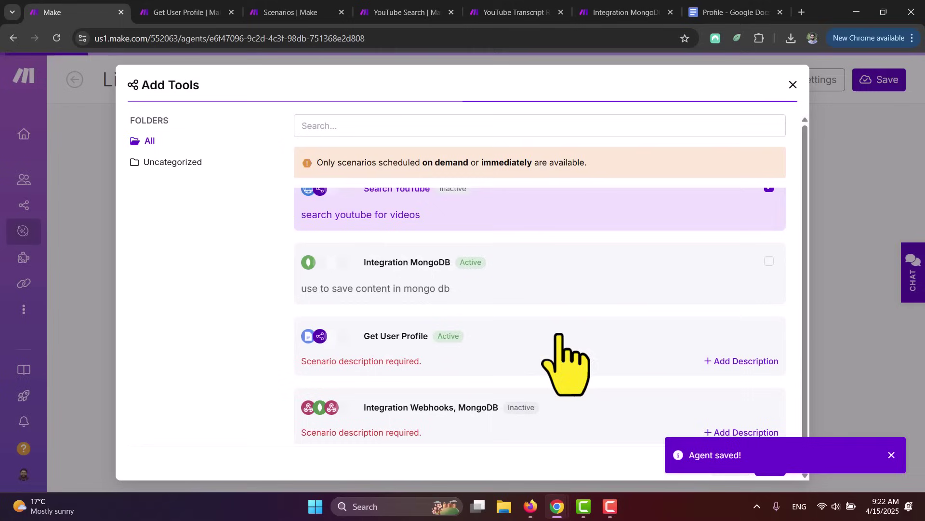
{"action": "left_click", "coordinate": [769, 261]}
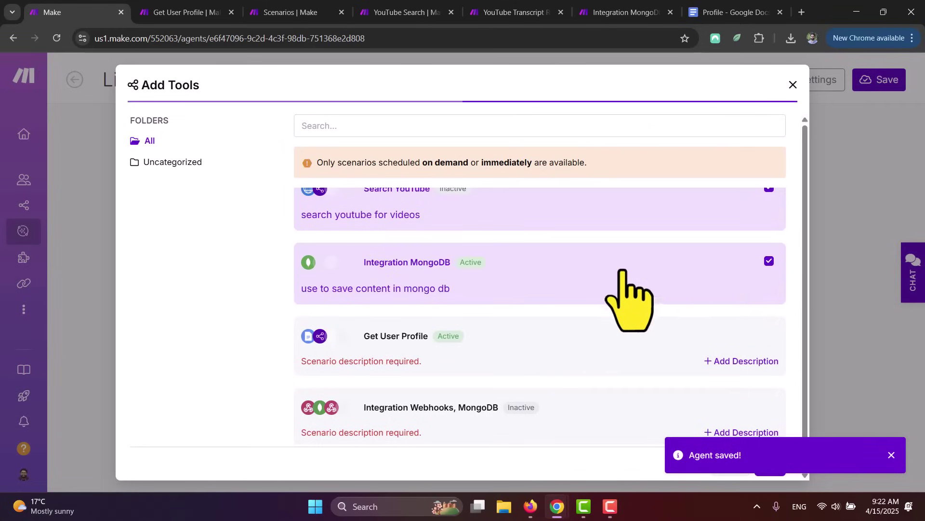
Add the selected scenarios to the agent's system tools and save the agent
{"action": "scroll", "coordinate": [624, 289], "scroll_direction": "down", "scroll_amount": 2}
{"action": "left_click", "coordinate": [746, 284]}
{"action": "left_click", "coordinate": [519, 337]}
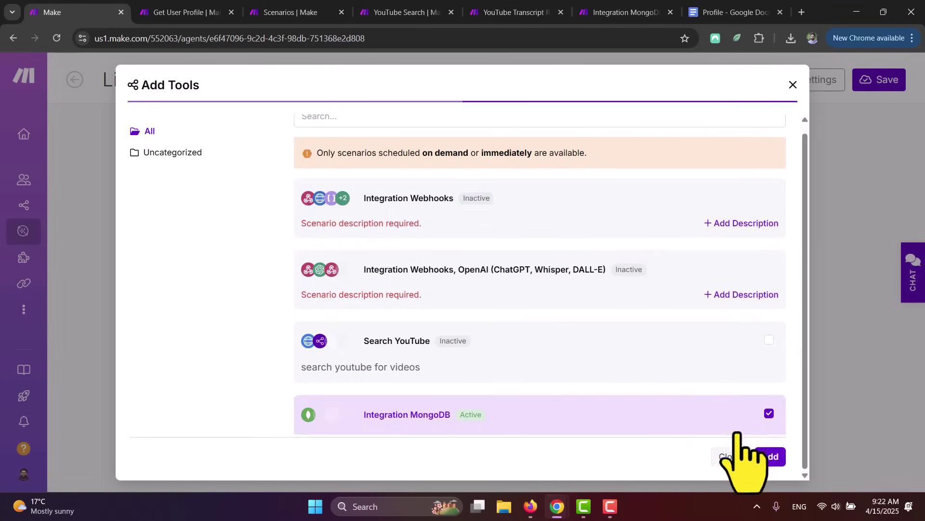
{"action": "left_click", "coordinate": [770, 456]}
{"action": "scroll", "coordinate": [782, 359], "scroll_direction": "down", "scroll_amount": 1}
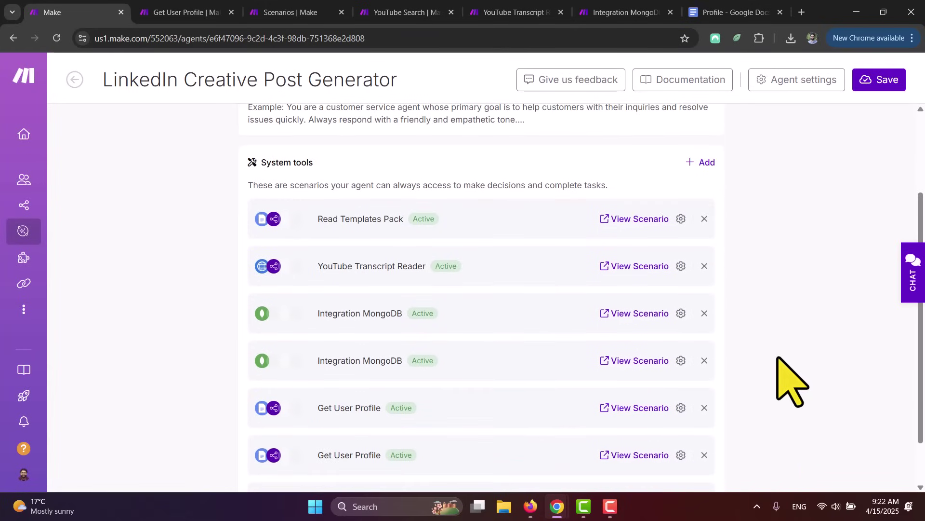
{"action": "left_click", "coordinate": [881, 78]}
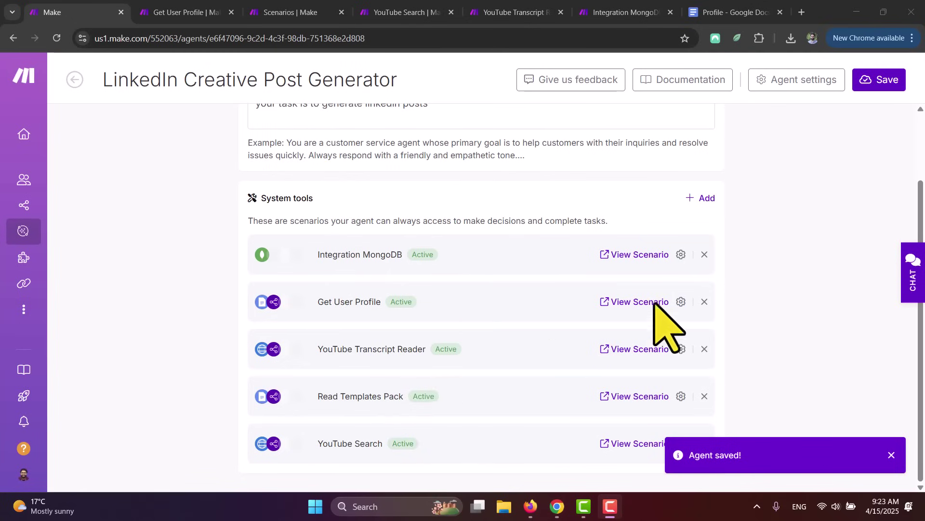
Replace the system prompt with the pasted numbered flow for viral posts, from reading the user's profile to saving in the mongo database
{"action": "scroll", "coordinate": [817, 302], "scroll_direction": "up", "scroll_amount": 2}
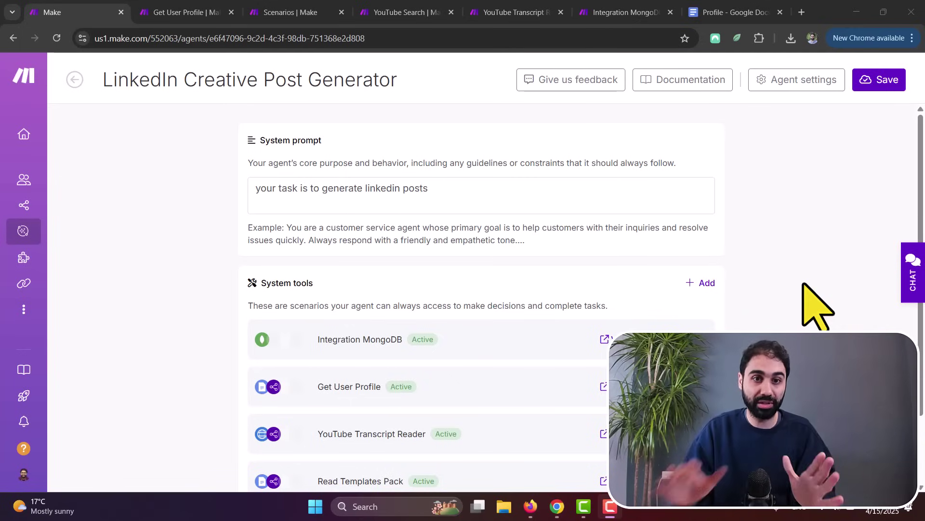
{"action": "left_click_drag", "start_coordinate": [529, 207], "coordinate": [255, 206]}
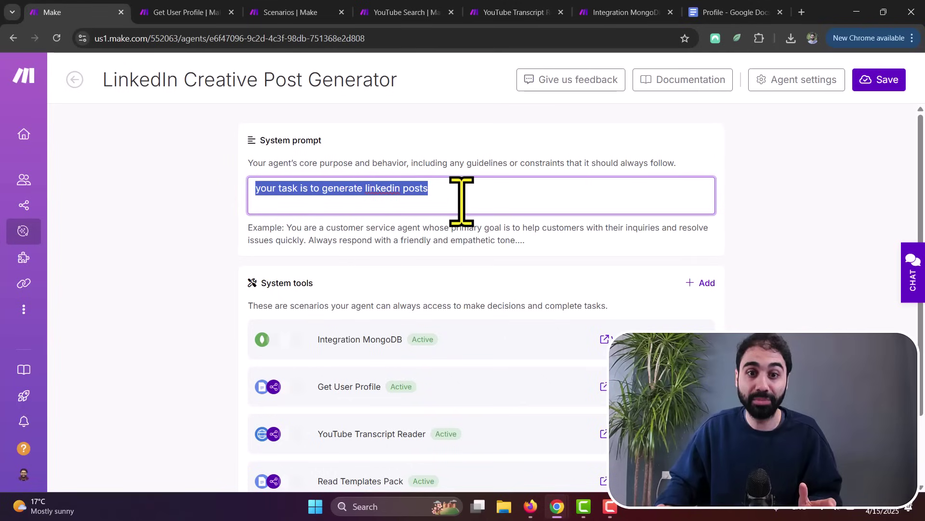
{"action": "left_click", "coordinate": [531, 199]}
{"action": "left_click_drag", "start_coordinate": [531, 200], "coordinate": [218, 219]}
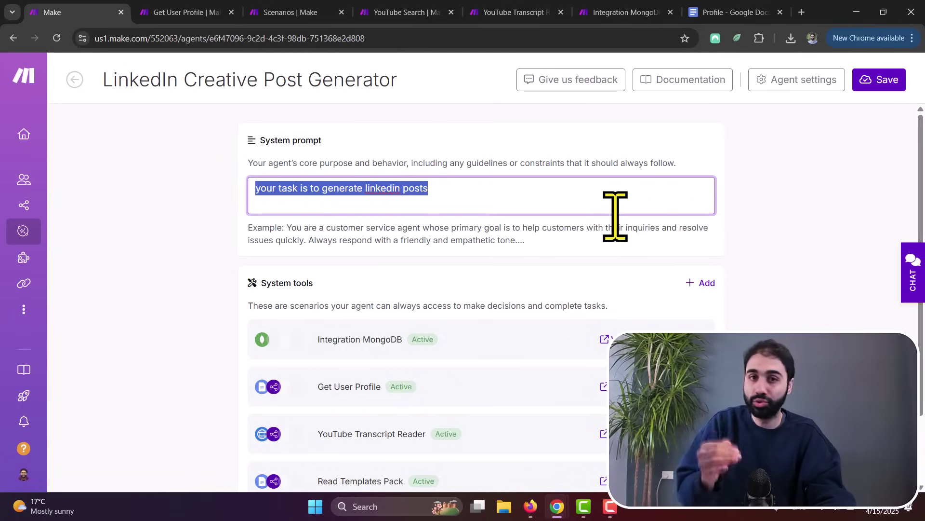
{"action": "key", "text": "ctrl+v"}
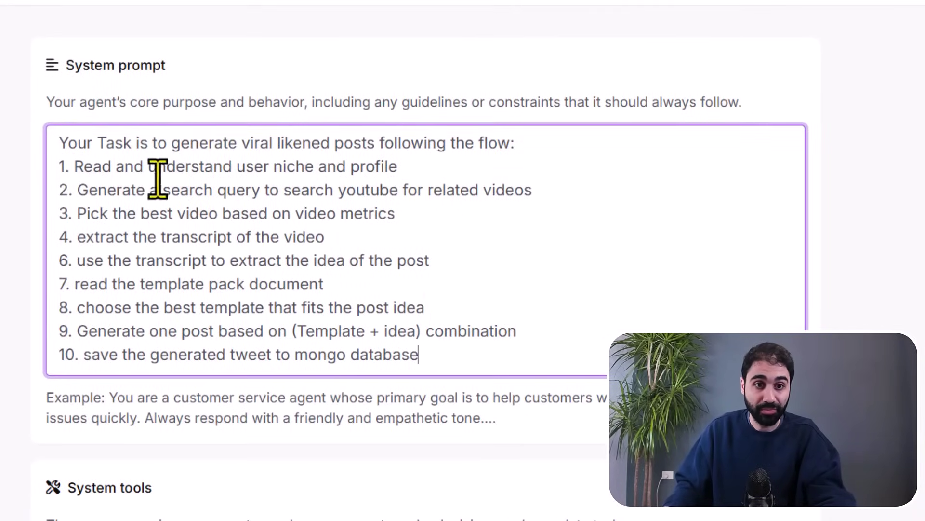
Read through the system prompt's first two instructions, on the user's niche and profile and on the YouTube search query
{"action": "left_click_drag", "start_coordinate": [56, 171], "coordinate": [533, 366]}
{"action": "left_click", "coordinate": [534, 366]}
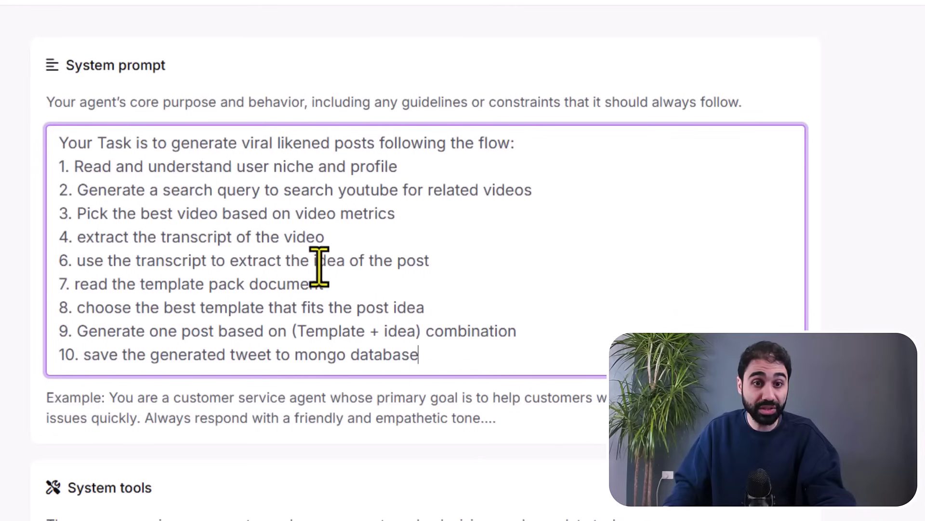
{"action": "mouse_move", "coordinate": [82, 167]}
{"action": "left_mouse_down"}
{"action": "mouse_move", "coordinate": [392, 173]}
{"action": "mouse_move", "coordinate": [79, 168]}
{"action": "left_mouse_up"}
{"action": "left_click", "coordinate": [399, 168]}
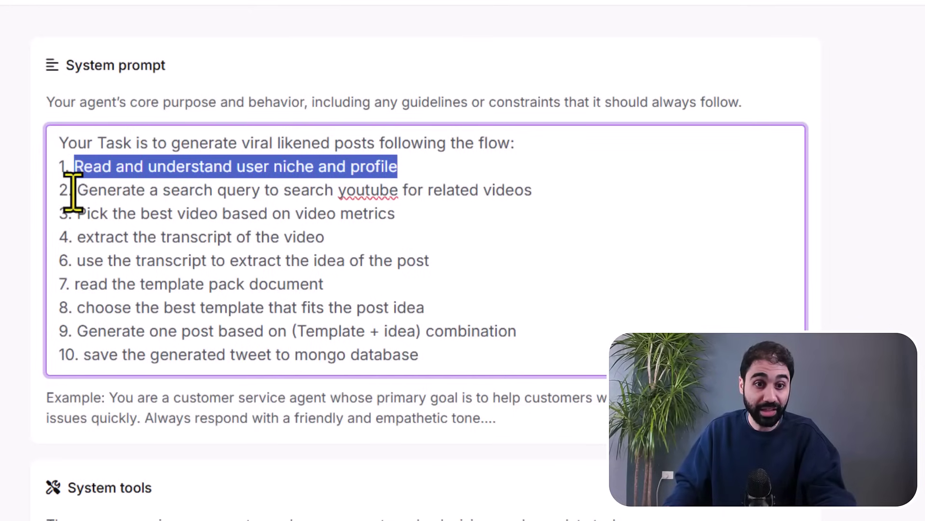
{"action": "left_click_drag", "start_coordinate": [73, 191], "coordinate": [197, 200]}
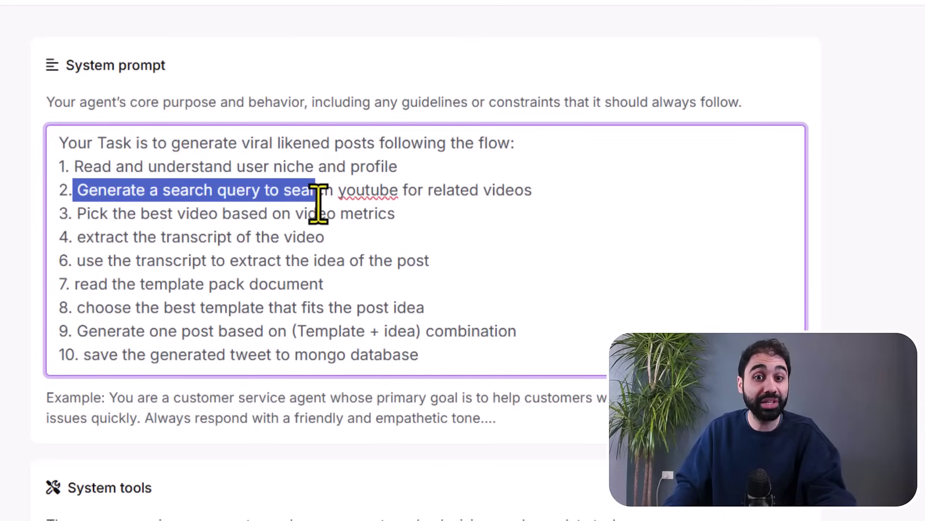
{"action": "left_click_drag", "start_coordinate": [318, 205], "coordinate": [500, 202]}
{"action": "left_click", "coordinate": [531, 199]}
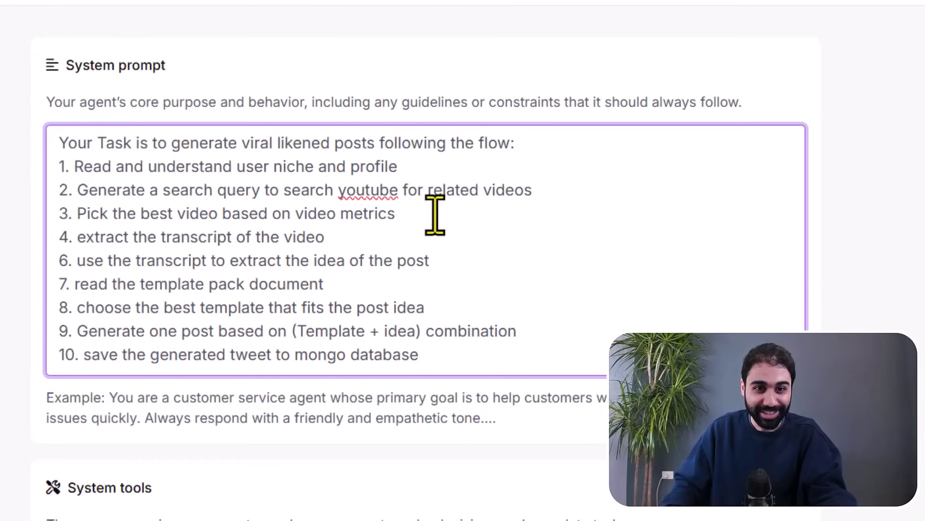
Read through the system prompt's instructions from picking the best video to generating one post from the template and idea
{"action": "left_click_drag", "start_coordinate": [396, 213], "coordinate": [330, 212]}
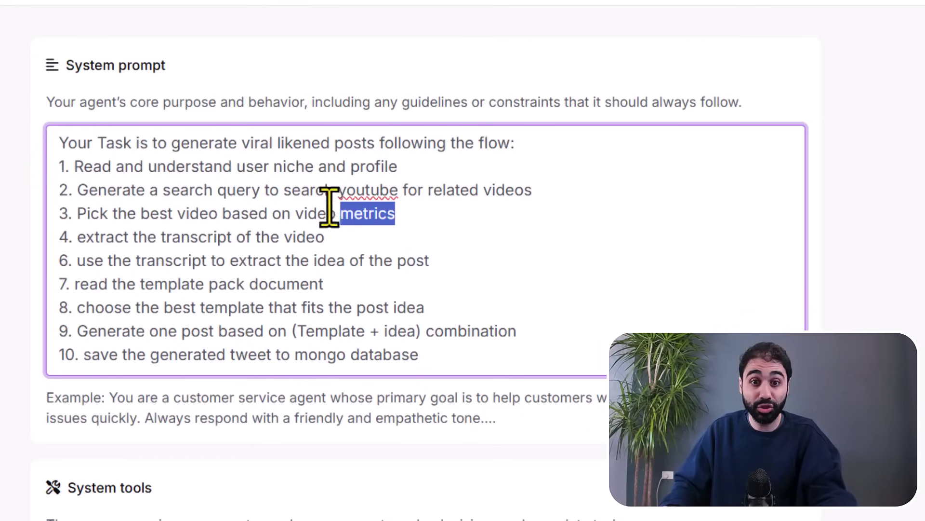
{"action": "left_click_drag", "start_coordinate": [86, 237], "coordinate": [324, 239]}
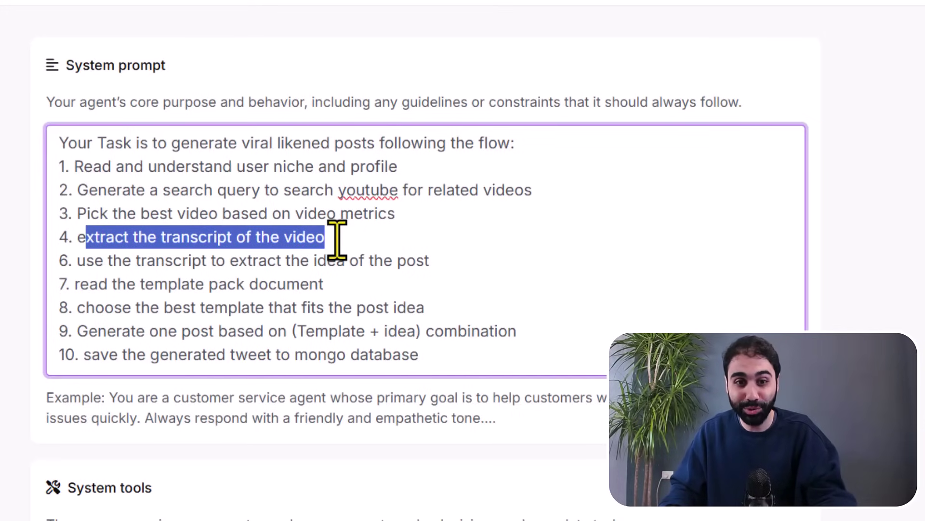
{"action": "double_click", "coordinate": [119, 260]}
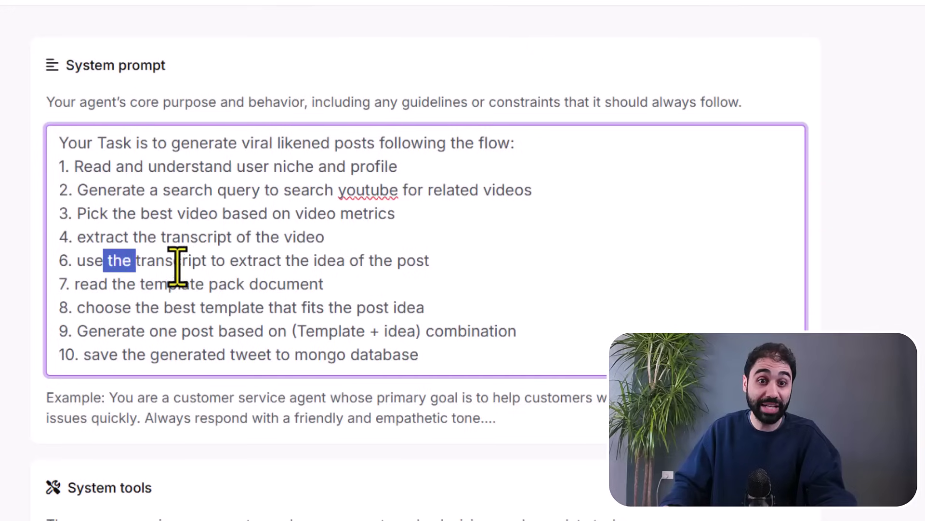
{"action": "left_click", "coordinate": [442, 269]}
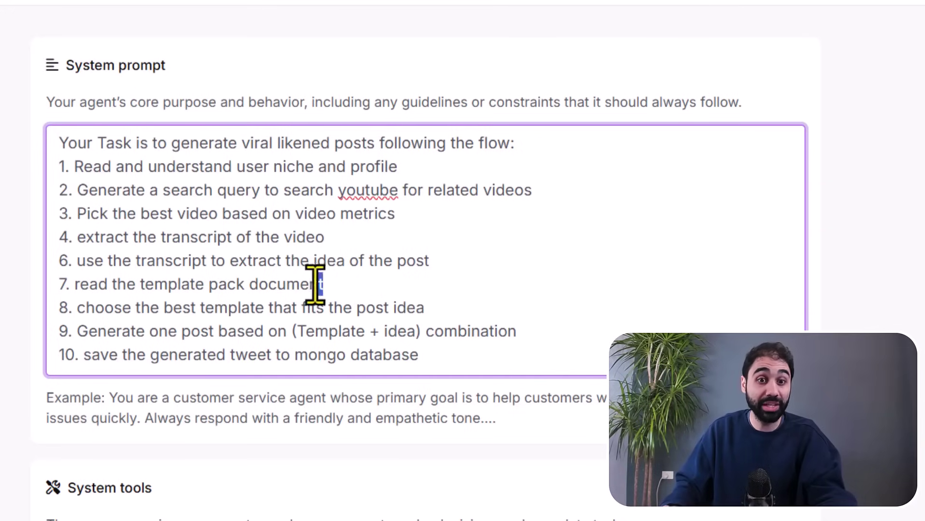
{"action": "left_click_drag", "start_coordinate": [316, 284], "coordinate": [401, 309]}
{"action": "left_click", "coordinate": [401, 308]}
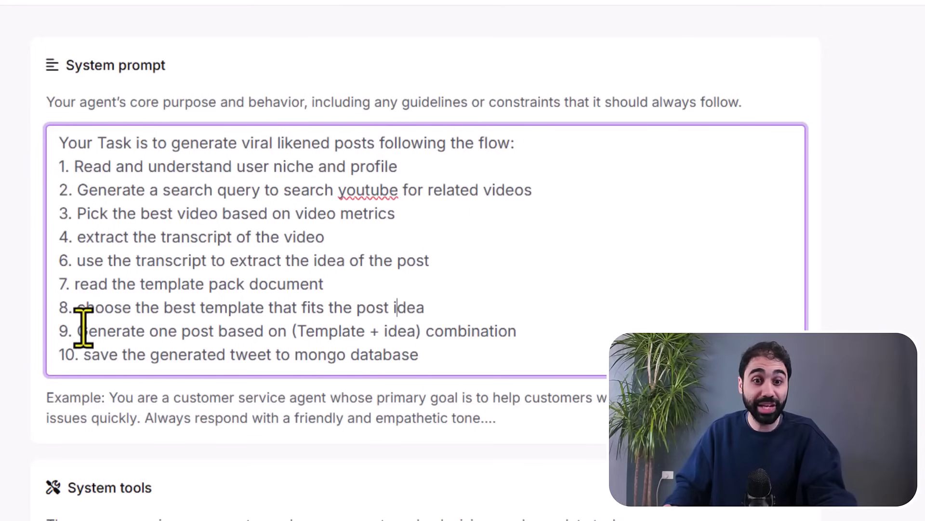
{"action": "left_click_drag", "start_coordinate": [87, 330], "coordinate": [179, 333]}
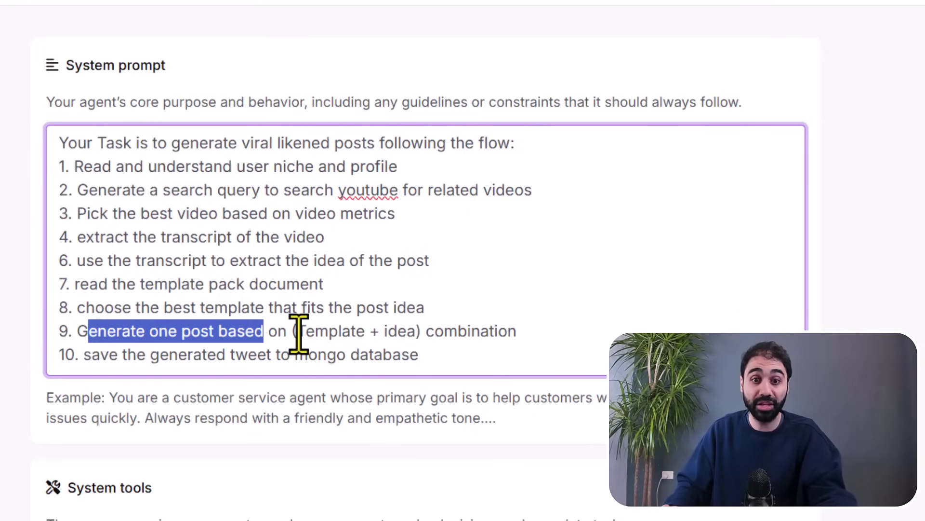
{"action": "left_click_drag", "start_coordinate": [297, 332], "coordinate": [361, 333]}
{"action": "left_click", "coordinate": [420, 331]}
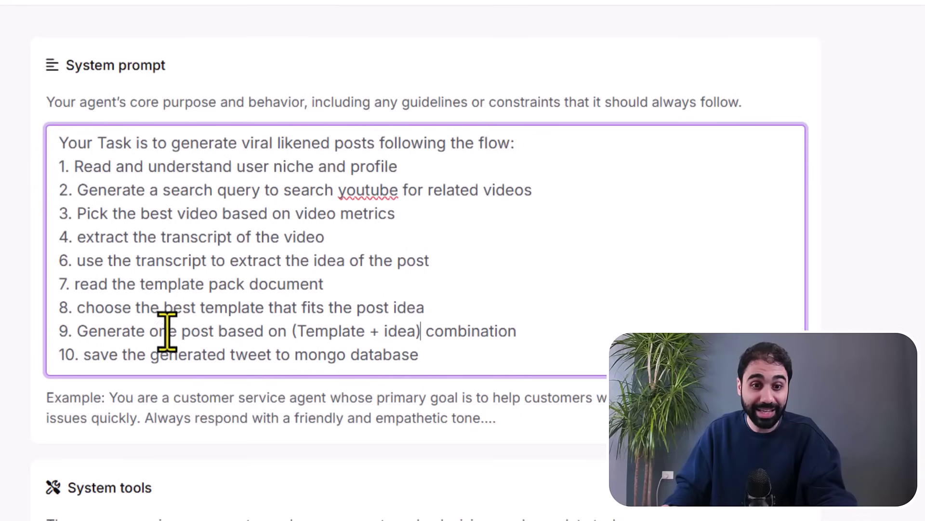
In the system prompt's tenth instruction, replace the word "tweet" with "post"
{"action": "left_click_drag", "start_coordinate": [113, 357], "coordinate": [267, 360]}
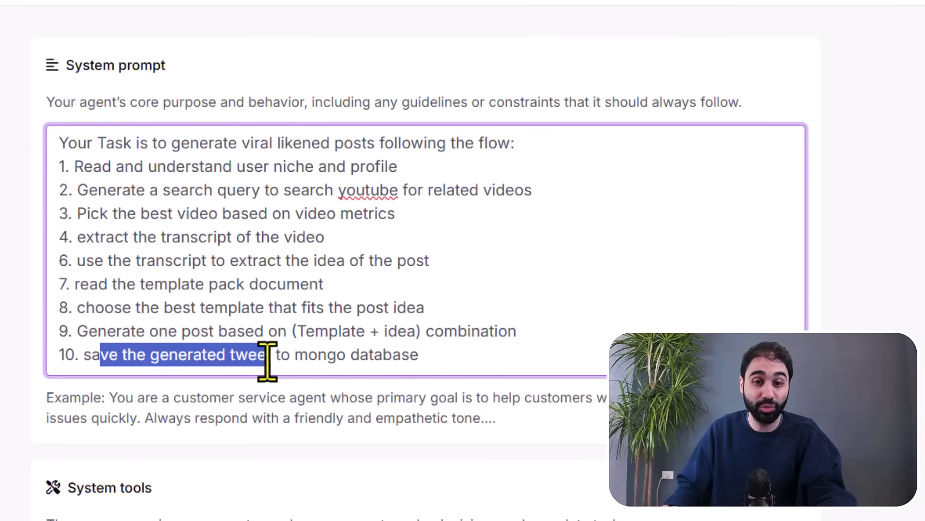
{"action": "double_click", "coordinate": [246, 361]}
{"action": "type", "text": "post"}
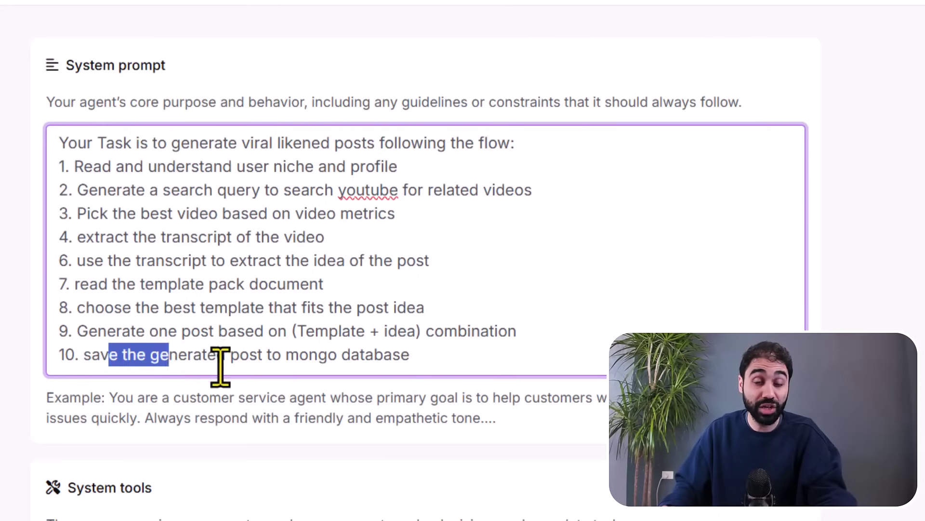
{"action": "left_click_drag", "start_coordinate": [220, 366], "coordinate": [438, 373]}
{"action": "left_click", "coordinate": [438, 374]}
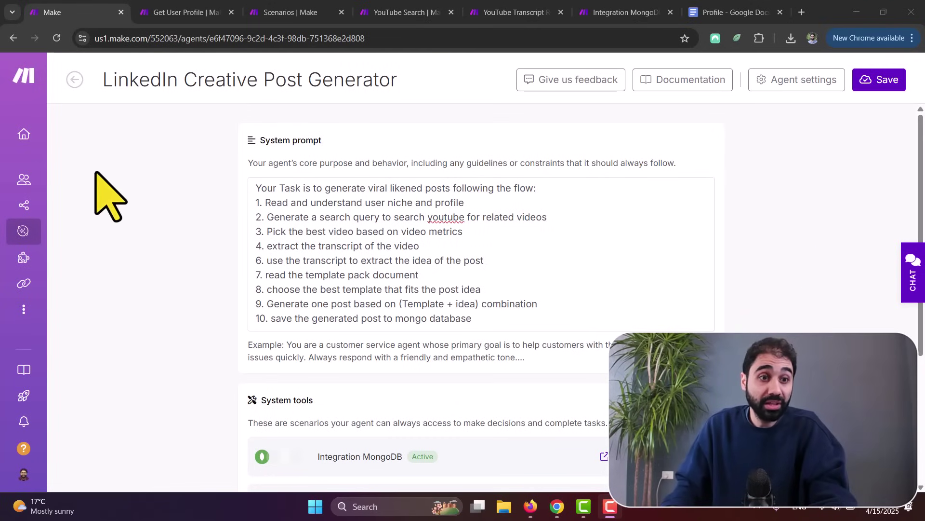
Create a new scenario with a Make AI Agents "Run an agent" module that uses the LinkedIn Creative Post Generator agent
{"action": "left_click", "coordinate": [33, 203]}
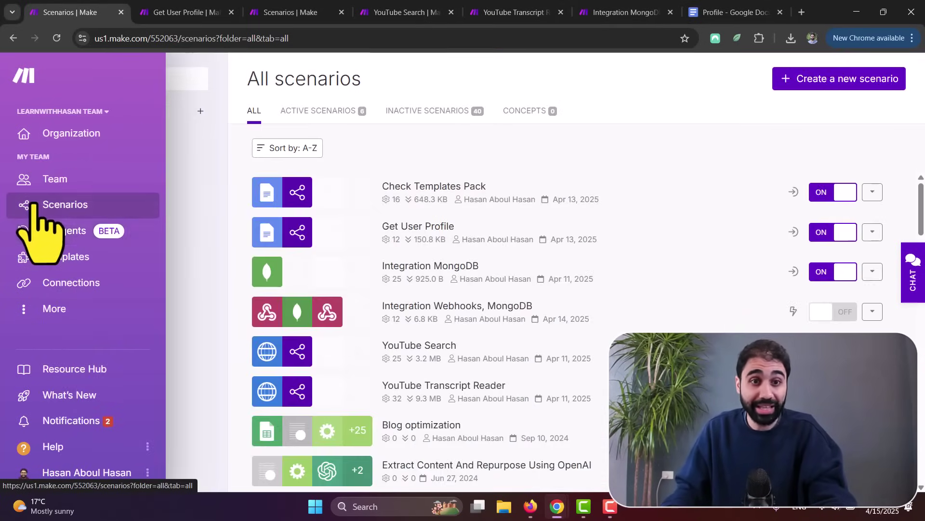
{"action": "left_click", "coordinate": [836, 80]}
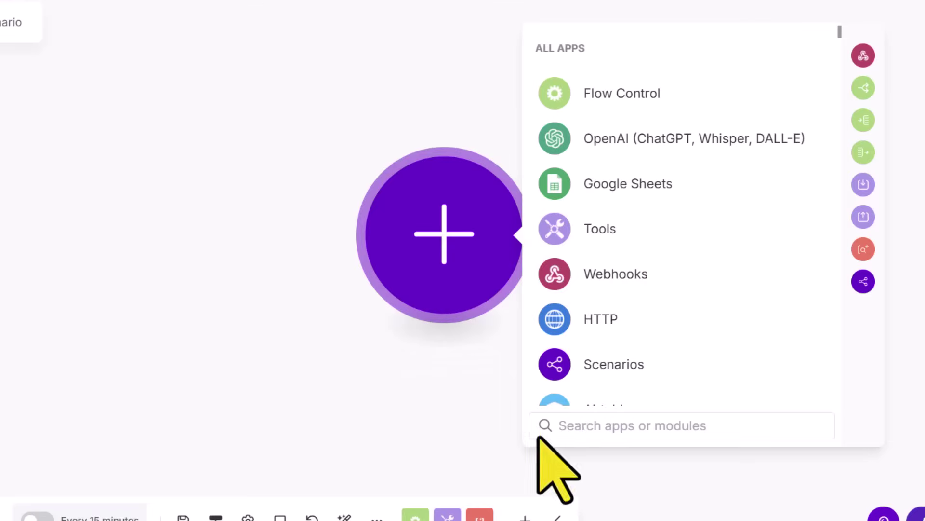
{"action": "type", "text": "ge"}
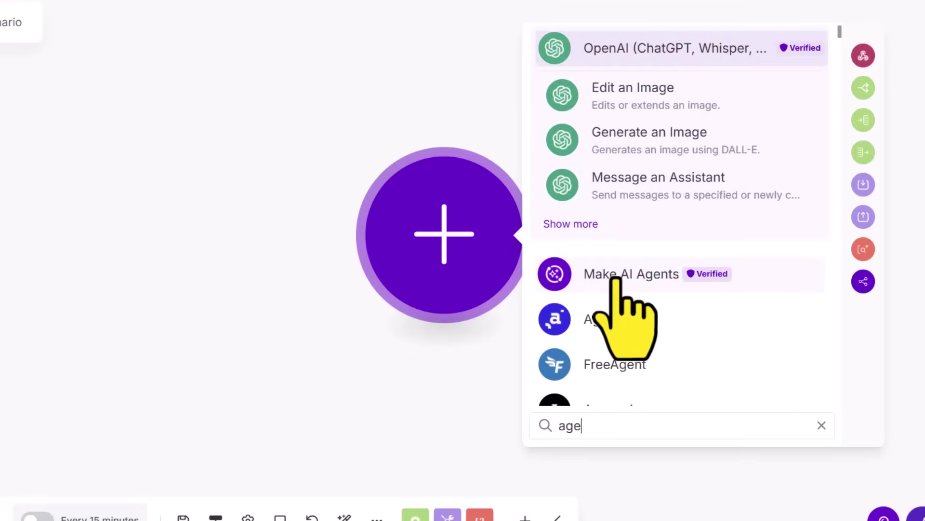
{"action": "left_click", "coordinate": [649, 276]}
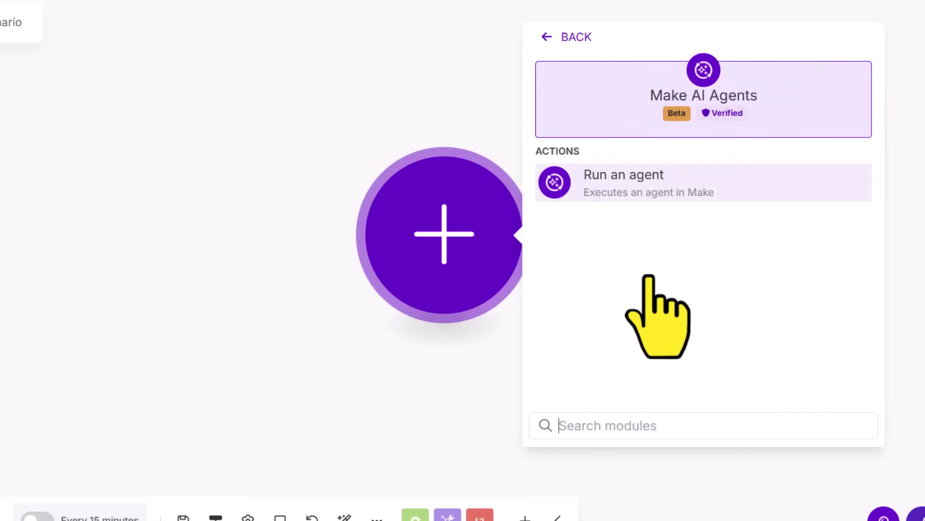
{"action": "left_click", "coordinate": [661, 198]}
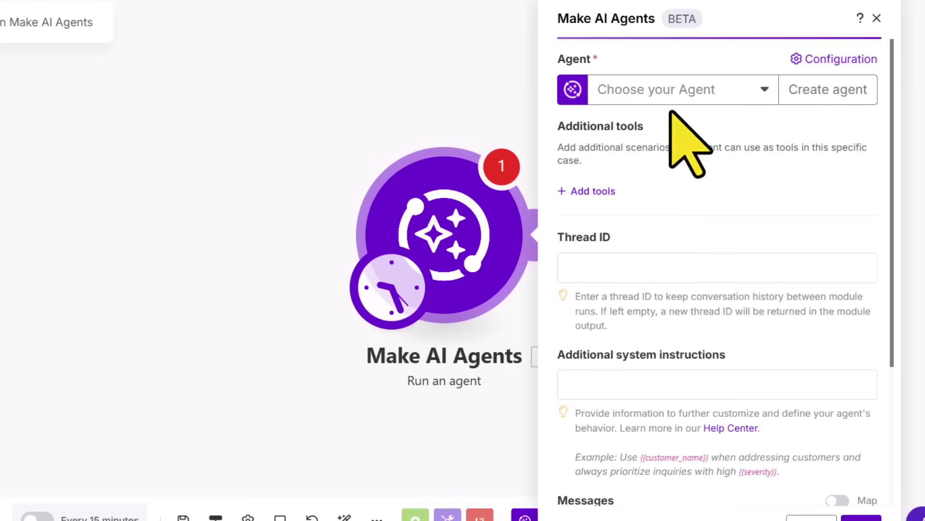
{"action": "left_click", "coordinate": [671, 97]}
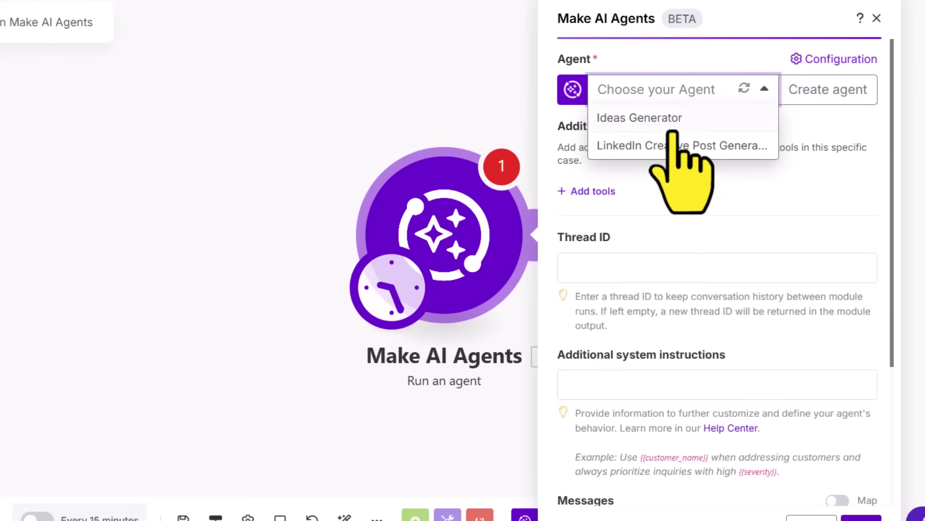
{"action": "left_click", "coordinate": [668, 146]}
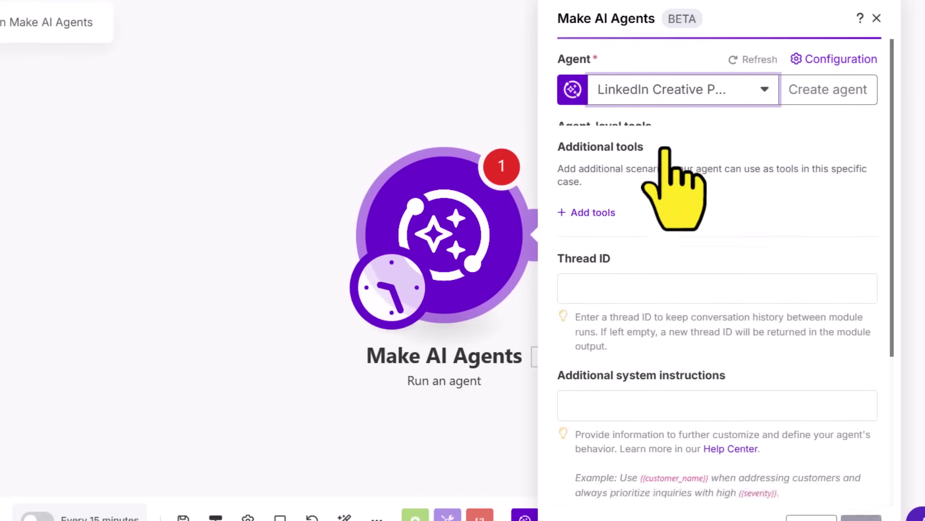
Set the module's additional system instructions to "Create the content without asking questions, just complete your task" and save the module
{"action": "scroll", "coordinate": [713, 239], "scroll_direction": "down", "scroll_amount": 10}
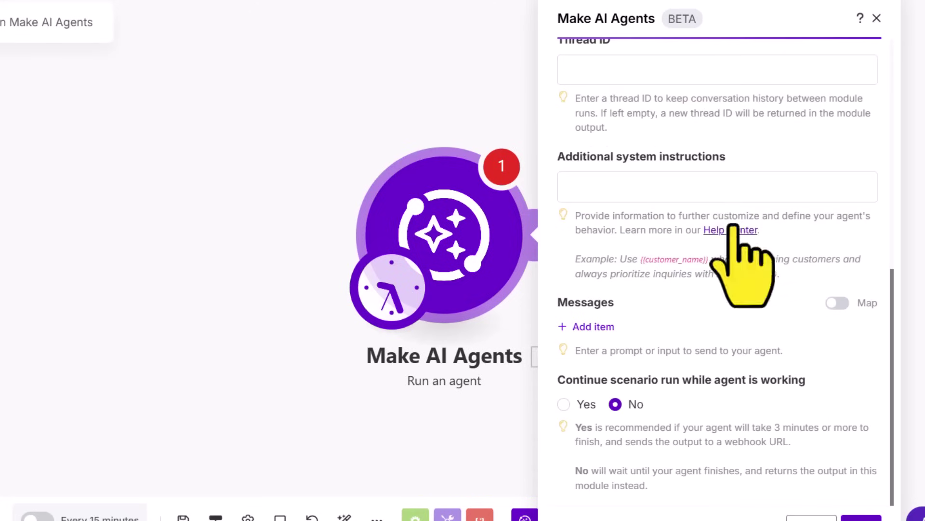
{"action": "left_click", "coordinate": [713, 193]}
{"action": "key", "text": "Escape"}
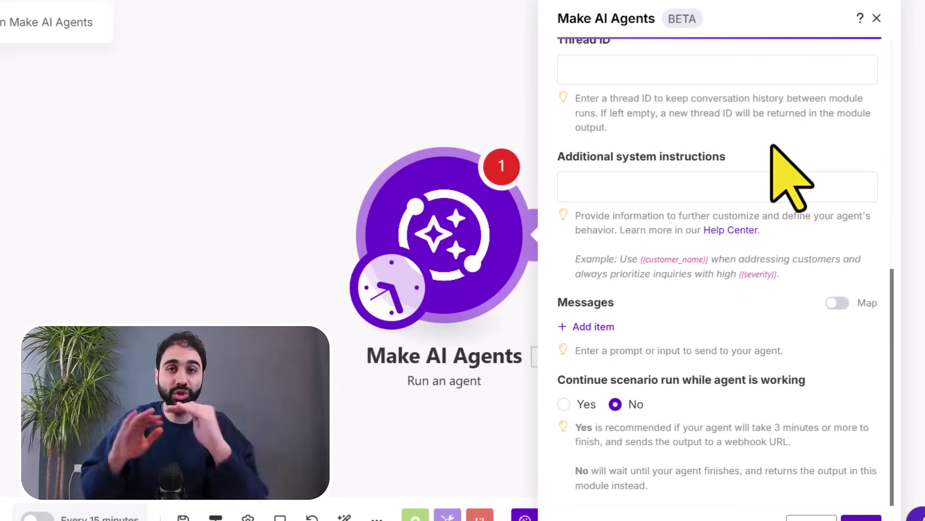
{"action": "left_click", "coordinate": [752, 187]}
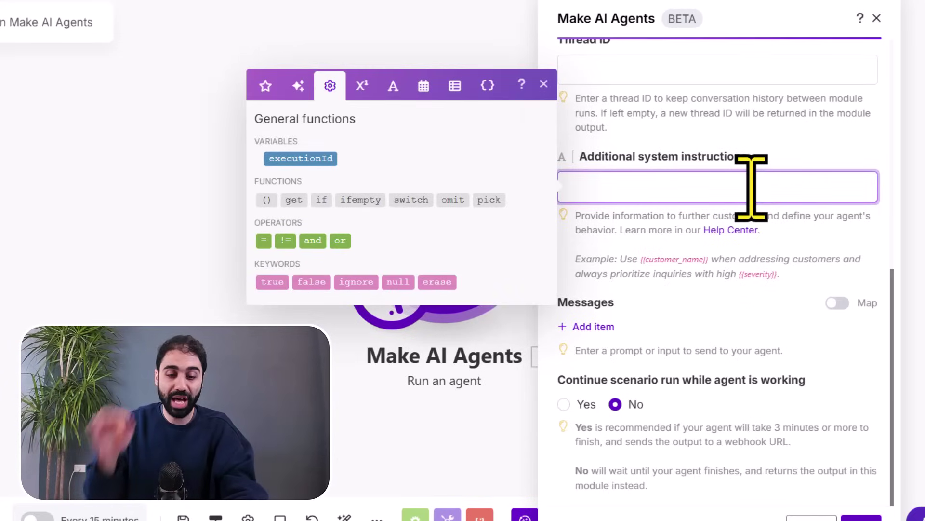
{"action": "type", "text": "cr"}
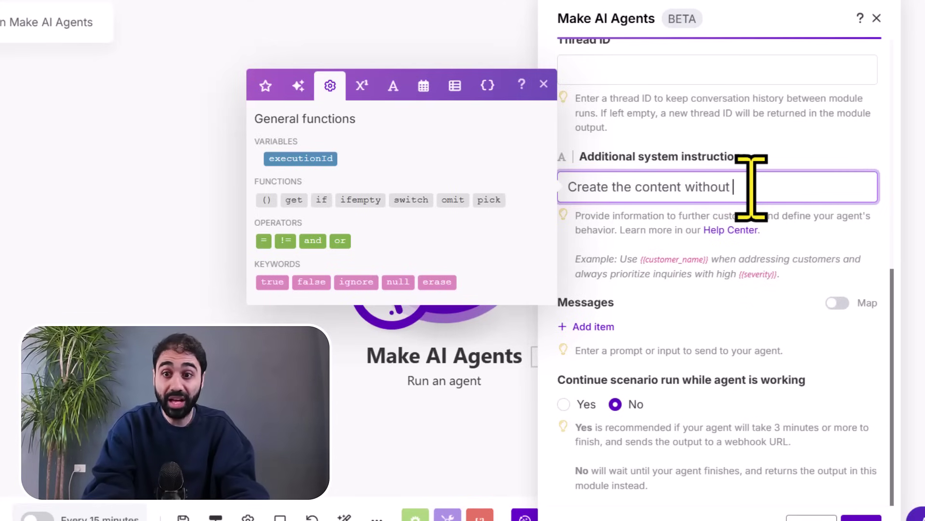
{"action": "type", "text": "eate the content without asking questions, just complete your task."}
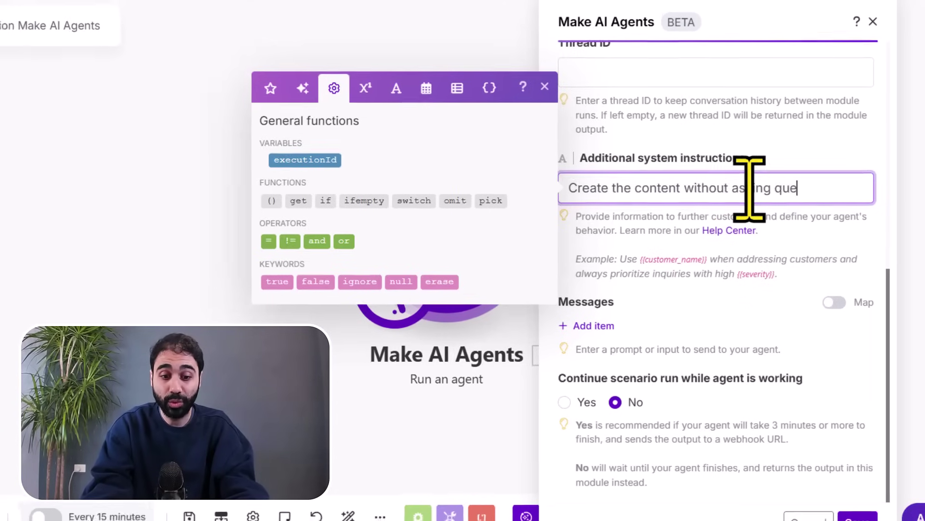
{"action": "left_click", "coordinate": [861, 518]}
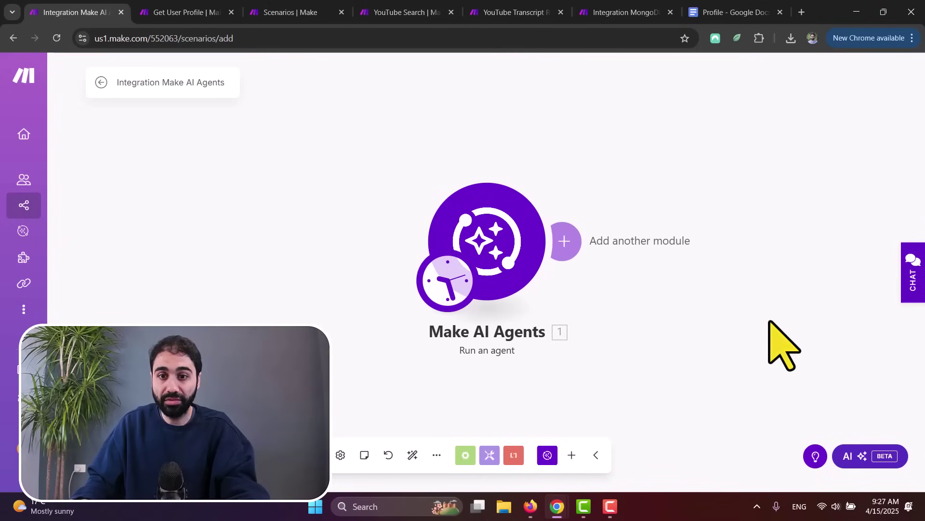
Save the scenario and check the run interval in its schedule settings, leaving them without changes
{"action": "left_click_drag", "start_coordinate": [487, 228], "coordinate": [475, 169]}
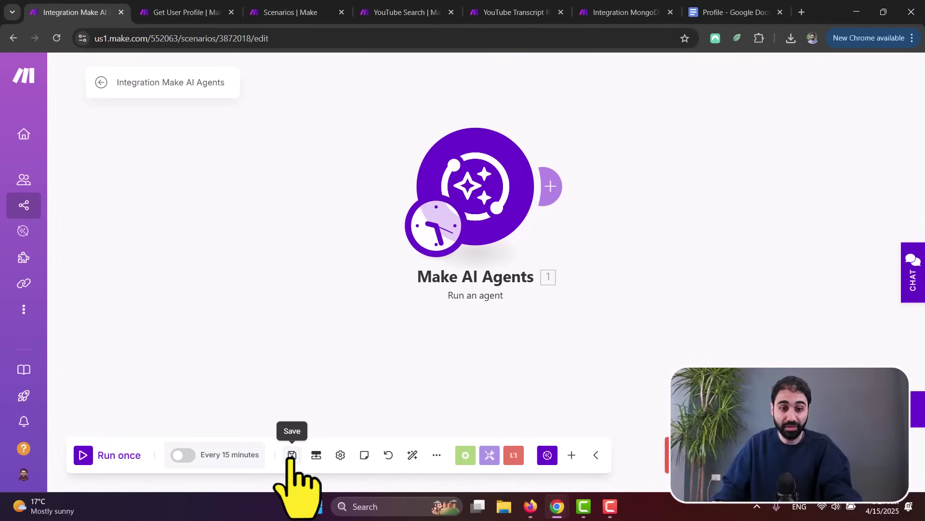
{"action": "left_click", "coordinate": [227, 456]}
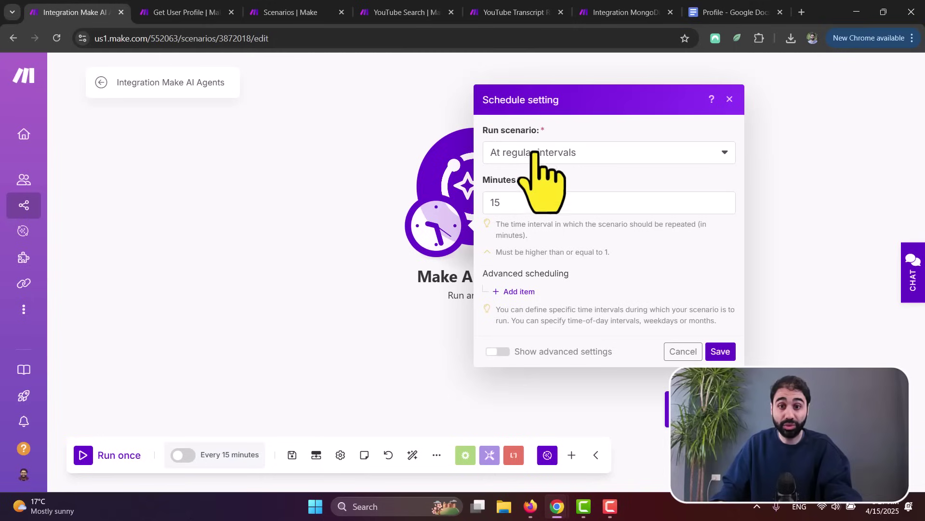
{"action": "double_click", "coordinate": [530, 204]}
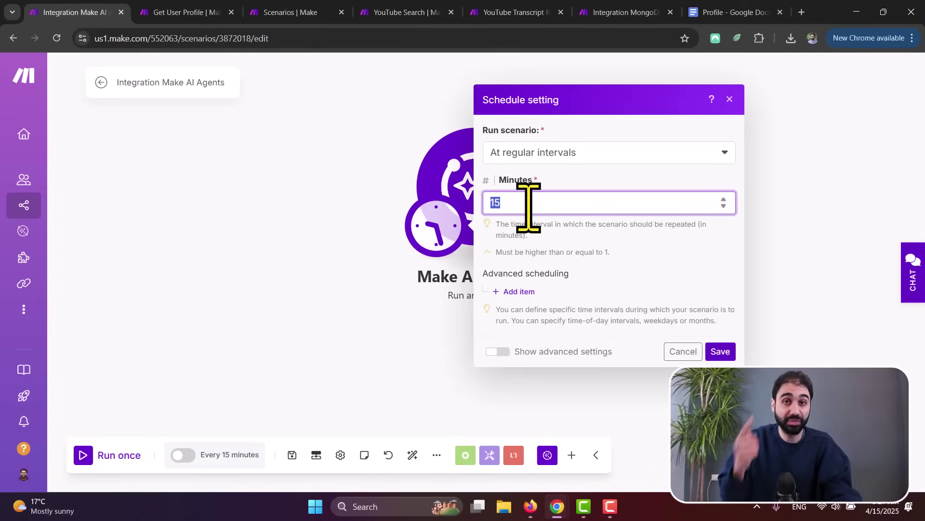
{"action": "left_click", "coordinate": [371, 190]}
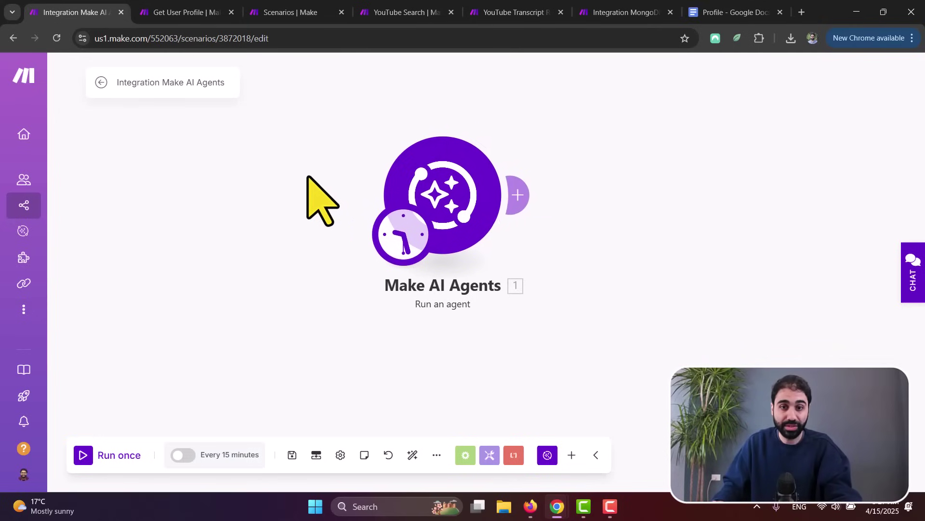
Run the scenario once and read the agent's generated response in the module's output
{"action": "left_click", "coordinate": [85, 461]}
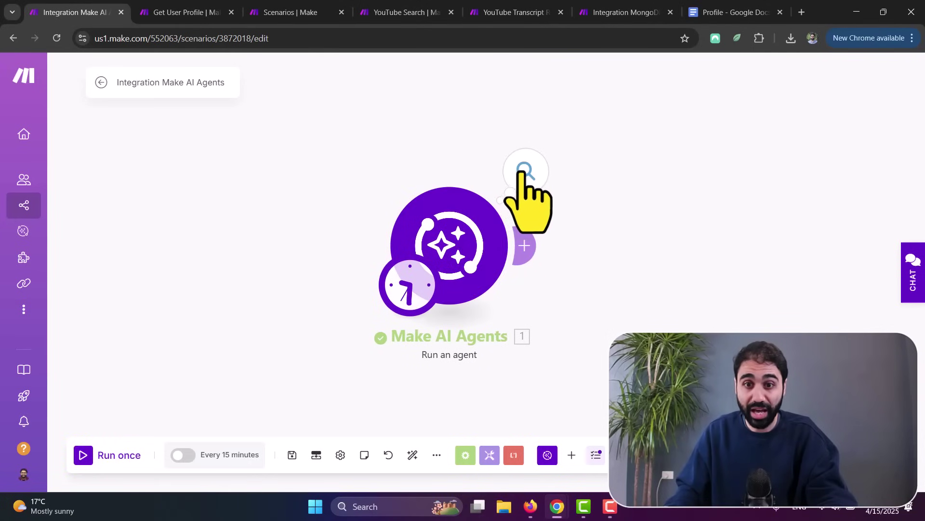
{"action": "left_click", "coordinate": [523, 171]}
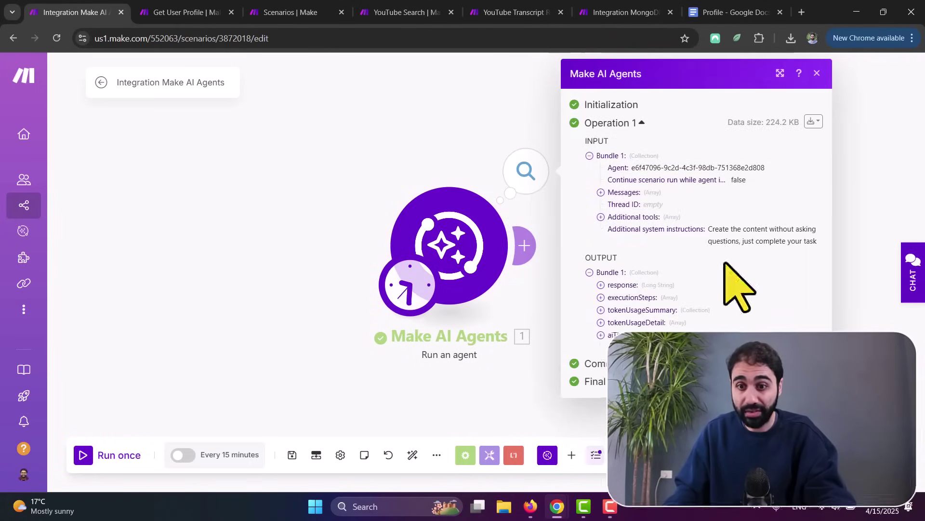
{"action": "left_click", "coordinate": [608, 285]}
{"action": "scroll", "coordinate": [691, 264], "scroll_direction": "down", "scroll_amount": 3}
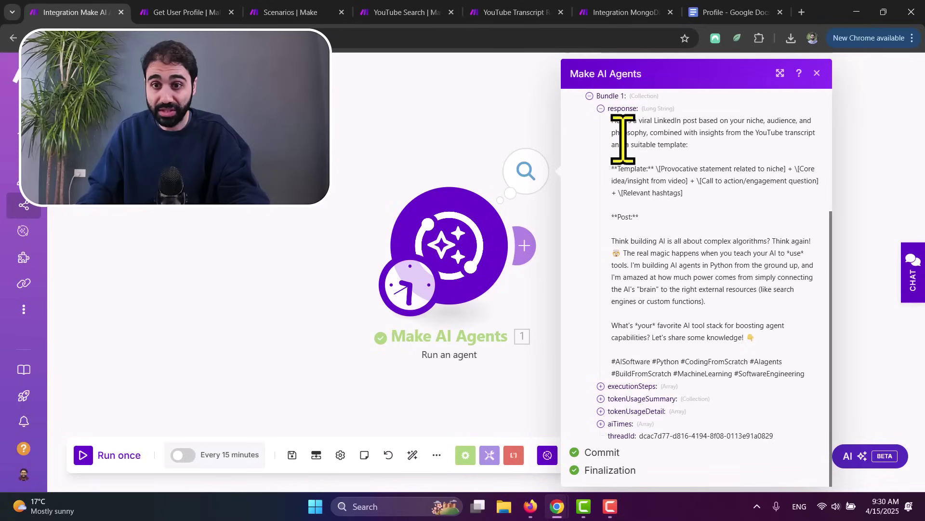
{"action": "left_click", "coordinate": [601, 108]}
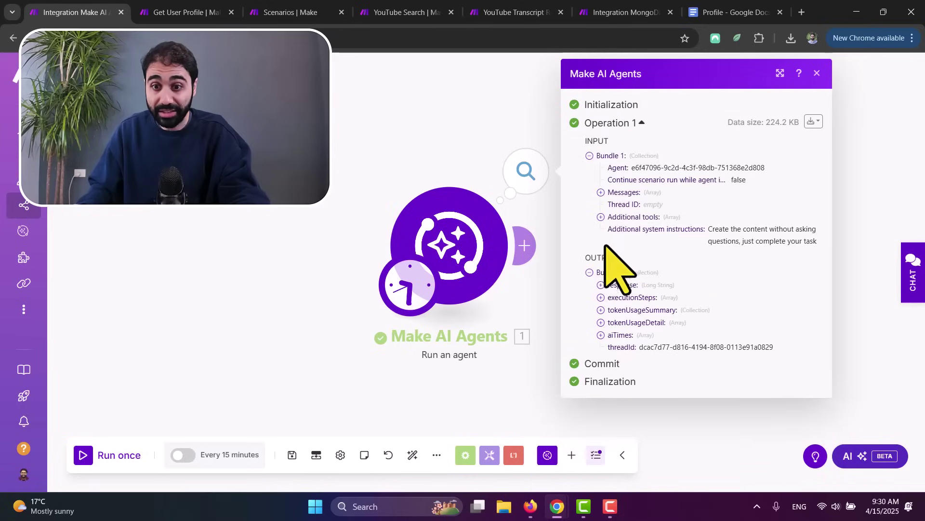
Expand the execution steps in the agent's output and examine the first three, including the system content and the tool call
{"action": "left_click", "coordinate": [601, 297]}
{"action": "scroll", "coordinate": [646, 289], "scroll_direction": "down", "scroll_amount": 2}
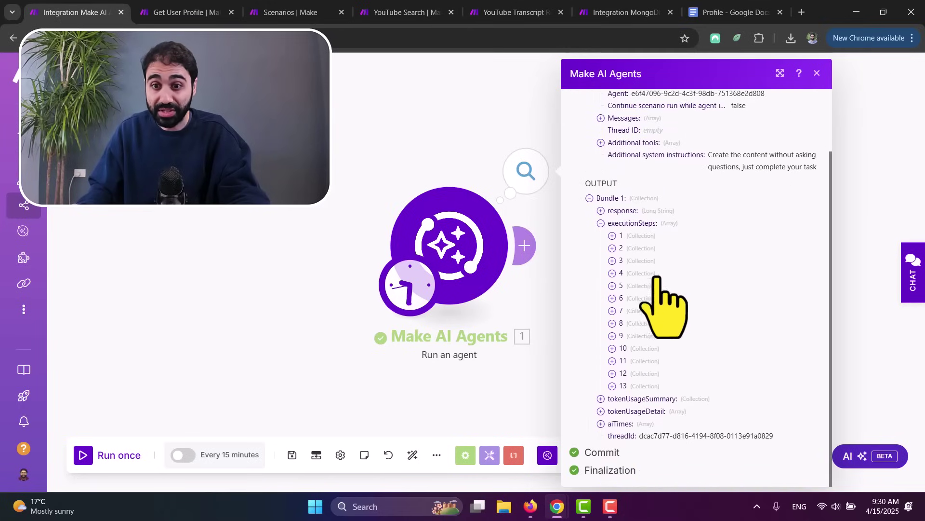
{"action": "left_click", "coordinate": [612, 236]}
{"action": "left_click", "coordinate": [623, 284]}
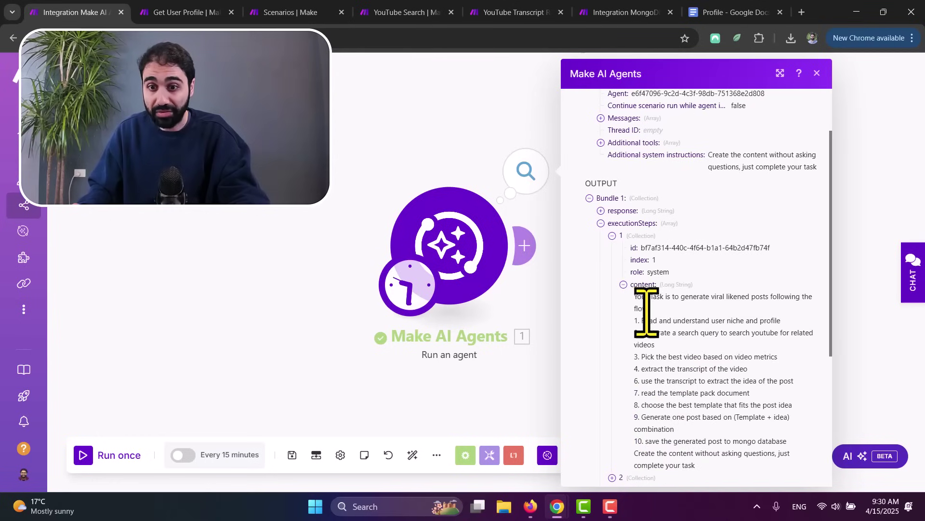
{"action": "left_click", "coordinate": [613, 358]}
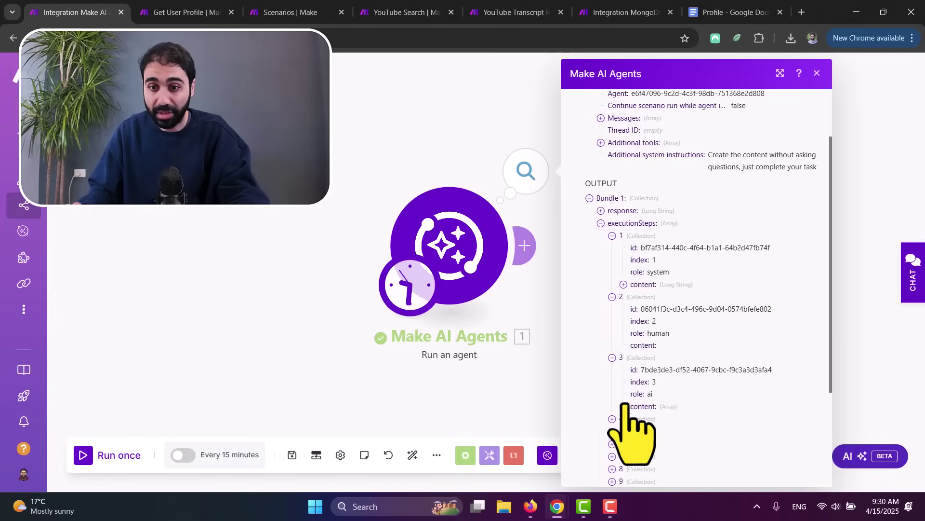
{"action": "left_click", "coordinate": [624, 406]}
{"action": "scroll", "coordinate": [677, 392], "scroll_direction": "down", "scroll_amount": 4}
{"action": "left_click", "coordinate": [635, 261]}
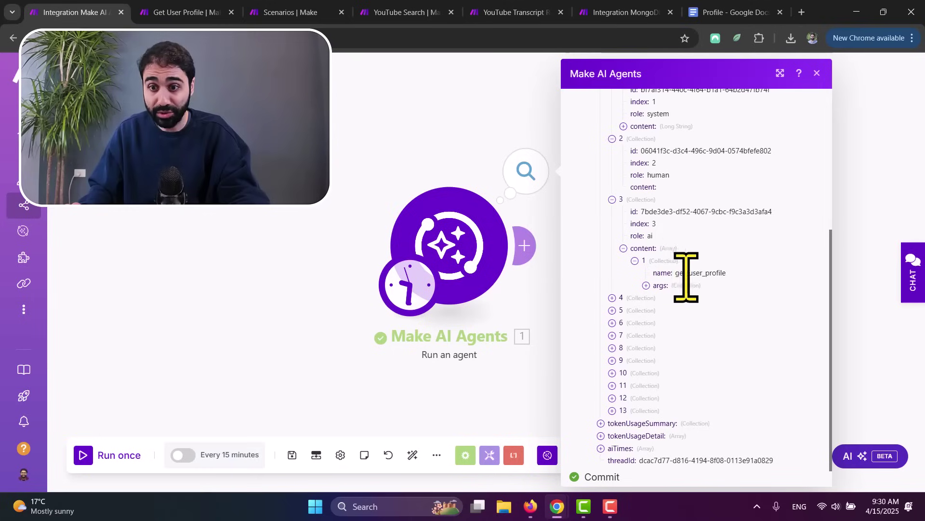
{"action": "triple_click", "coordinate": [646, 285]}
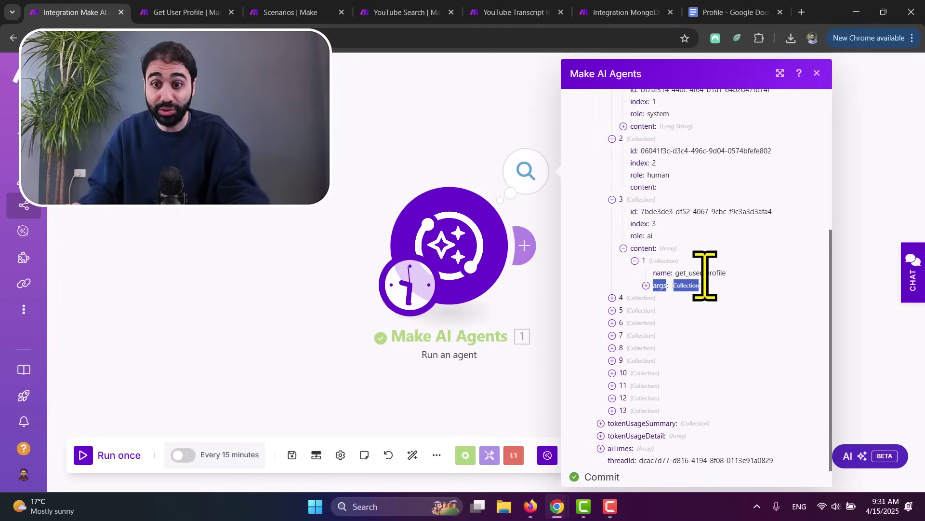
Read the tool response in execution step 4 and the agent's final response in the output bundle
{"action": "left_click", "coordinate": [612, 298]}
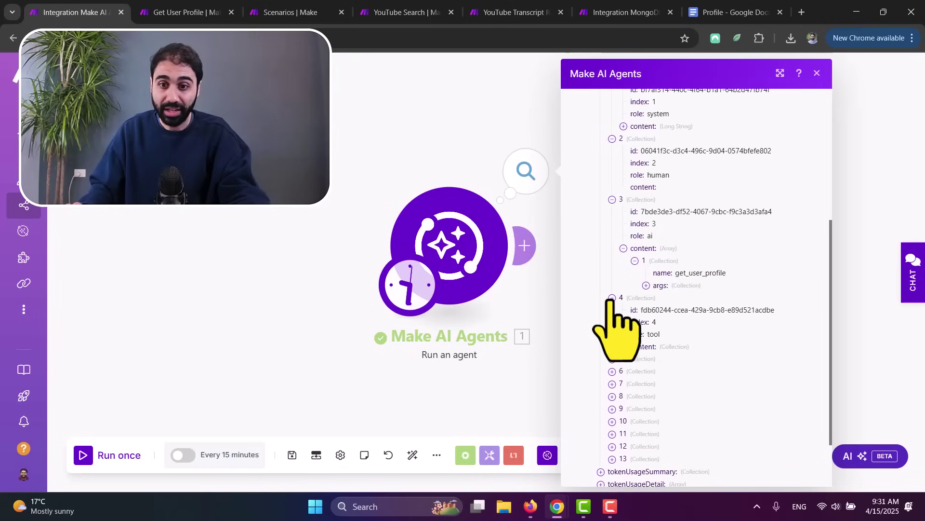
{"action": "left_click", "coordinate": [624, 347]}
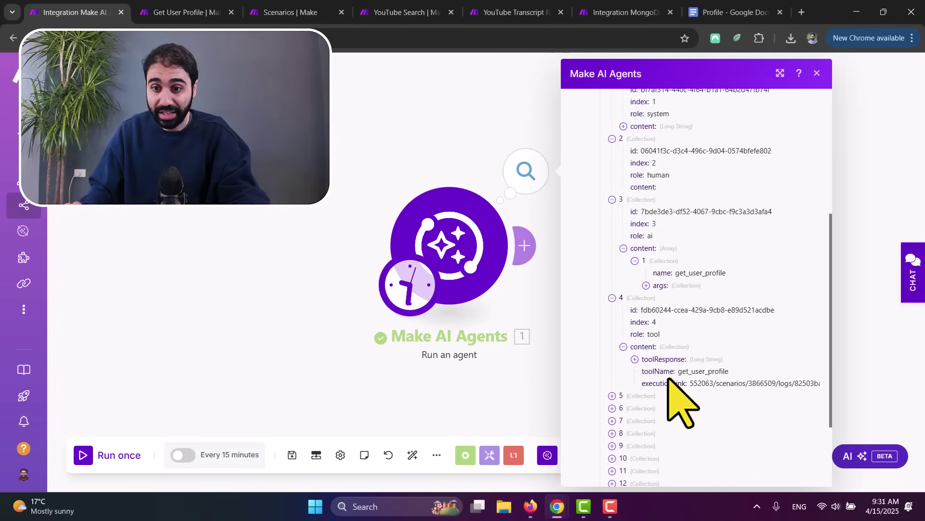
{"action": "left_click", "coordinate": [634, 360]}
{"action": "scroll", "coordinate": [683, 366], "scroll_direction": "down", "scroll_amount": 1}
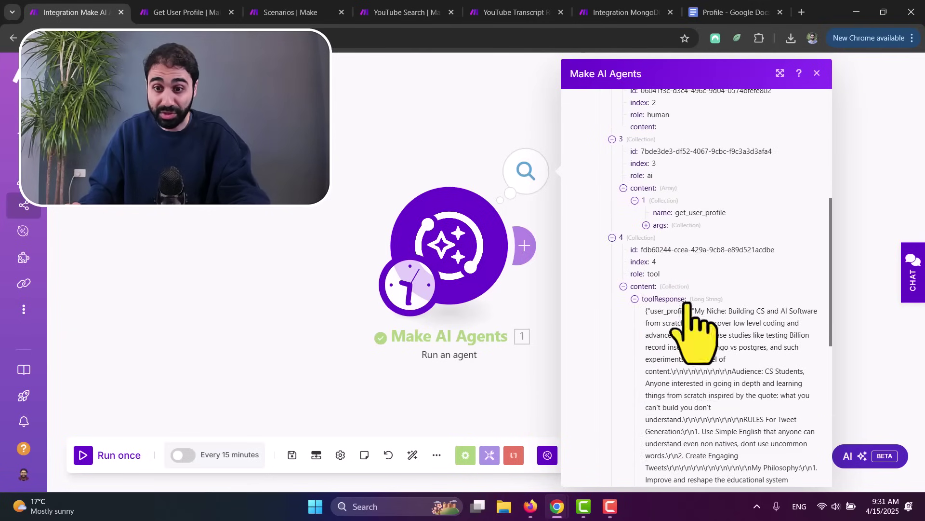
{"action": "scroll", "coordinate": [696, 400], "scroll_direction": "down", "scroll_amount": 8}
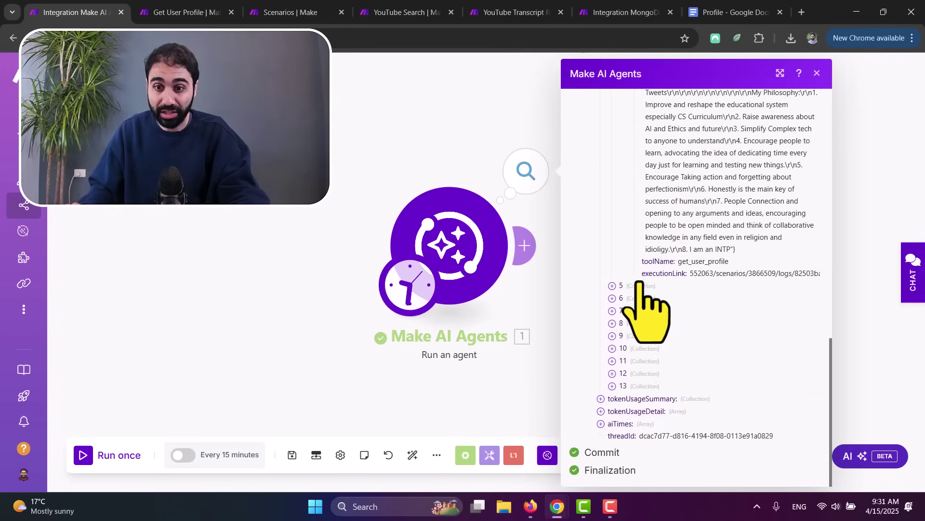
{"action": "scroll", "coordinate": [642, 297], "scroll_direction": "up", "scroll_amount": 12}
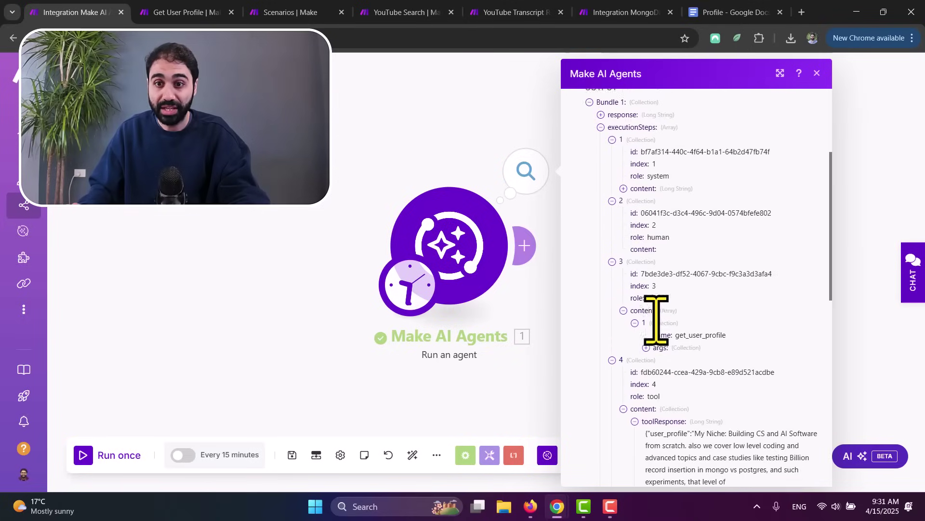
{"action": "left_click", "coordinate": [601, 280]}
{"action": "scroll", "coordinate": [695, 260], "scroll_direction": "down", "scroll_amount": 3}
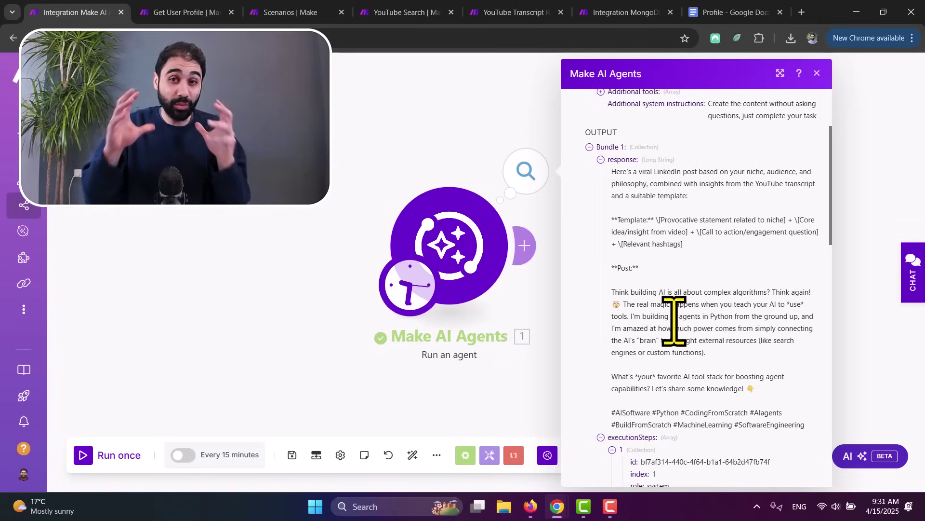
Extend the agent module's additional system instructions so the output should only be the post without anything else, and save the module
{"action": "left_click", "coordinate": [375, 146]}
{"action": "left_click", "coordinate": [441, 226]}
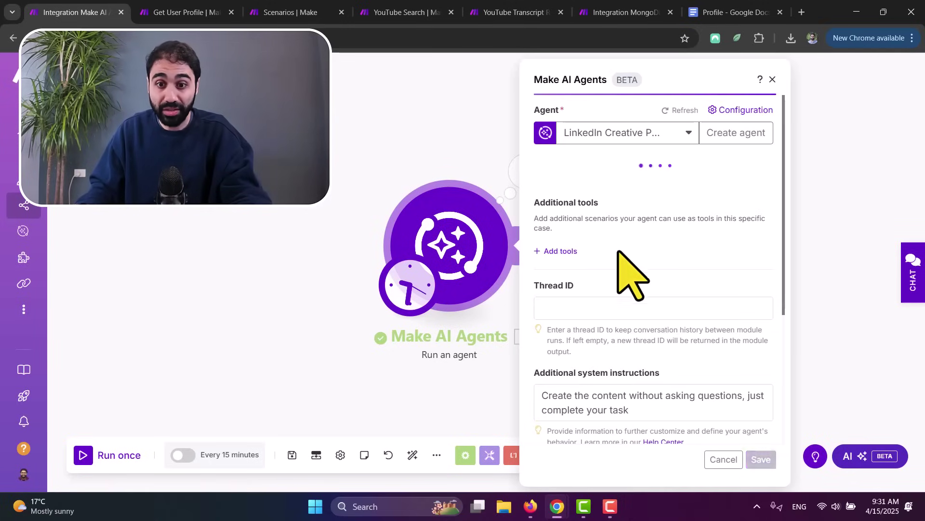
{"action": "scroll", "coordinate": [622, 260], "scroll_direction": "down", "scroll_amount": 5}
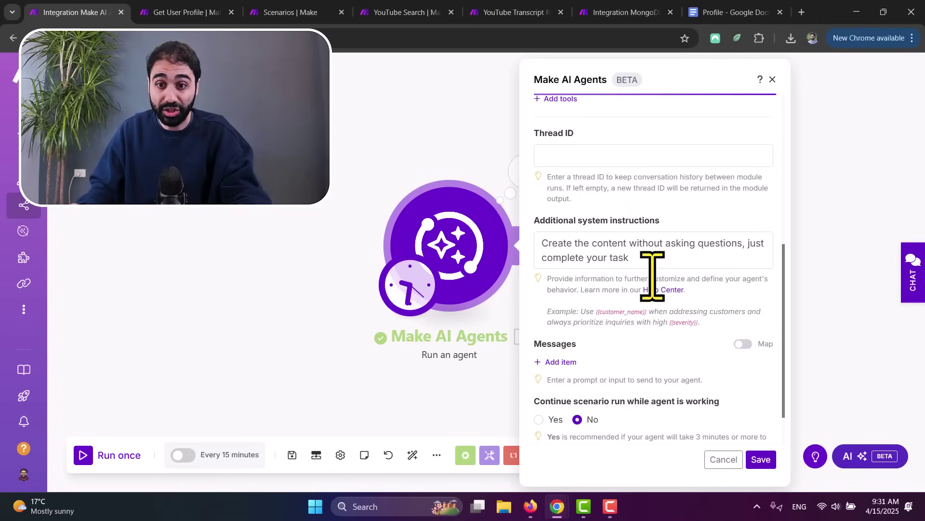
{"action": "left_click_drag", "start_coordinate": [636, 257], "coordinate": [543, 243]}
{"action": "left_click", "coordinate": [644, 258]}
{"action": "type", "text": ", "}
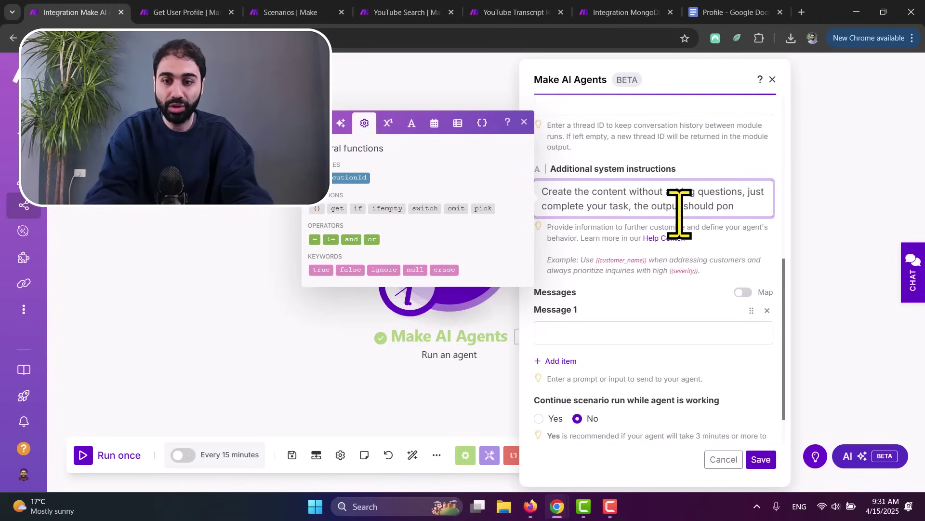
{"action": "type", "text": "the outp"}
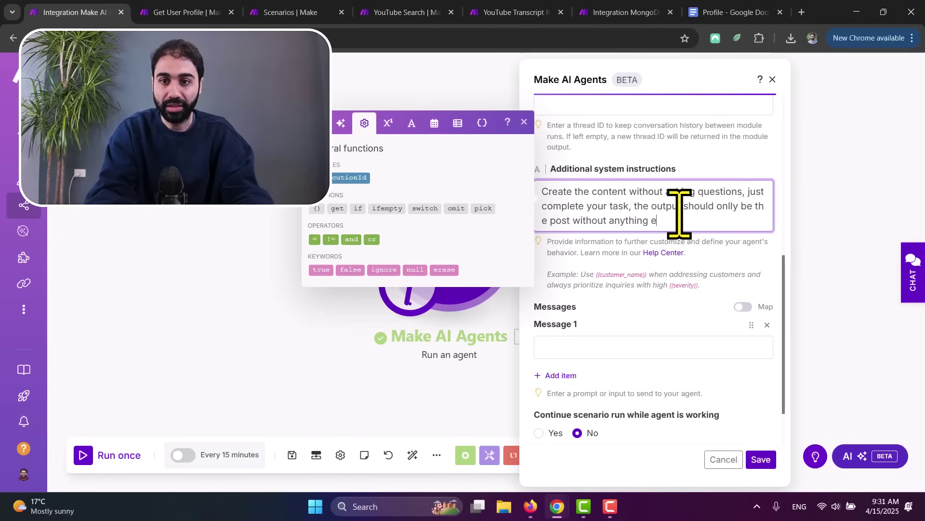
{"action": "left_click", "coordinate": [761, 459]}
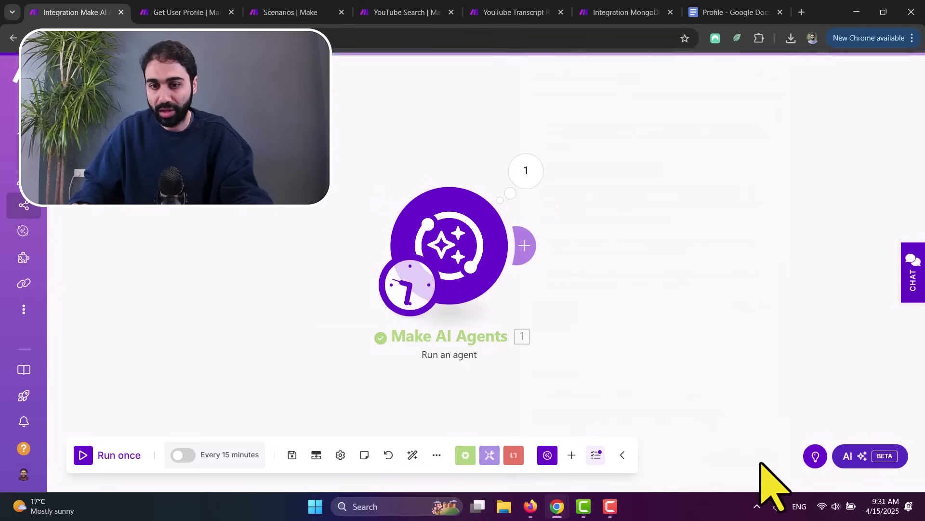
Reopen the last run's output and reread the agent's response, from the introduction and template line through the post text
{"action": "left_click", "coordinate": [525, 170]}
{"action": "left_click", "coordinate": [601, 285]}
{"action": "left_click_drag", "start_coordinate": [612, 297], "coordinate": [681, 368]}
{"action": "left_click", "coordinate": [649, 301]}
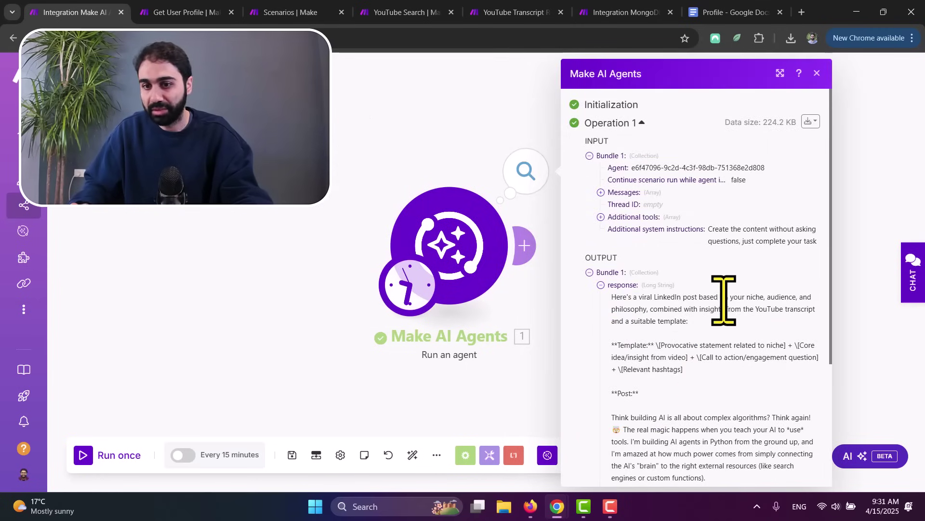
{"action": "left_click_drag", "start_coordinate": [665, 353], "coordinate": [723, 383]}
{"action": "left_click", "coordinate": [716, 382]}
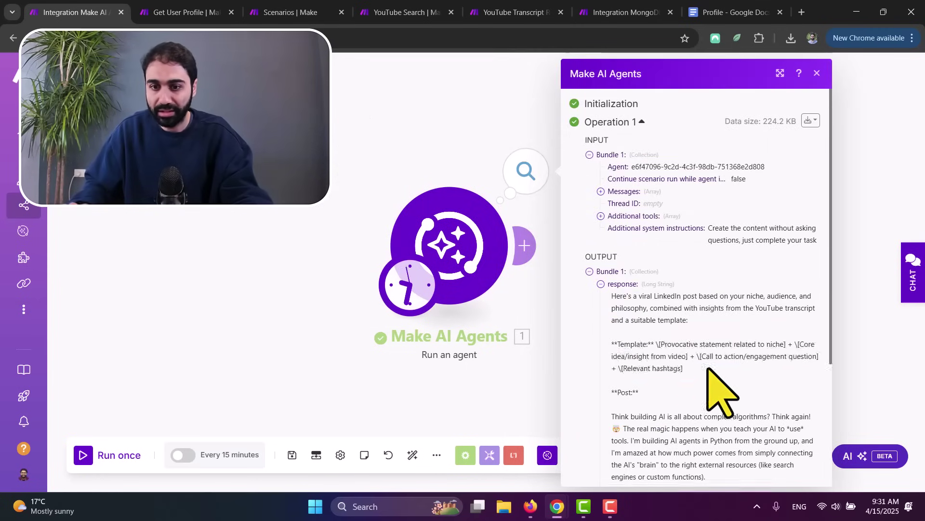
{"action": "scroll", "coordinate": [619, 318], "scroll_direction": "down", "scroll_amount": 3}
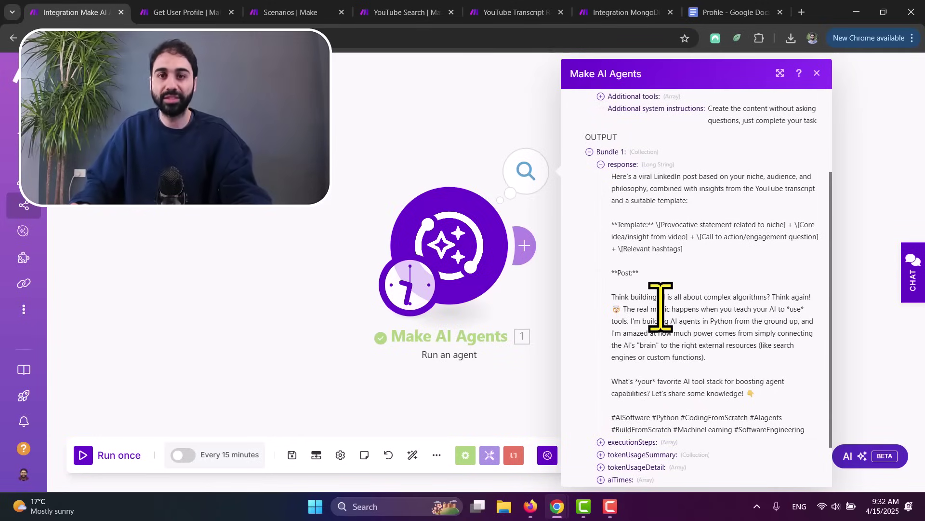
{"action": "left_click", "coordinate": [300, 207]}
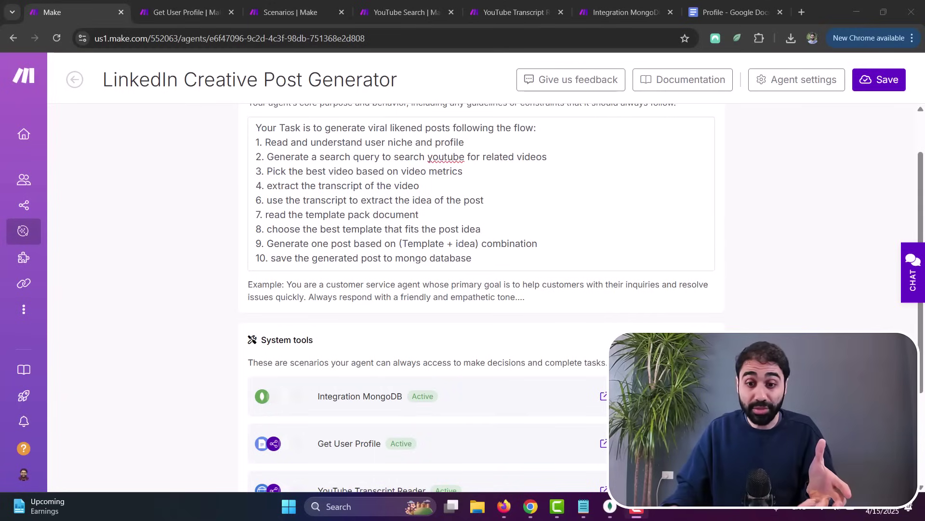
Switch to MongoDB Compass, open the make_agents_content collection in the test database, and inspect the ideas arrays of the last documents
{"action": "left_click", "coordinate": [612, 506]}
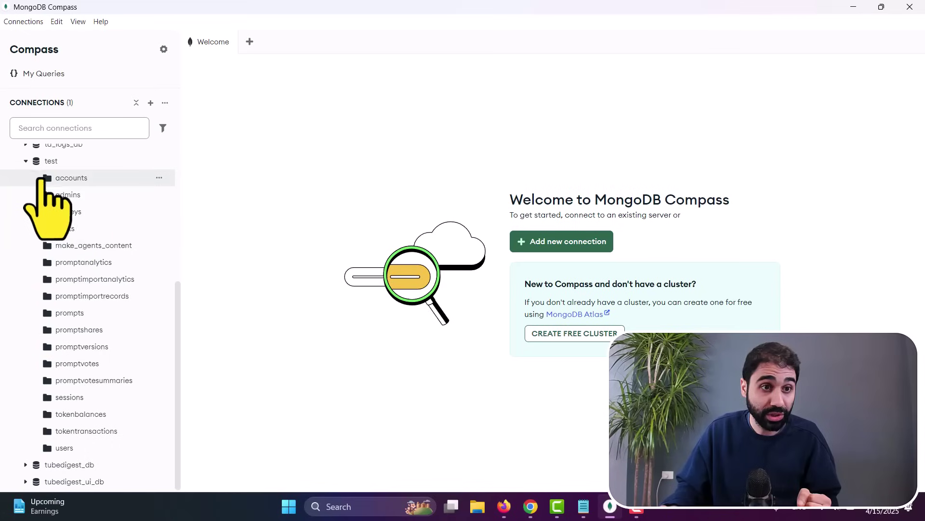
{"action": "left_click", "coordinate": [84, 246]}
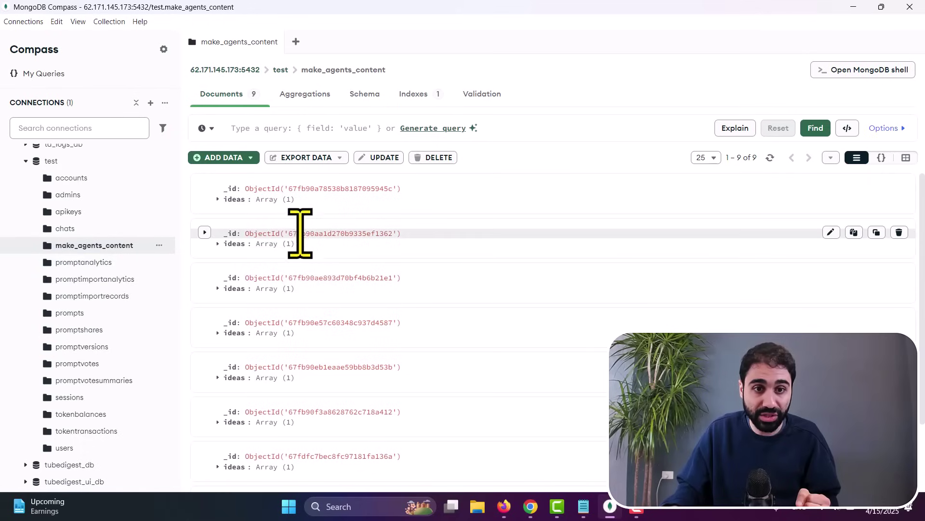
{"action": "scroll", "coordinate": [223, 231], "scroll_direction": "down", "scroll_amount": 2}
{"action": "left_click", "coordinate": [218, 425]}
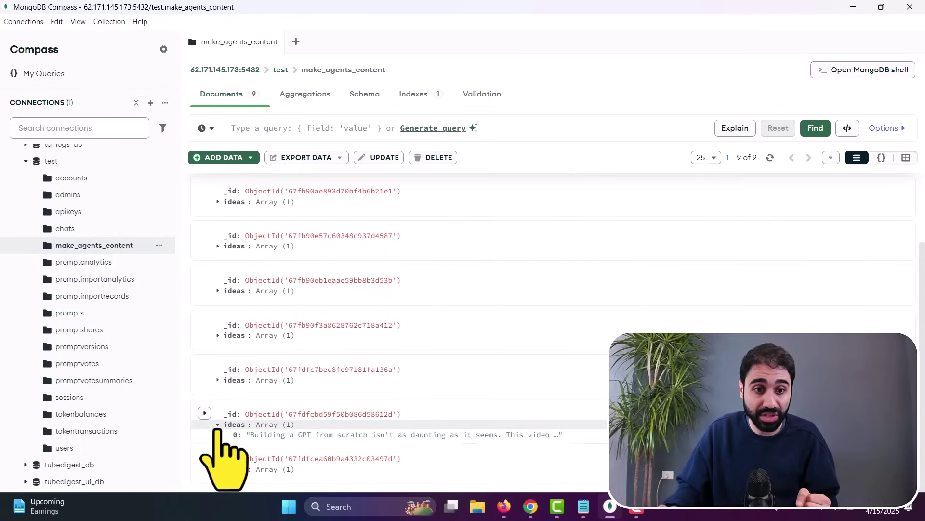
{"action": "left_click", "coordinate": [218, 460]}
{"action": "scroll", "coordinate": [667, 285], "scroll_direction": "up", "scroll_amount": 2}
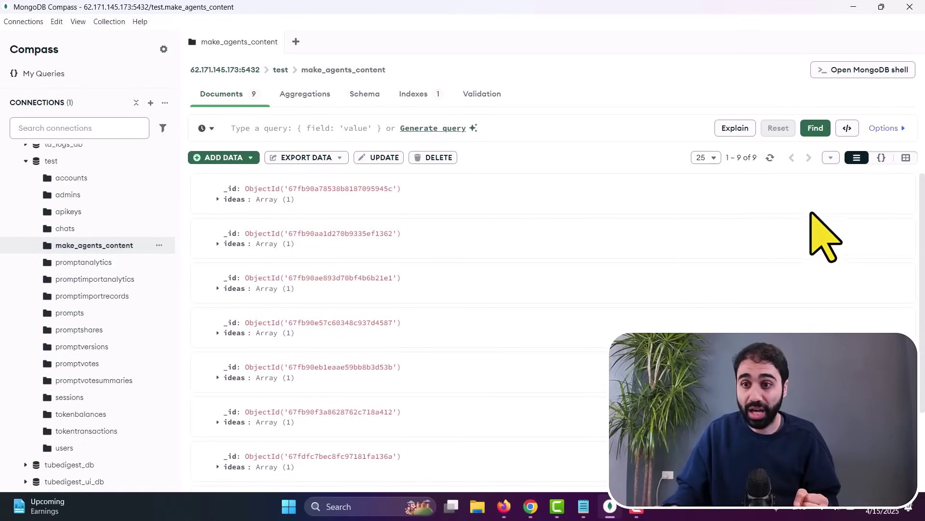
Copy the collection's first document and paste it under "doc structure:" in the UI prompt in Notepad
{"action": "mouse_move", "coordinate": [855, 188]}
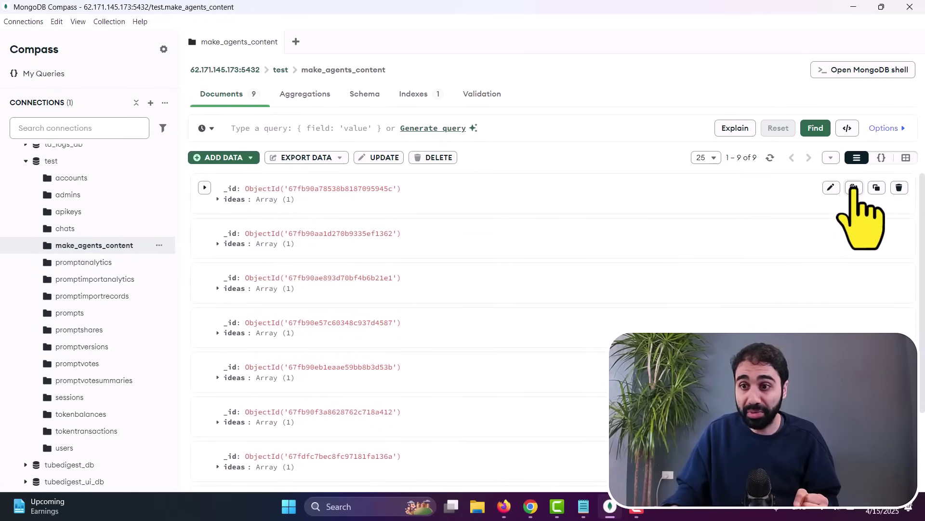
{"action": "left_click", "coordinate": [853, 8]}
{"action": "left_click", "coordinate": [583, 506]}
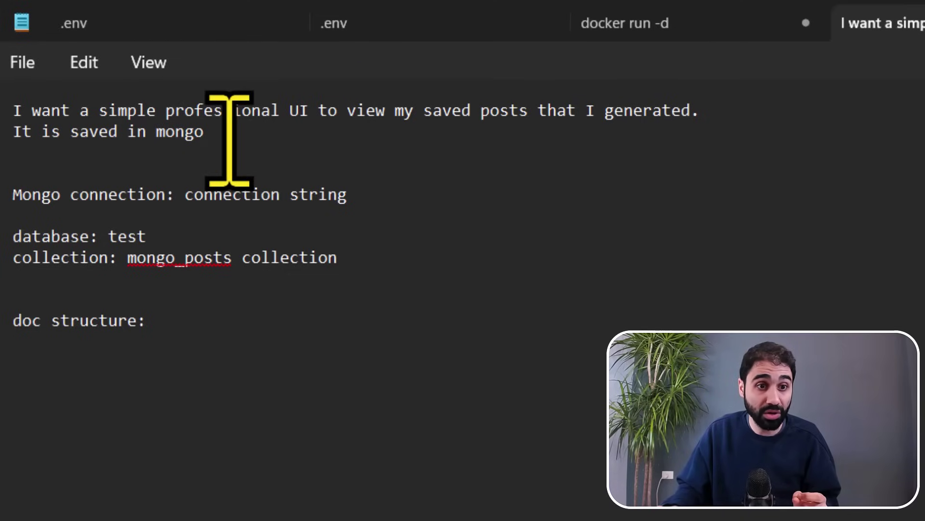
{"action": "left_click_drag", "start_coordinate": [177, 197], "coordinate": [410, 198]}
{"action": "left_click", "coordinate": [157, 207]}
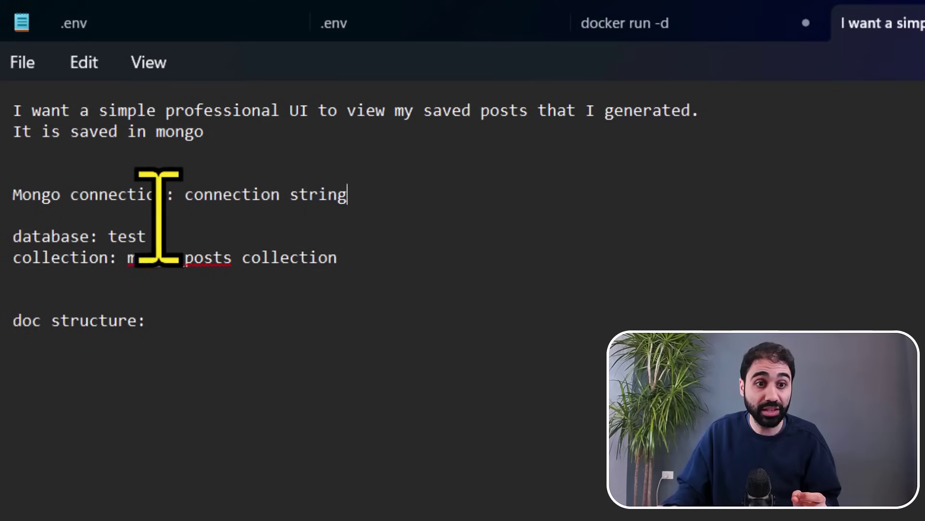
{"action": "left_click_drag", "start_coordinate": [128, 257], "coordinate": [357, 258]}
{"action": "left_click", "coordinate": [357, 257]}
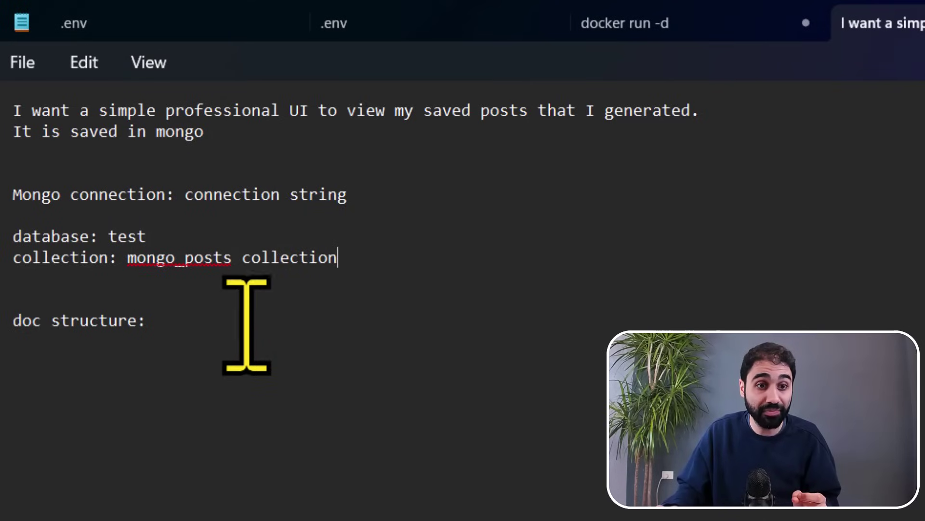
{"action": "left_click", "coordinate": [499, 329]}
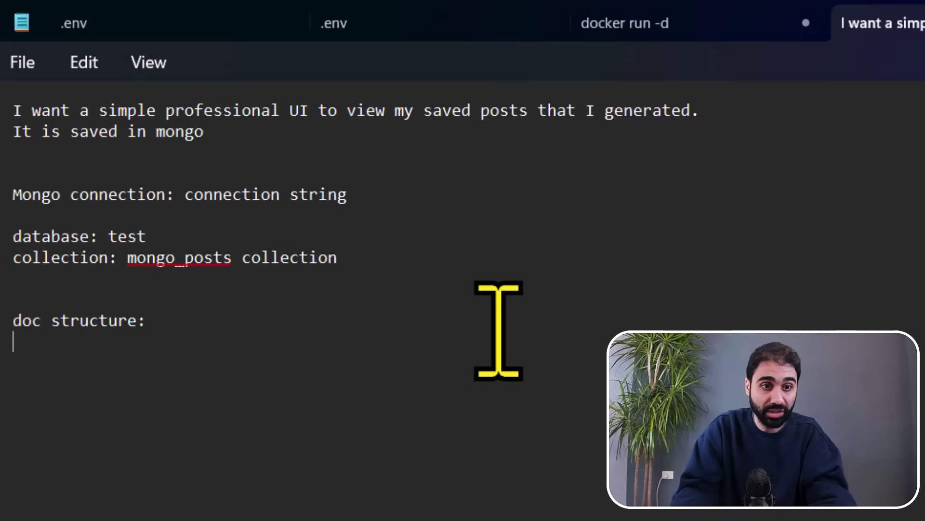
{"action": "key", "text": "ctrl+v"}
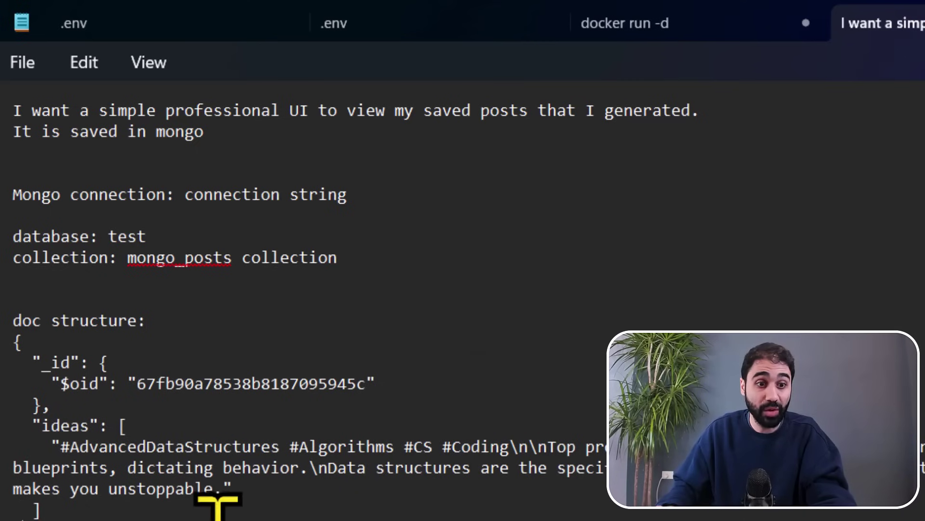
{"action": "left_click_drag", "start_coordinate": [89, 506], "coordinate": [13, 340]}
{"action": "left_click", "coordinate": [176, 439]}
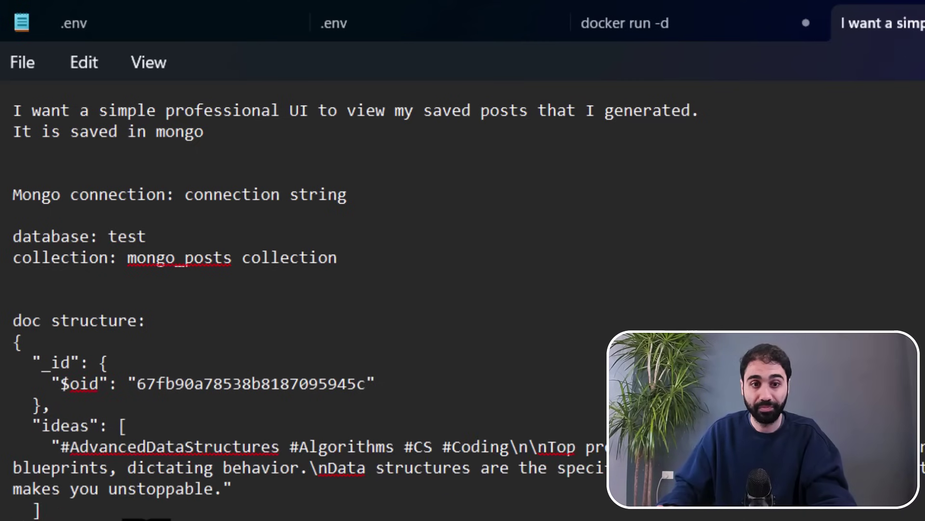
Select the entire UI prompt in Notepad, minimize the window, and open bolt.new in a new Chrome tab
{"action": "key", "text": "ctrl+a"}
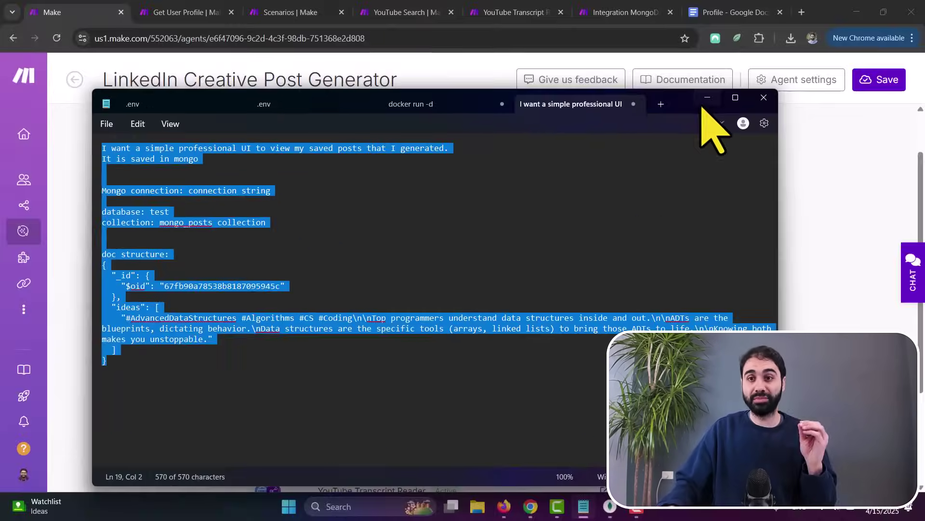
{"action": "left_click", "coordinate": [706, 99]}
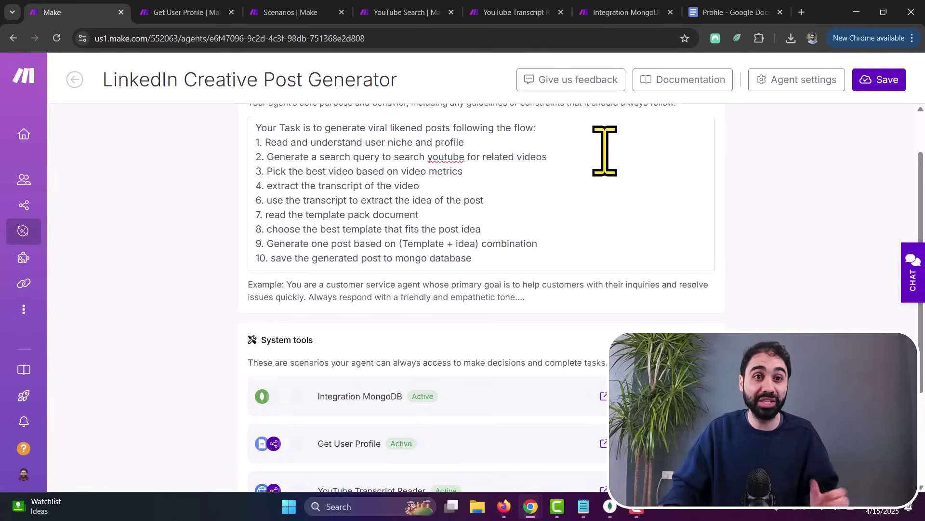
{"action": "left_click", "coordinate": [802, 12]}
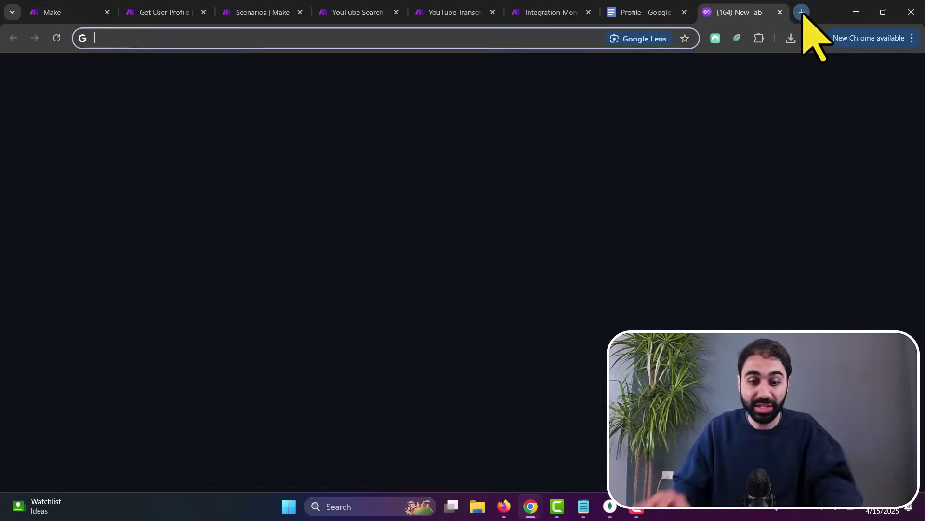
{"action": "type", "text": "bolt.new"}
{"action": "key", "text": "Return"}
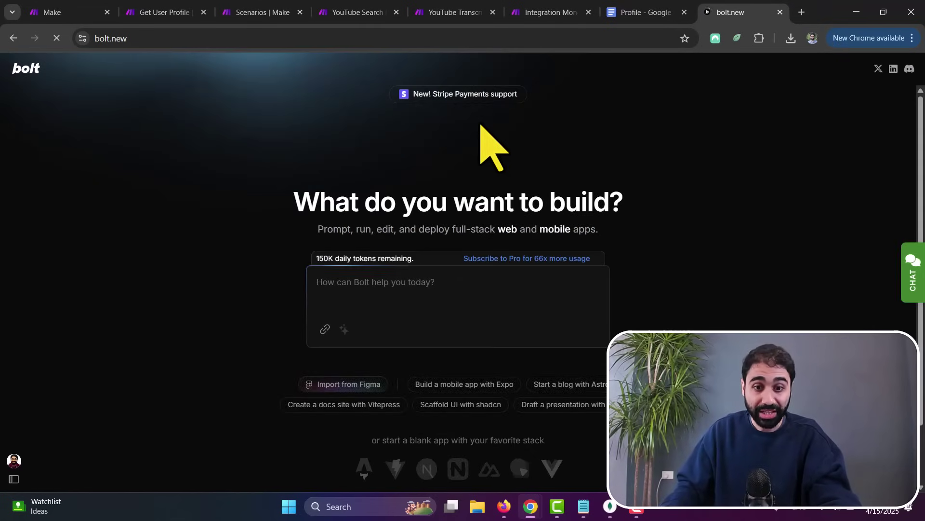
Start a blank Next.js project in bolt.new and paste the copied UI prompt into its chat
{"action": "scroll", "coordinate": [451, 392], "scroll_direction": "down", "scroll_amount": 2}
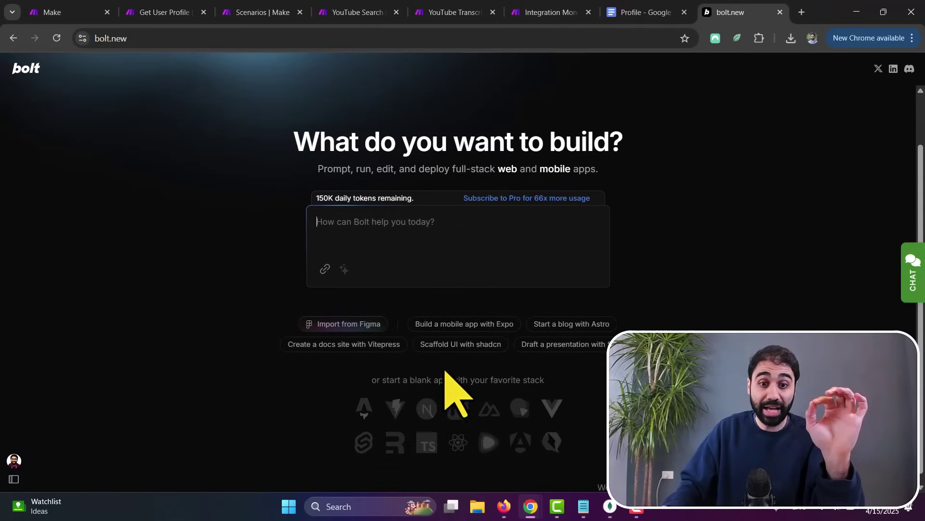
{"action": "left_click", "coordinate": [427, 410]}
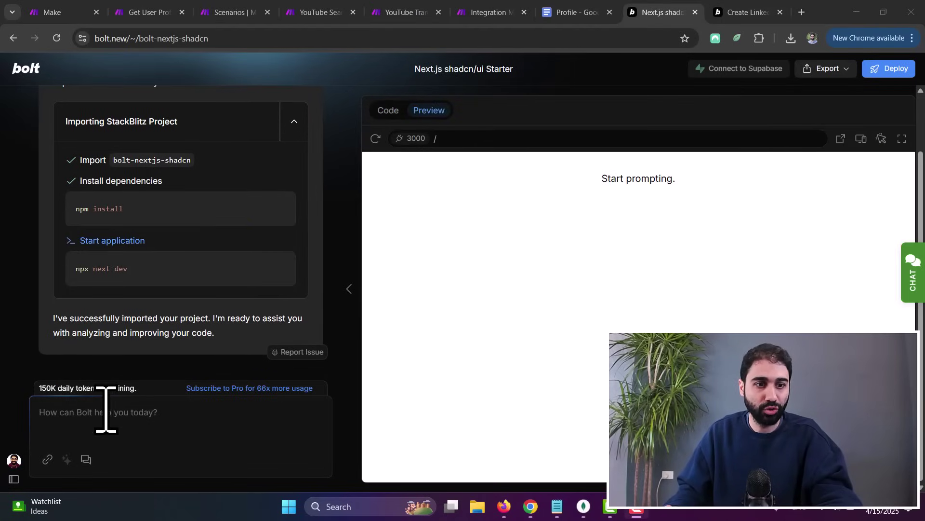
{"action": "left_click", "coordinate": [106, 411]}
{"action": "key", "text": "ctrl+v"}
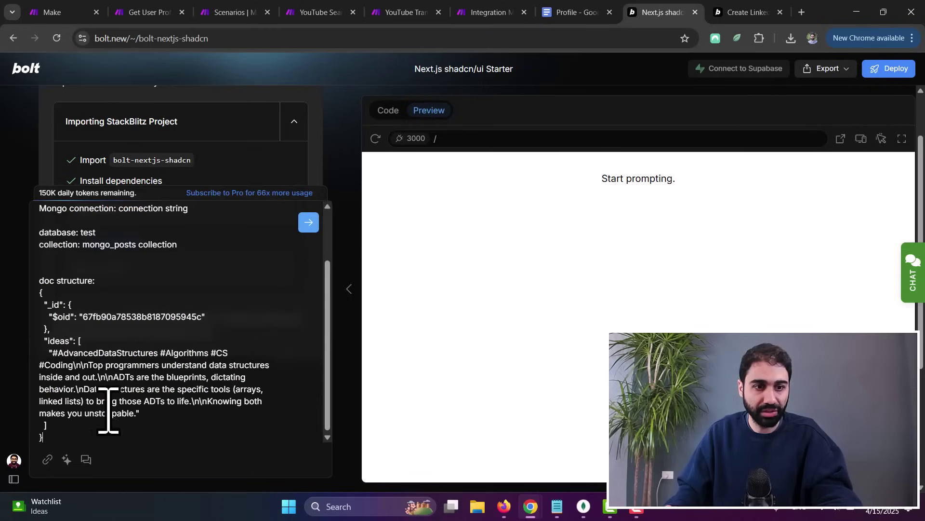
Review the prompt's Mongo connection, database and collection lines, and submit it to generate the saved posts UI
{"action": "scroll", "coordinate": [202, 331], "scroll_direction": "up", "scroll_amount": 3}
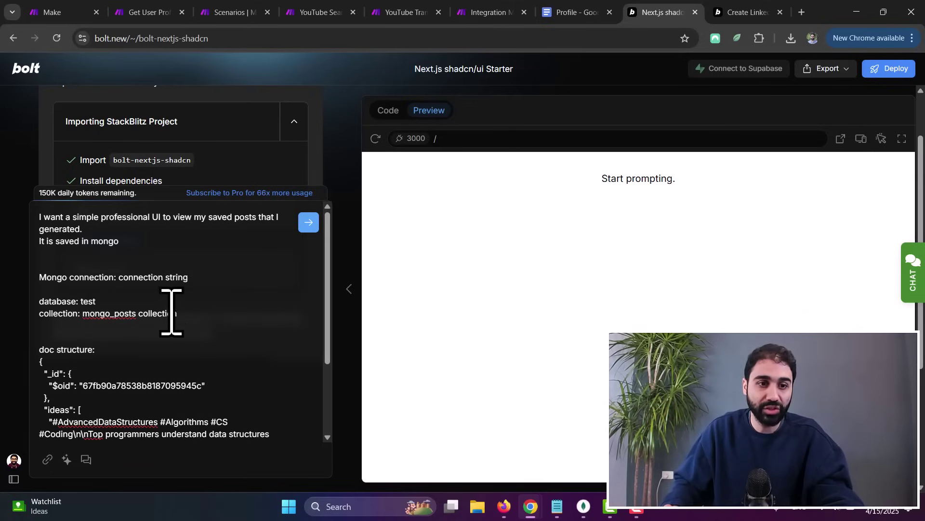
{"action": "left_click_drag", "start_coordinate": [171, 313], "coordinate": [57, 278]}
{"action": "left_click", "coordinate": [56, 277]}
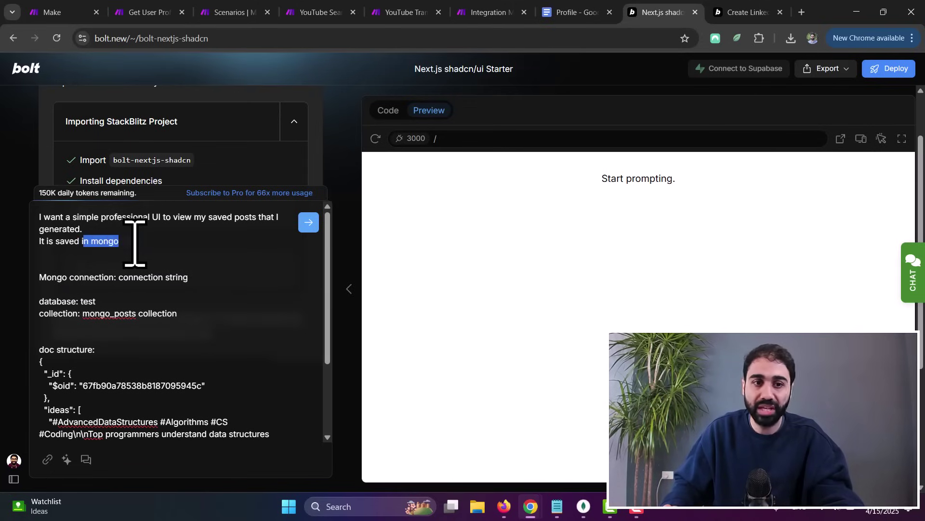
{"action": "left_click", "coordinate": [309, 222]}
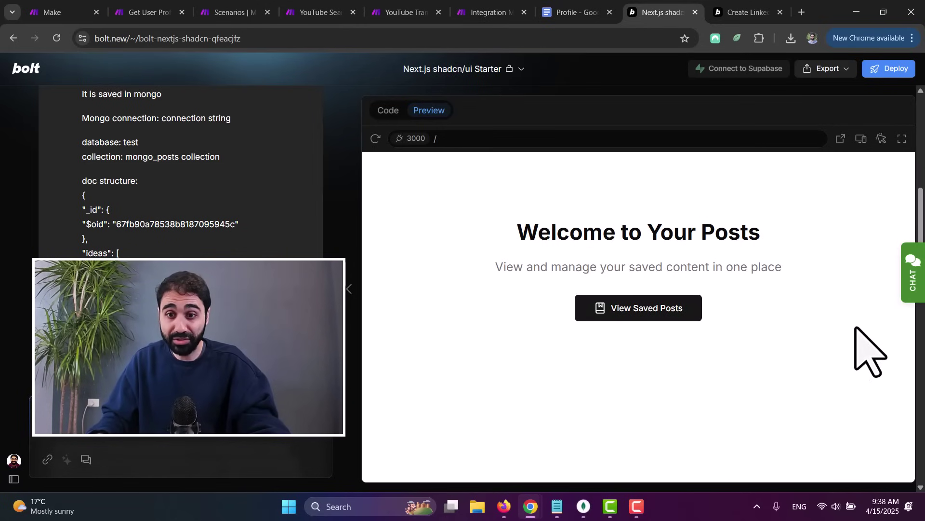
Open the saved posts page from the generated app's welcome screen and look through its post cards
{"action": "left_click", "coordinate": [637, 317]}
{"action": "scroll", "coordinate": [641, 309], "scroll_direction": "down", "scroll_amount": 3}
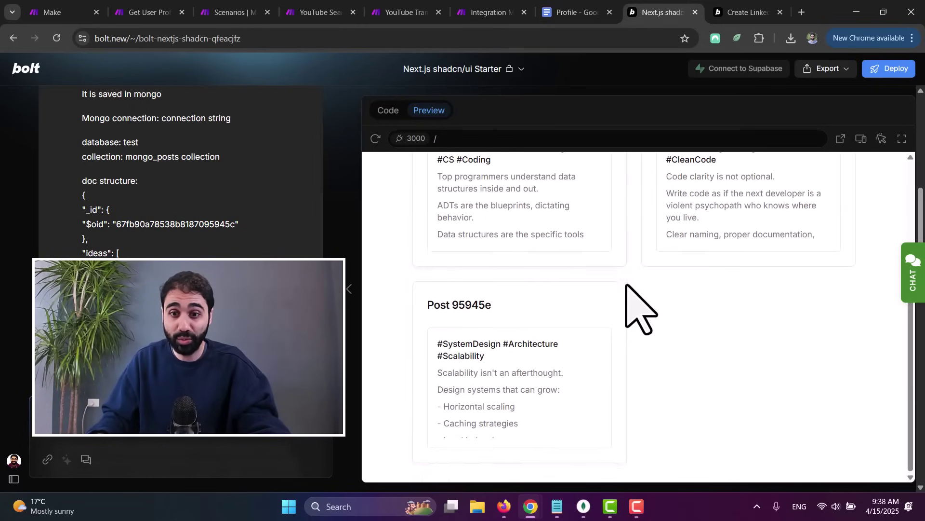
{"action": "scroll", "coordinate": [557, 274], "scroll_direction": "up", "scroll_amount": 3}
{"action": "scroll", "coordinate": [557, 275], "scroll_direction": "up", "scroll_amount": 2}
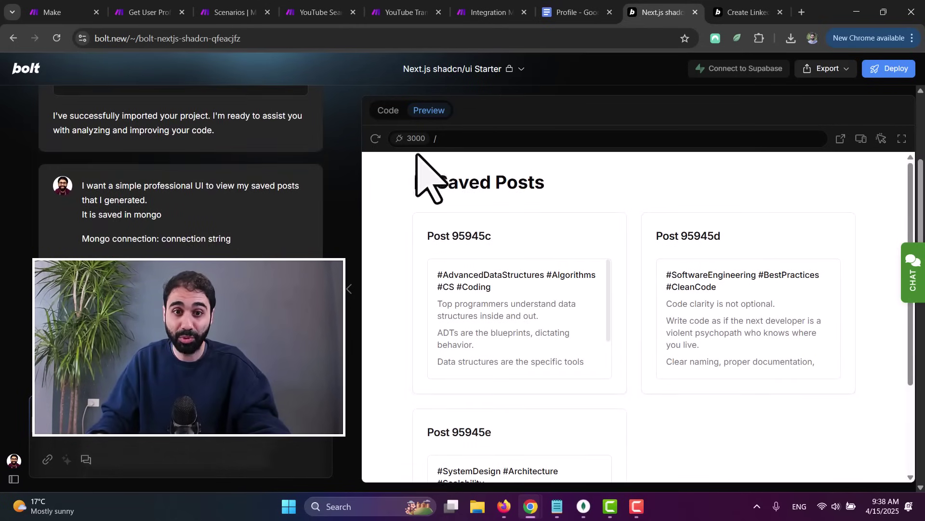
Reload the app preview and export the generated project as a download
{"action": "left_click", "coordinate": [376, 139]}
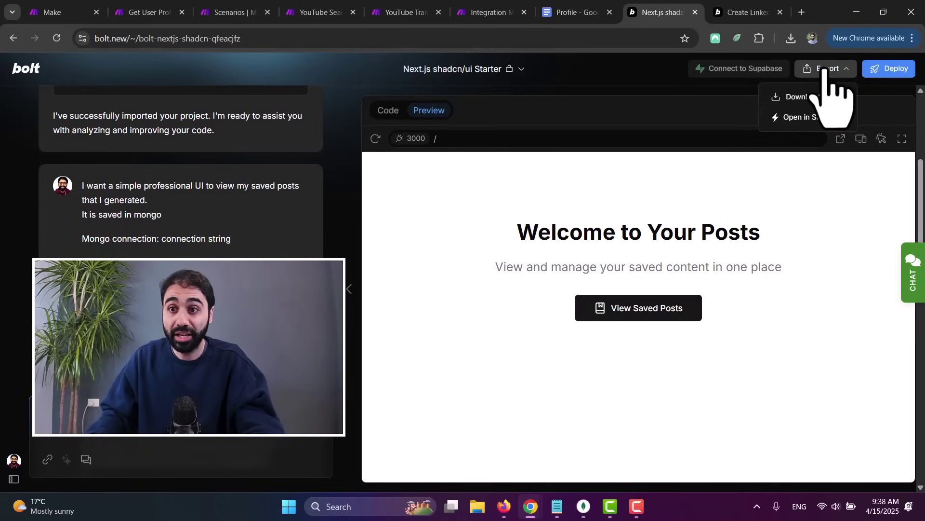
{"action": "left_click", "coordinate": [798, 97]}
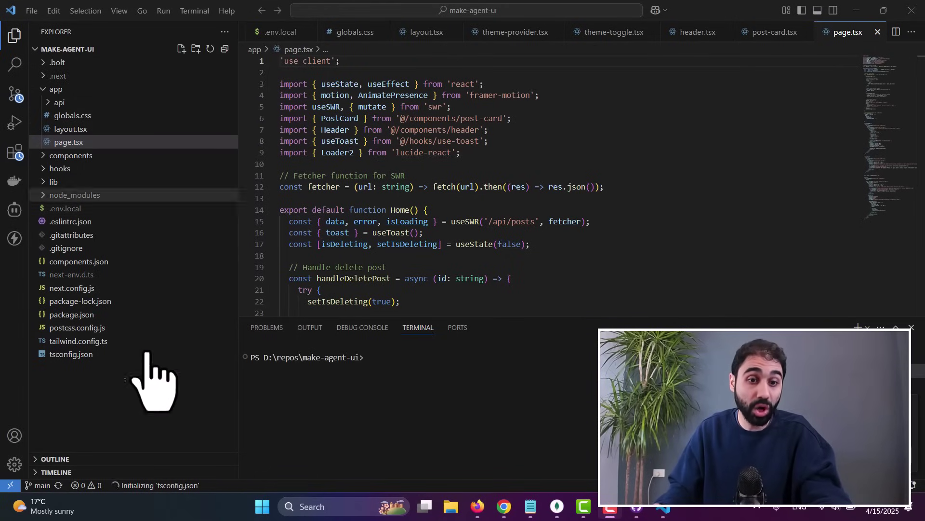
In the make-agent-ui project in VS Code, check Cline's API provider and model settings, and return to the file explorer
{"action": "left_click", "coordinate": [15, 210]}
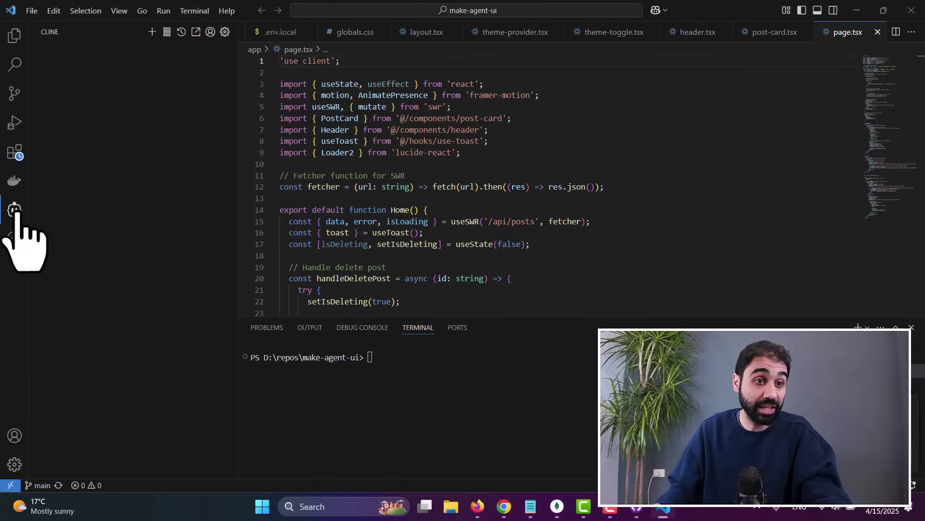
{"action": "left_click", "coordinate": [225, 32]}
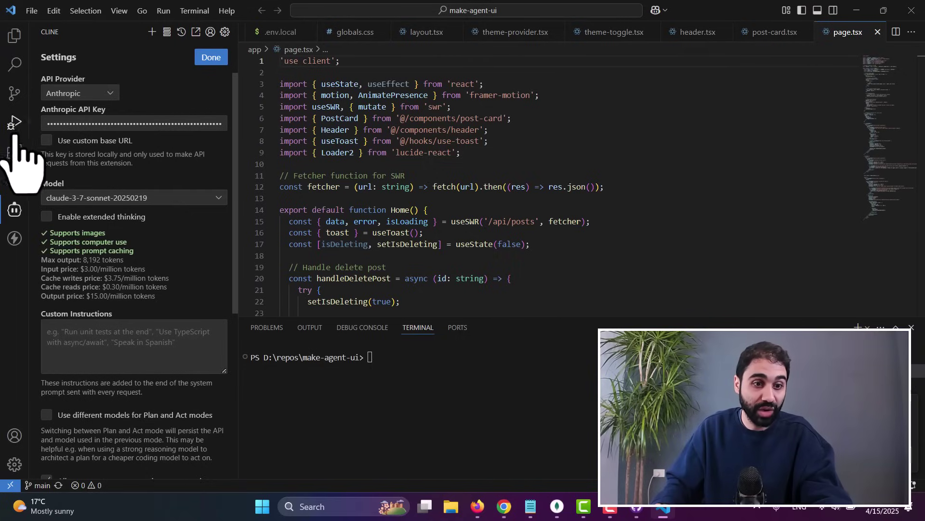
{"action": "left_click", "coordinate": [15, 36]}
{"action": "left_click", "coordinate": [407, 373]}
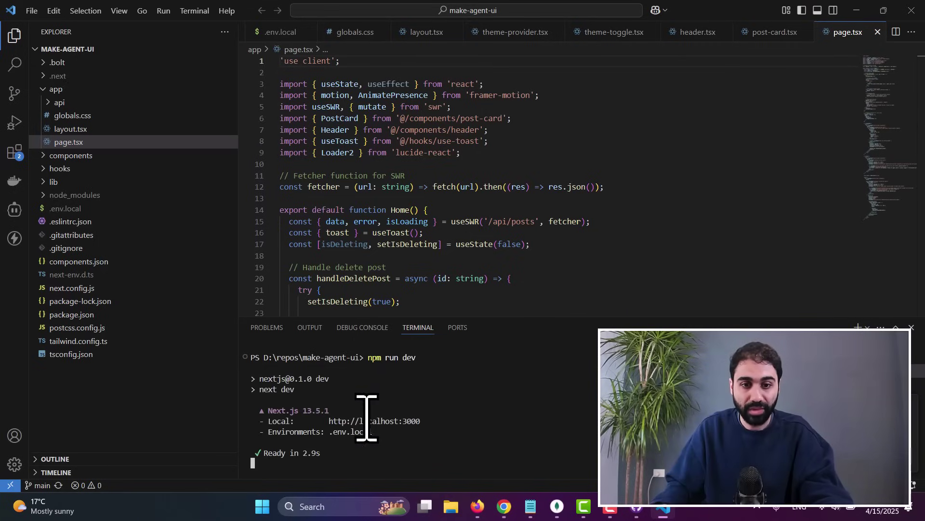
{"action": "left_click", "coordinate": [398, 424], "text": "ctrl"}
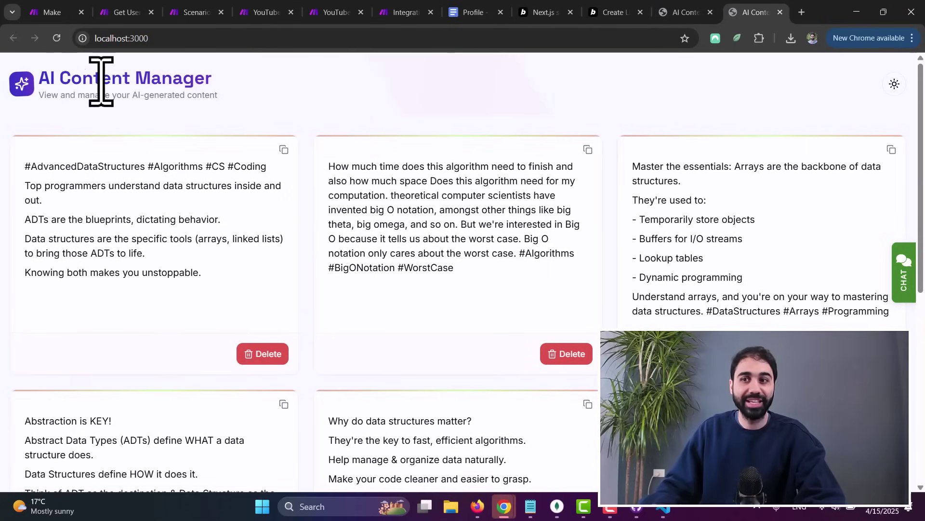
Look through the post cards in AI Content Manager and try deleting the #AdvancedDataStructures post
{"action": "scroll", "coordinate": [487, 149], "scroll_direction": "down", "scroll_amount": 8}
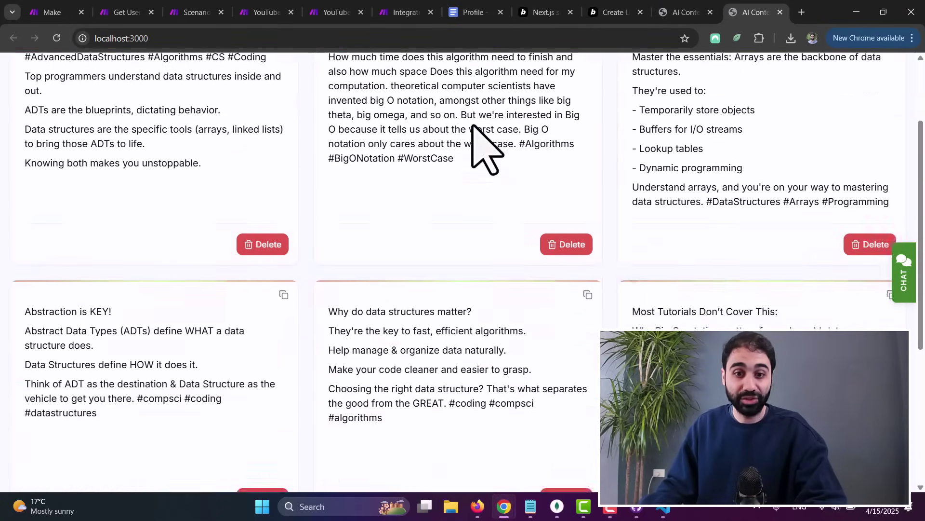
{"action": "scroll", "coordinate": [504, 223], "scroll_direction": "up", "scroll_amount": 7}
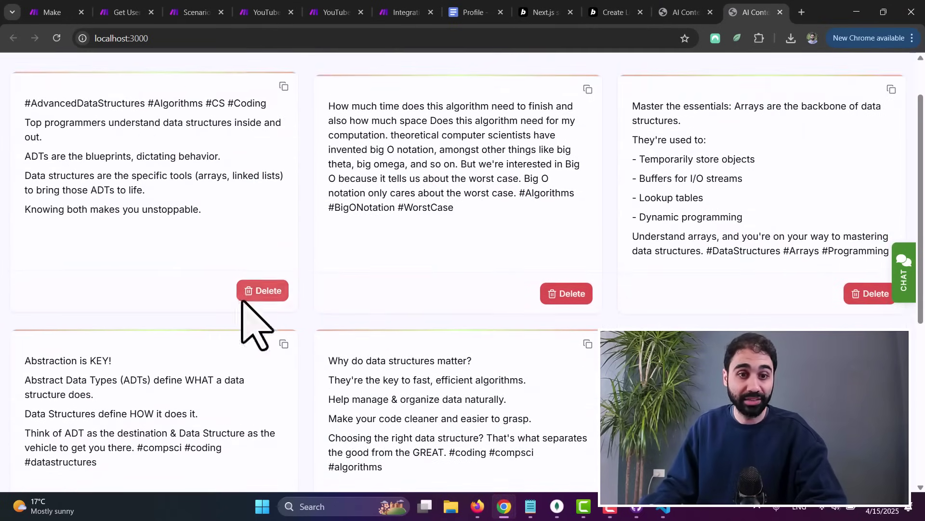
{"action": "left_click", "coordinate": [247, 295]}
{"action": "left_click", "coordinate": [579, 300]}
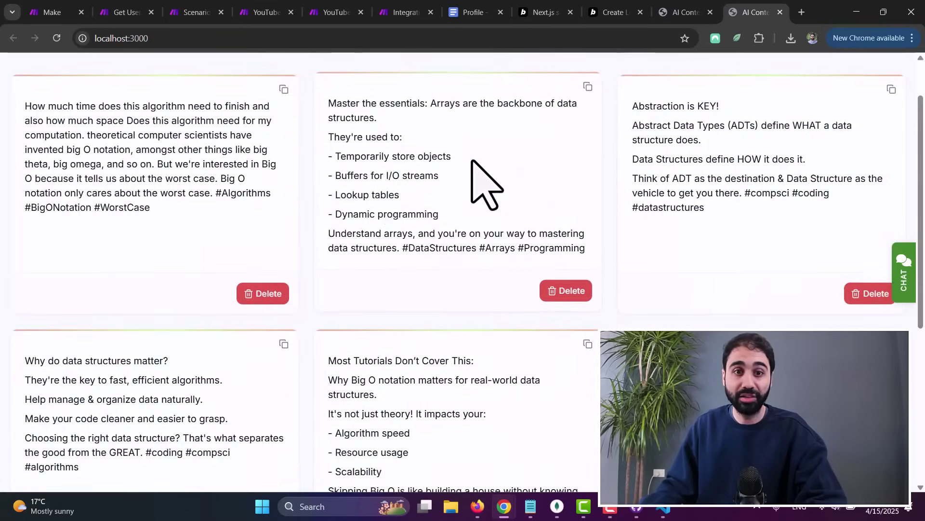
Copy the text of the #AdvancedDataStructures post from its card
{"action": "scroll", "coordinate": [486, 186], "scroll_direction": "up", "scroll_amount": 1}
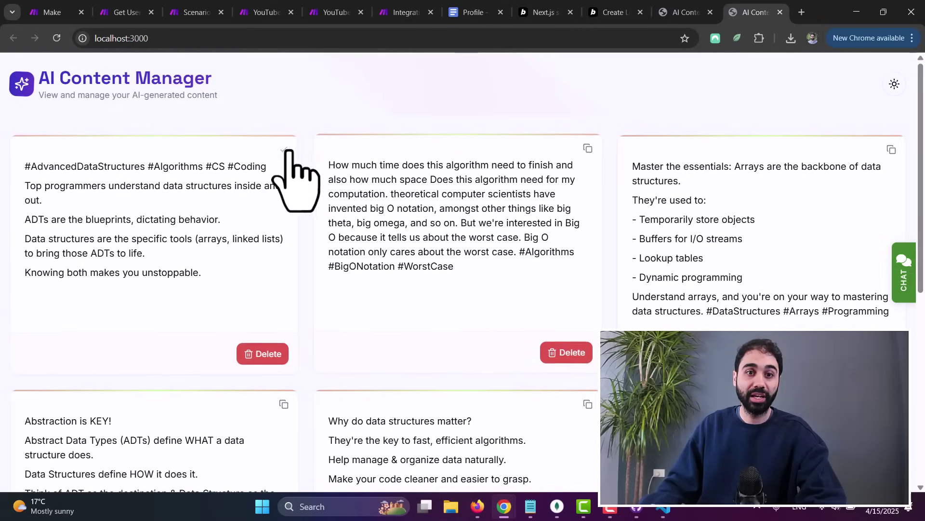
{"action": "left_click", "coordinate": [284, 148]}
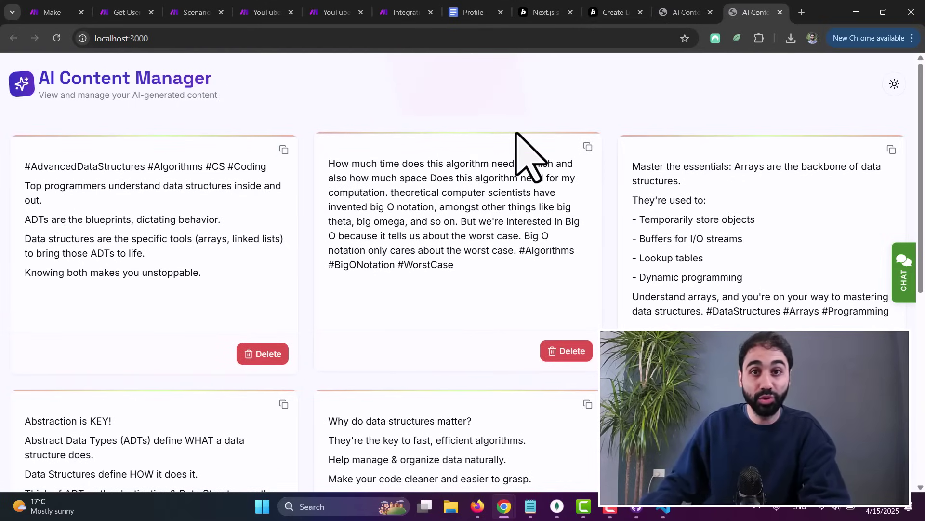
Try the Dark theme in AI Content Manager and set the theme back to Light
{"action": "left_click", "coordinate": [894, 84]}
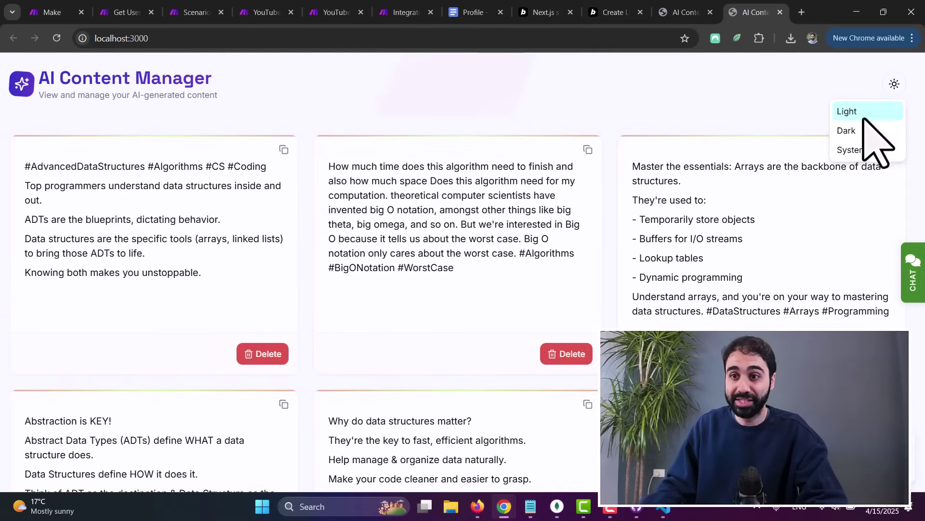
{"action": "left_click", "coordinate": [862, 130]}
{"action": "left_click", "coordinate": [895, 84]}
{"action": "left_click", "coordinate": [863, 112]}
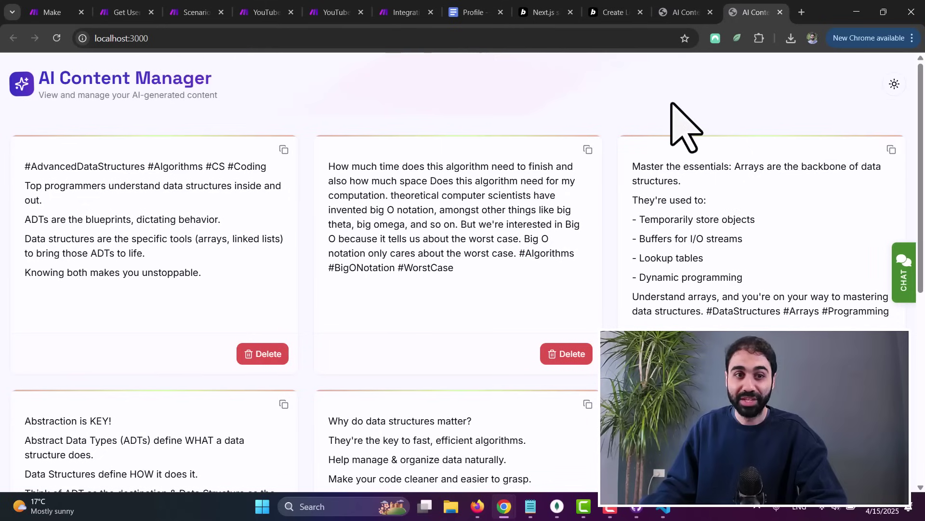